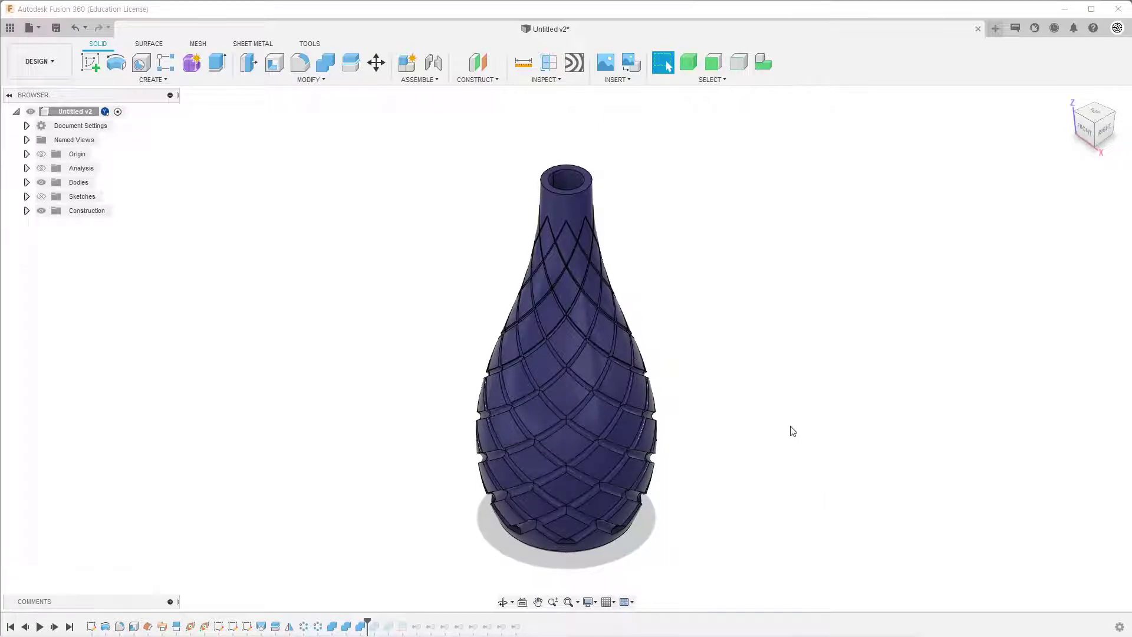
# Step: Orbit around the finished lattice-ribbed vase to inspect it from several angles
pyautogui.keyDown('shift'); pyautogui.moveTo(780, 415); pyautogui.dragTo(783, 388, button='middle'); pyautogui.keyUp('shift')
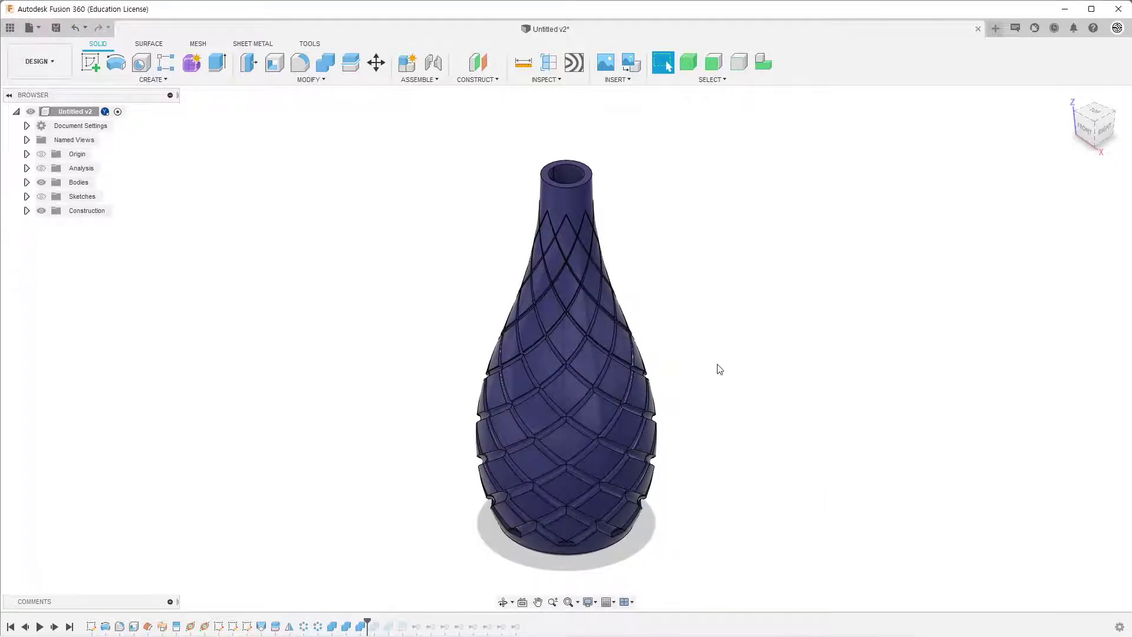
pyautogui.moveTo(720, 369)
pyautogui.keyDown('shift'); pyautogui.mouseDown(button='middle')
pyautogui.moveTo(731, 313)
pyautogui.moveTo(718, 346)
pyautogui.moveTo(672, 306)
pyautogui.mouseUp(button='middle'); pyautogui.keyUp('shift')
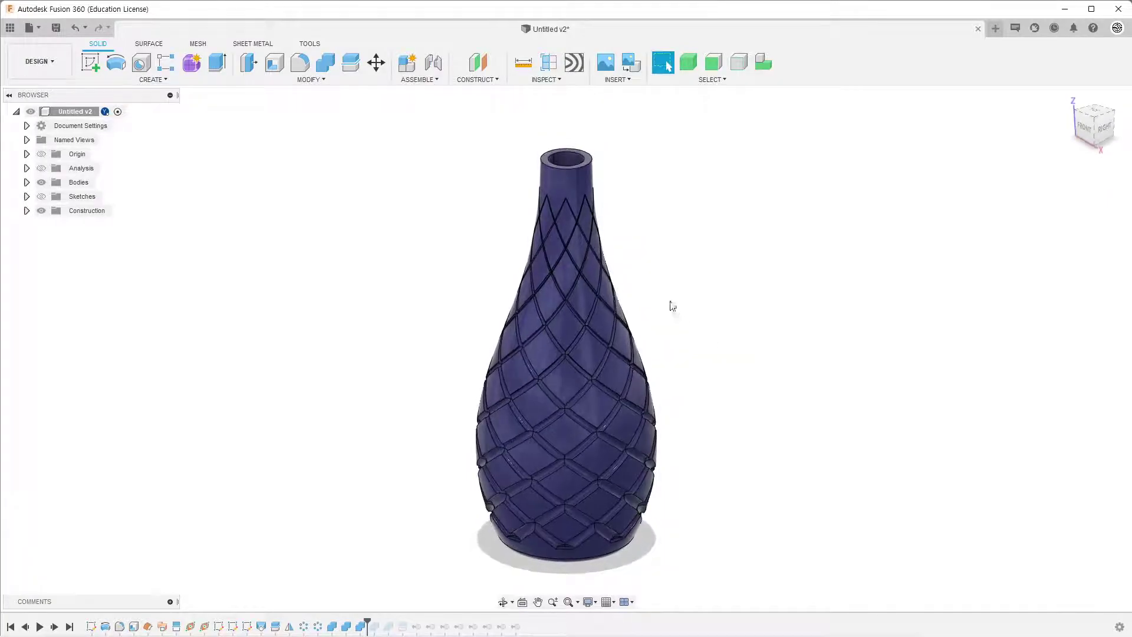
pyautogui.moveTo(763, 319)
pyautogui.keyDown('shift'); pyautogui.mouseDown(button='middle')
pyautogui.moveTo(758, 354)
pyautogui.moveTo(758, 258)
pyautogui.moveTo(737, 293)
pyautogui.moveTo(595, 309)
pyautogui.mouseUp(button='middle'); pyautogui.keyUp('shift')
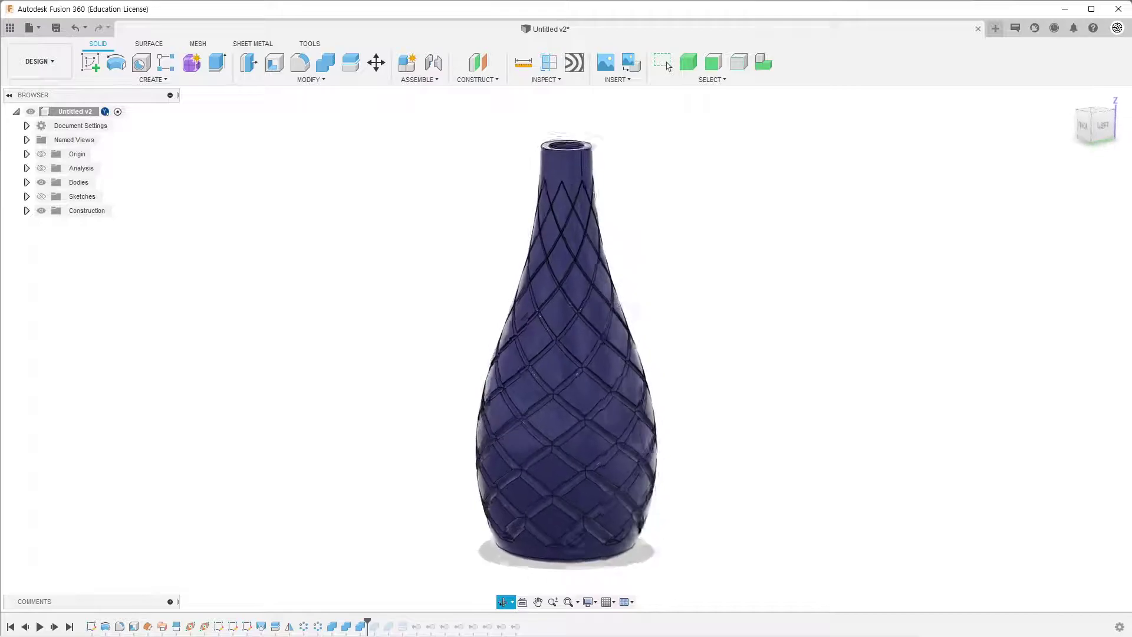
pyautogui.click(668, 66)
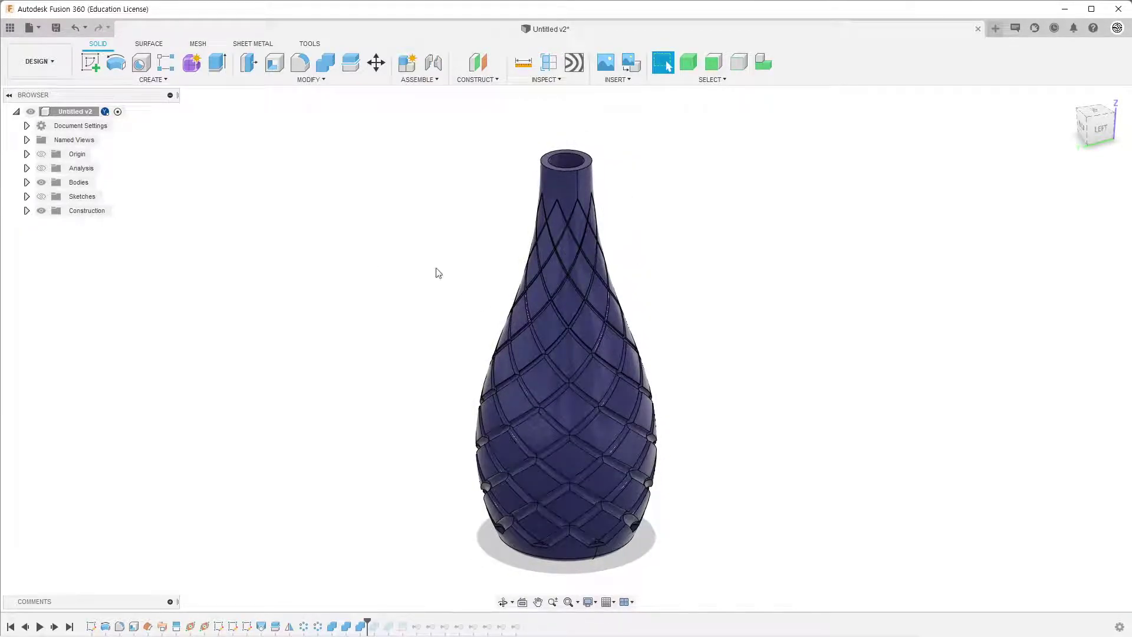
# Step: Create a new blank design and start a sketch on the front (XZ) plane
pyautogui.click(33, 28)
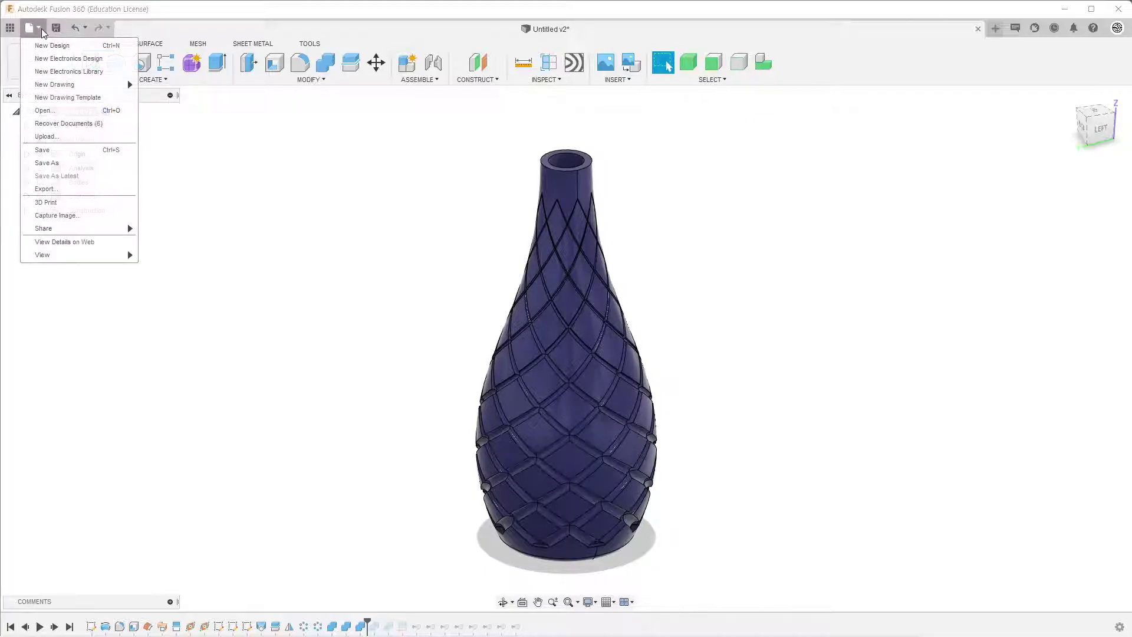
pyautogui.click(45, 45)
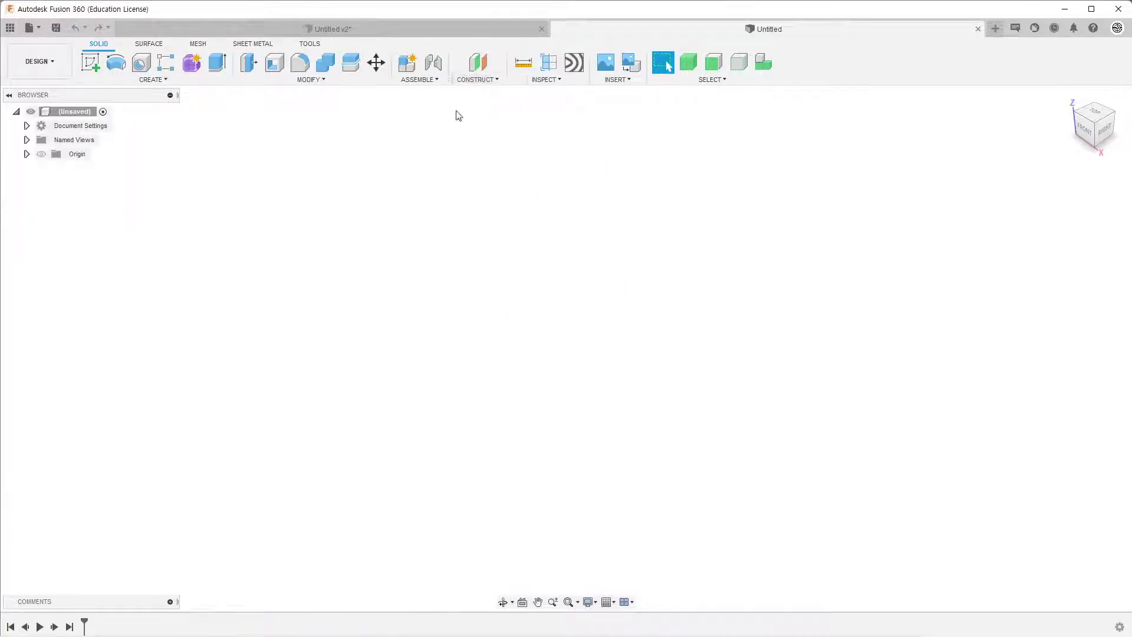
pyautogui.click(90, 62)
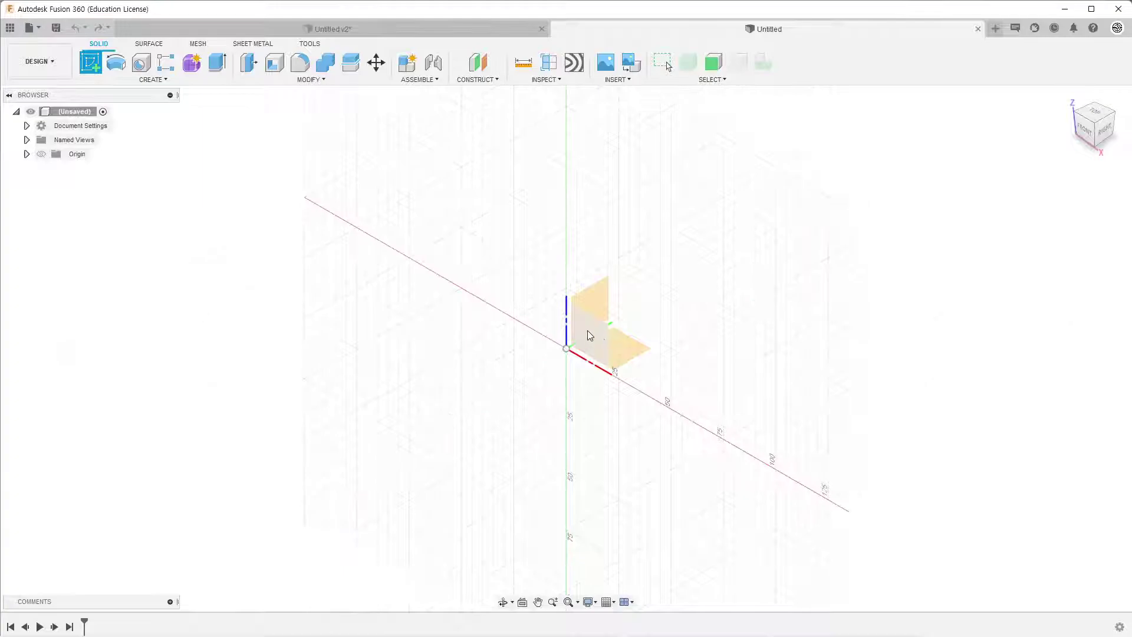
pyautogui.click(590, 334)
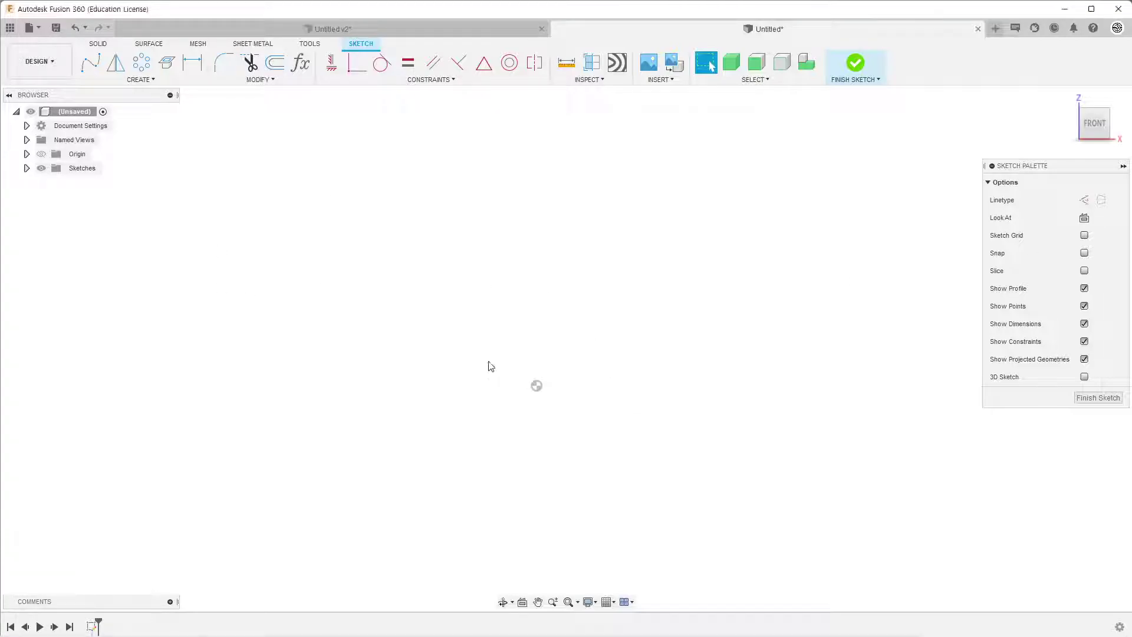
# Step: Draw a bottom line ending at the origin, a tall vertical line, and a short top line
pyautogui.press('l')
pyautogui.click(480, 385)
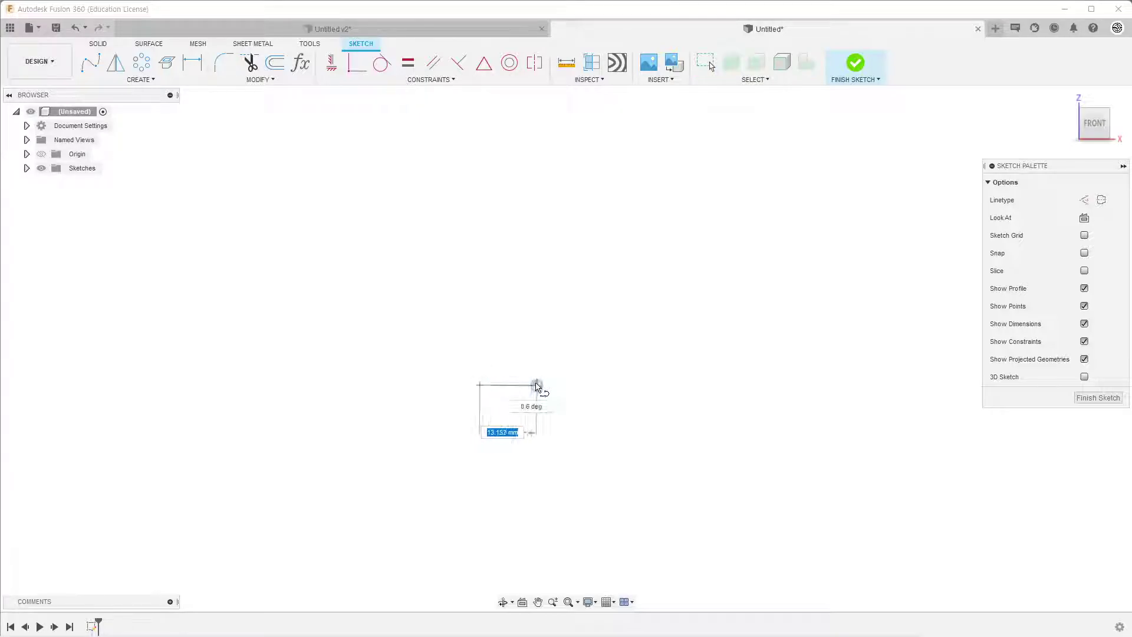
pyautogui.click(536, 385)
pyautogui.click(540, 131)
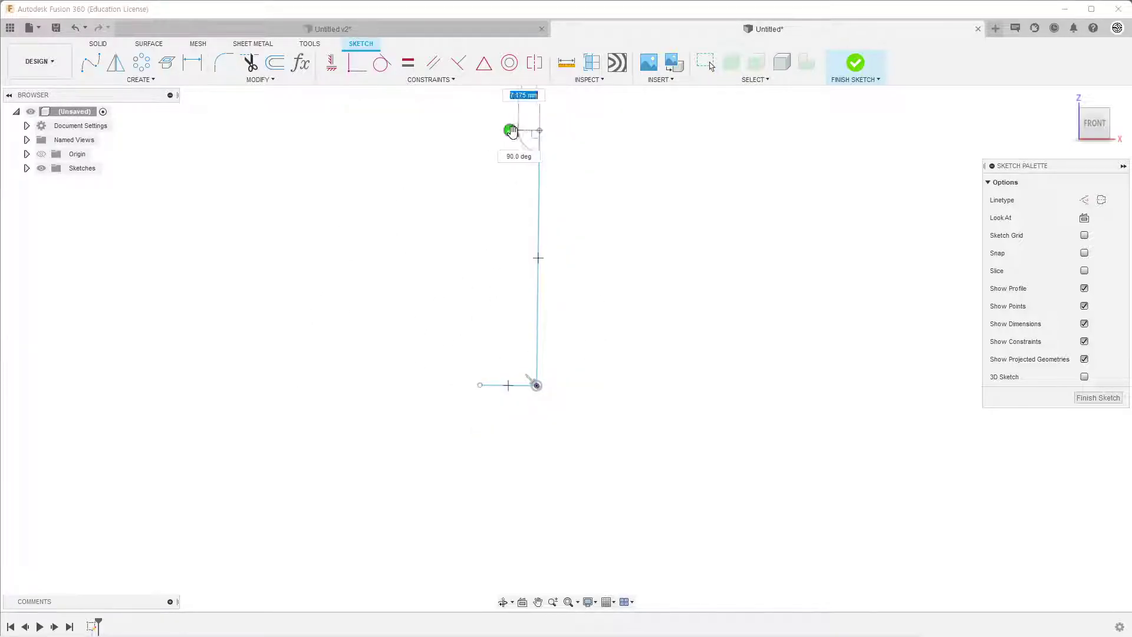
pyautogui.press('Escape')
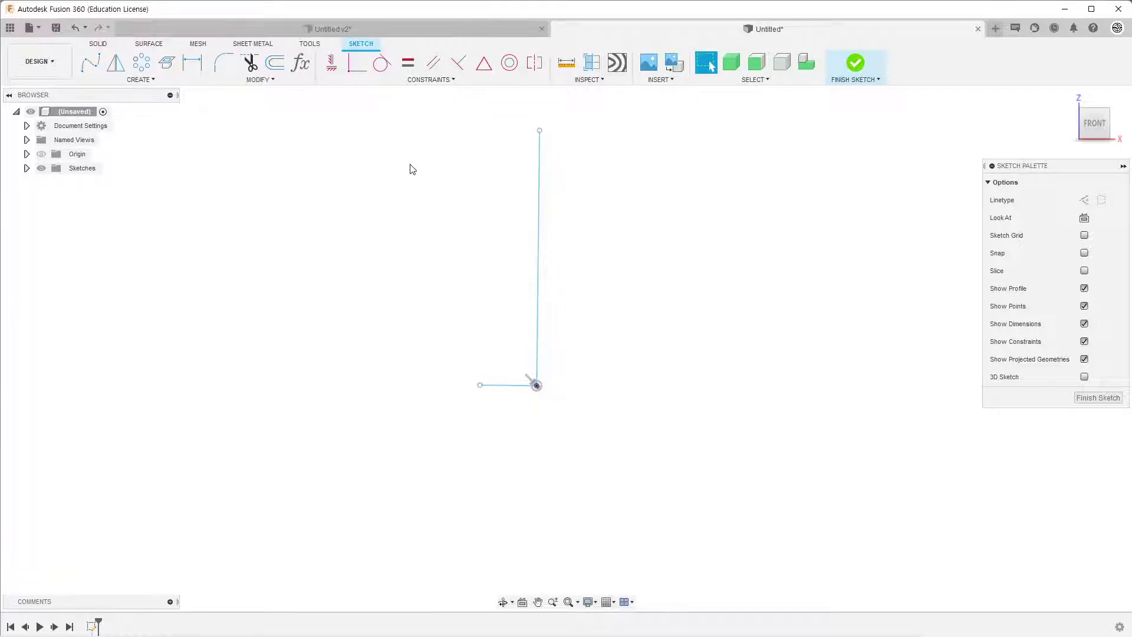
pyautogui.press('l')
pyautogui.click(540, 130)
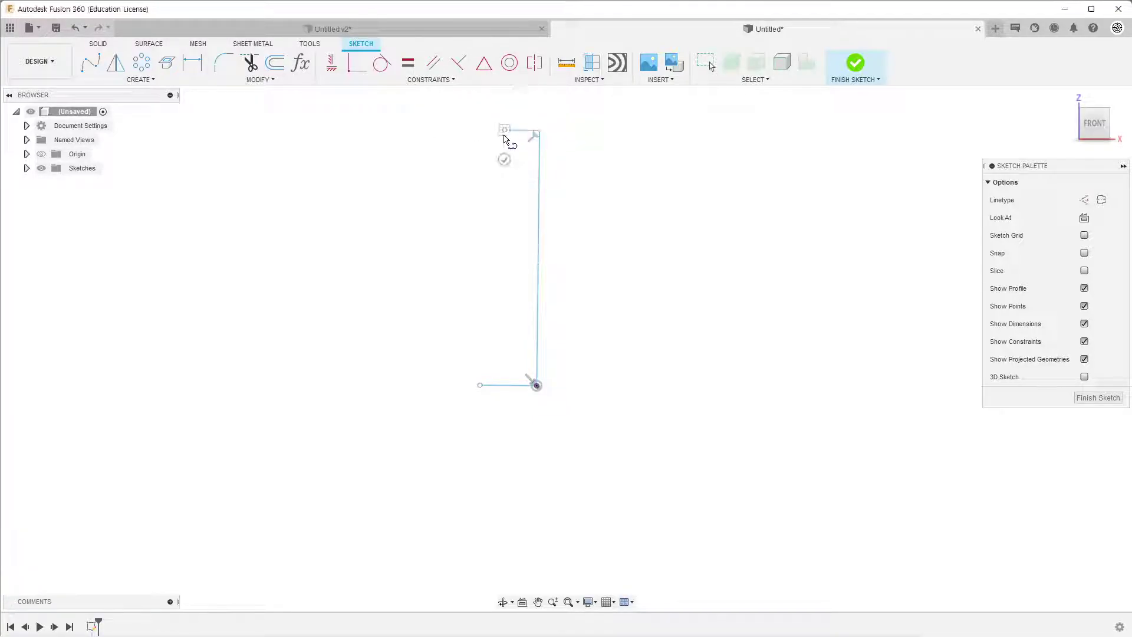
pyautogui.click(505, 137)
pyautogui.press('Escape')
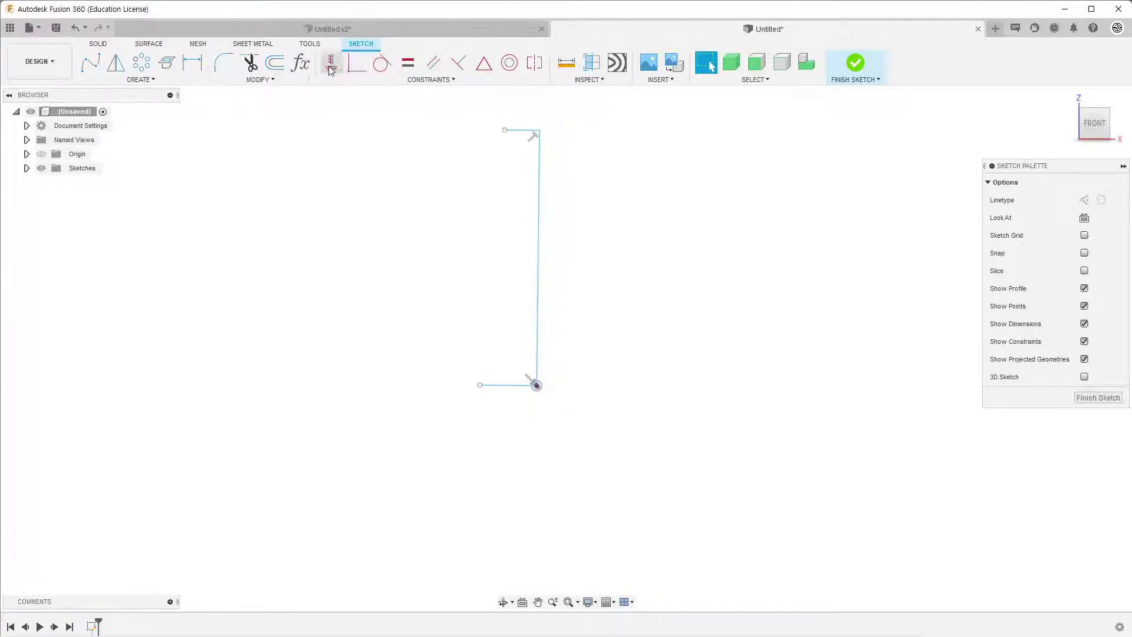
# Step: Constrain the short bottom and top lines horizontal
pyautogui.click(331, 62)
pyautogui.click(511, 386)
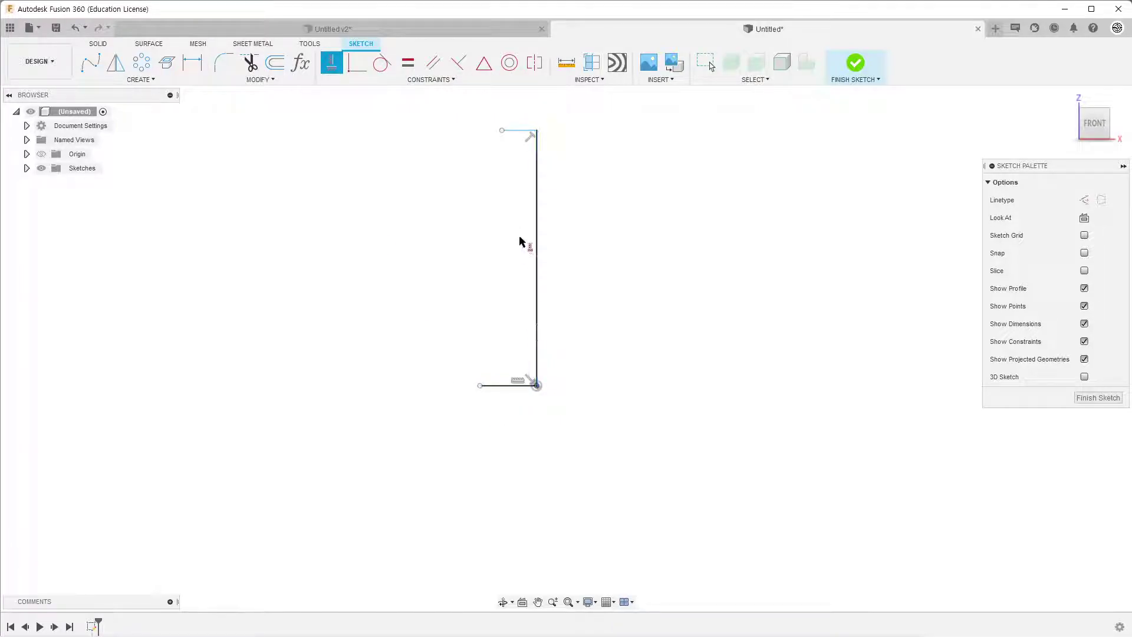
pyautogui.click(520, 137)
pyautogui.press('Escape')
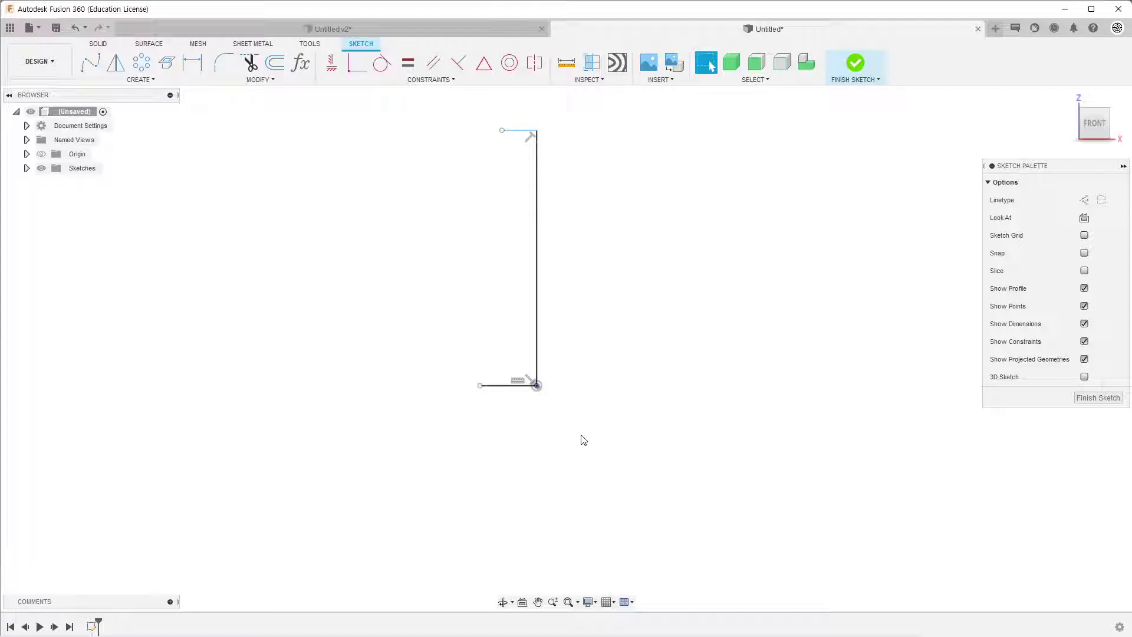
# Step: Dimension the vertical line to 160 mm
pyautogui.press('d')
pyautogui.click(537, 324)
pyautogui.click(623, 325)
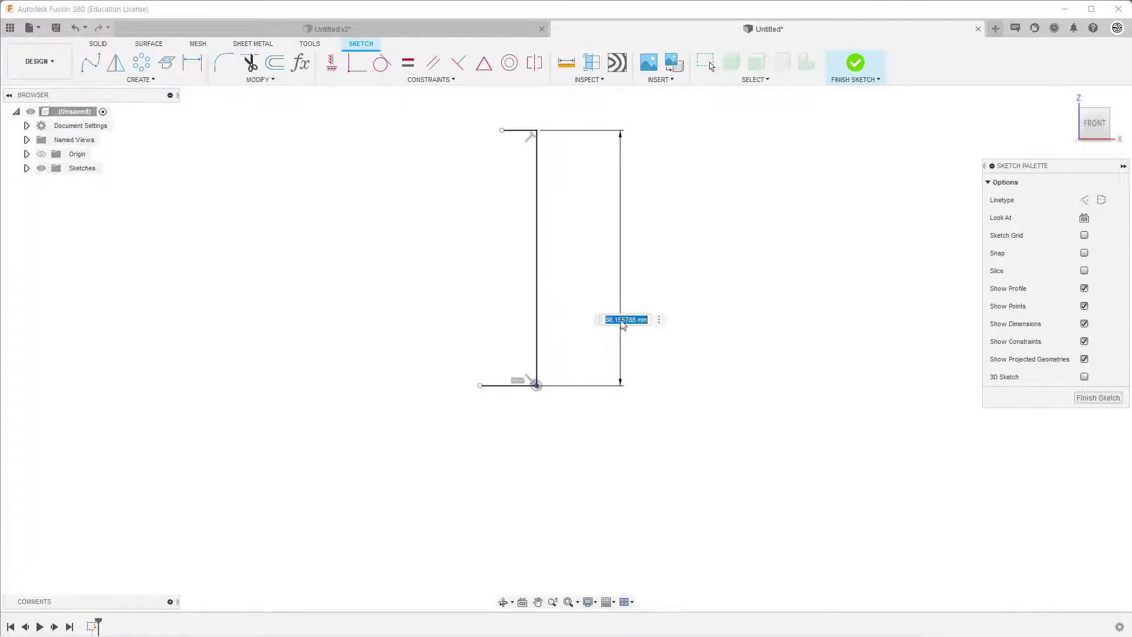
pyautogui.write('160')
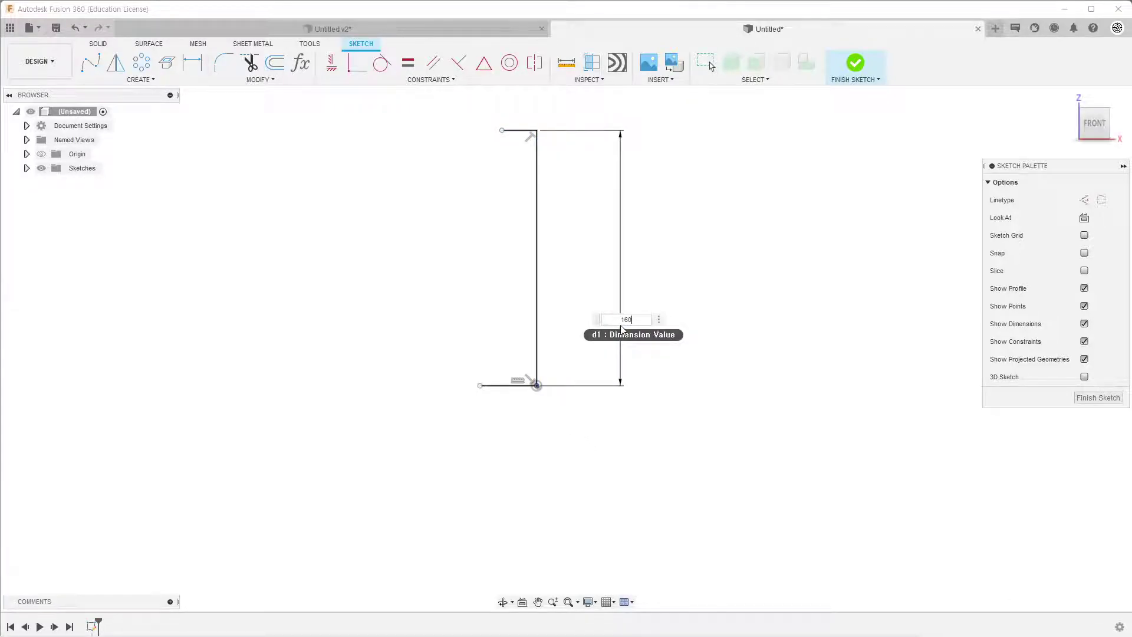
pyautogui.press('Return')
pyautogui.scroll(-3, 510, 513)
pyautogui.scroll(-2, 511, 513)
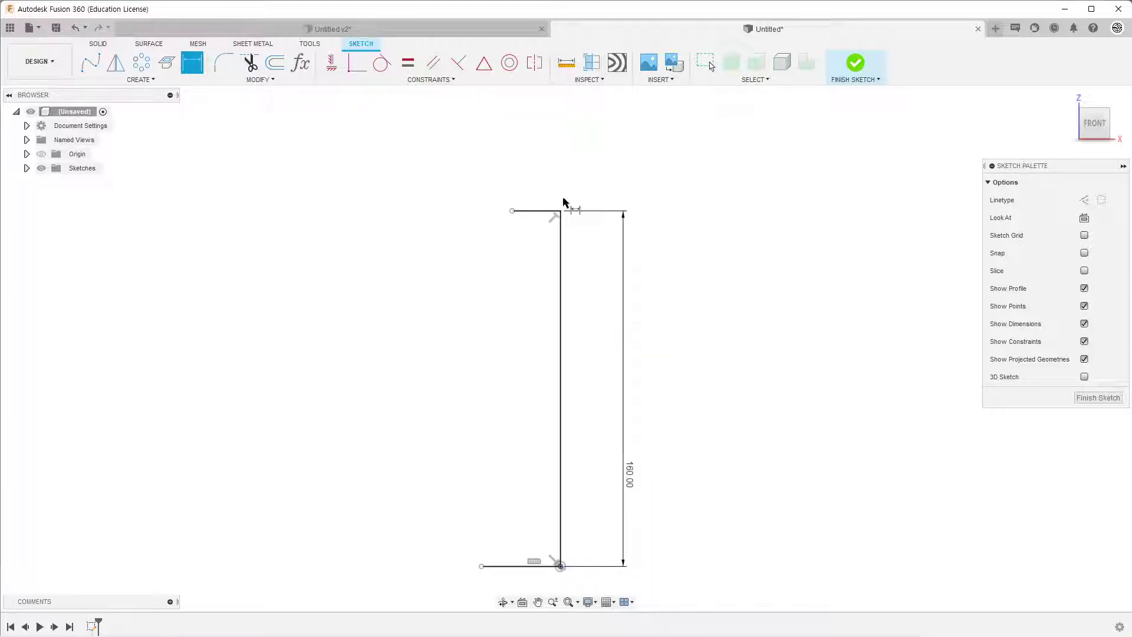
# Step: Dimension the top line to 10 mm and the bottom line to 25 mm
pyautogui.click(534, 210)
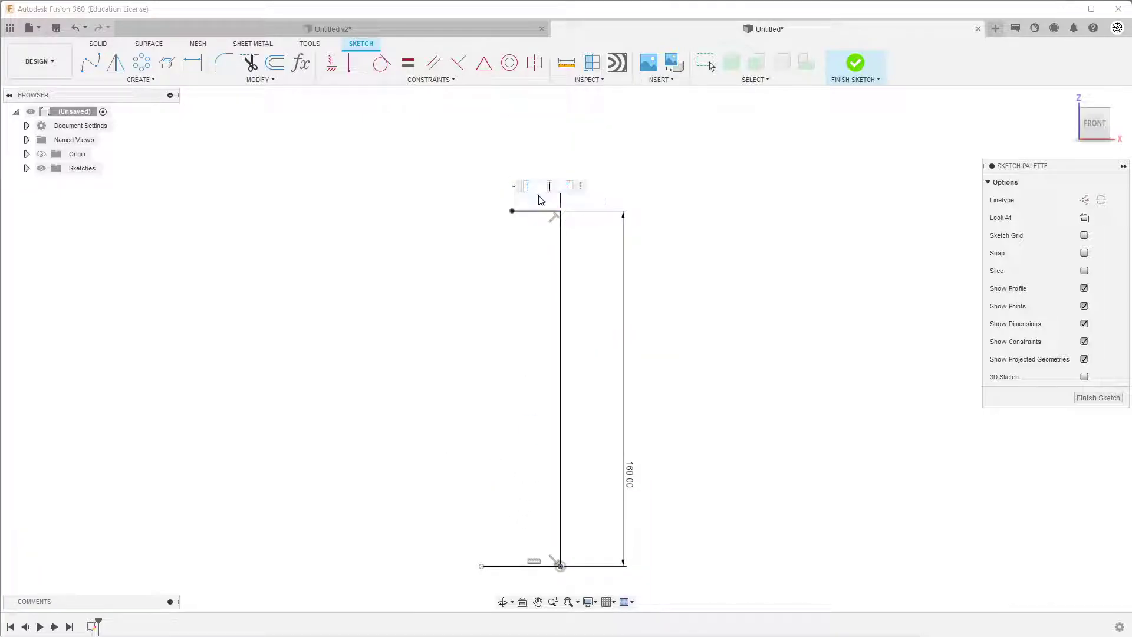
pyautogui.write('10')
pyautogui.press('Return')
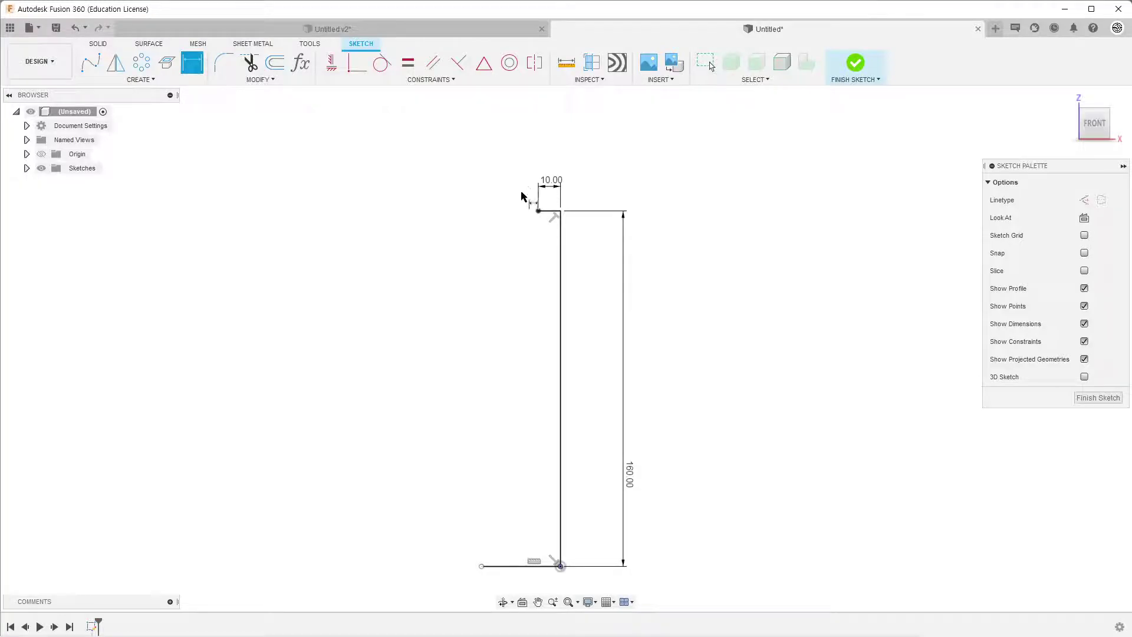
pyautogui.scroll(-1, 527, 190)
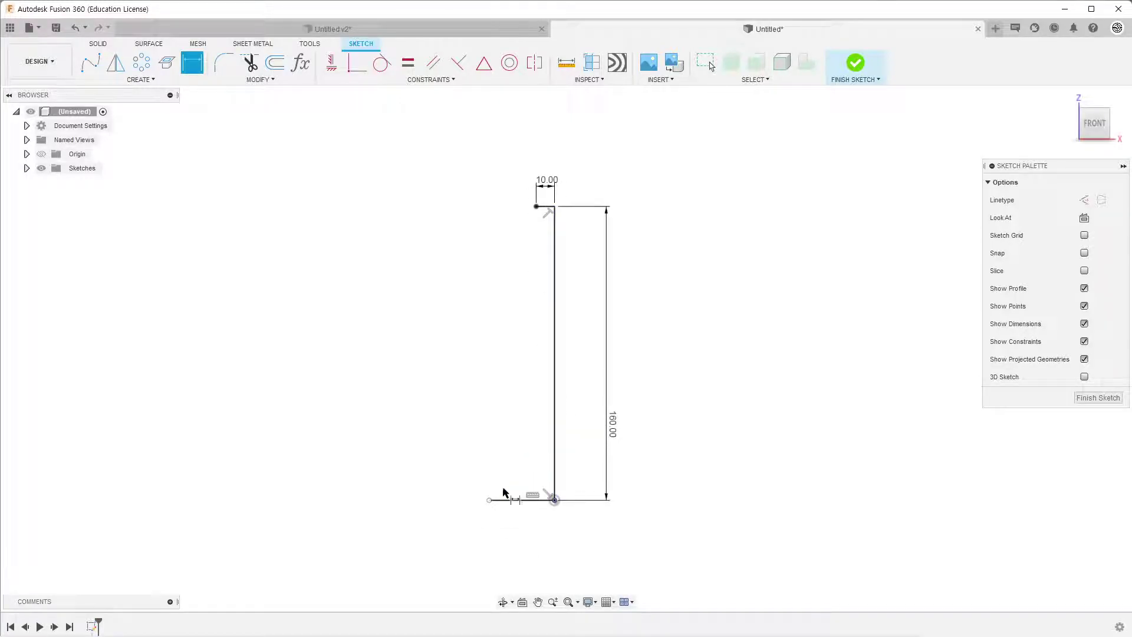
pyautogui.click(515, 505)
pyautogui.click(518, 535)
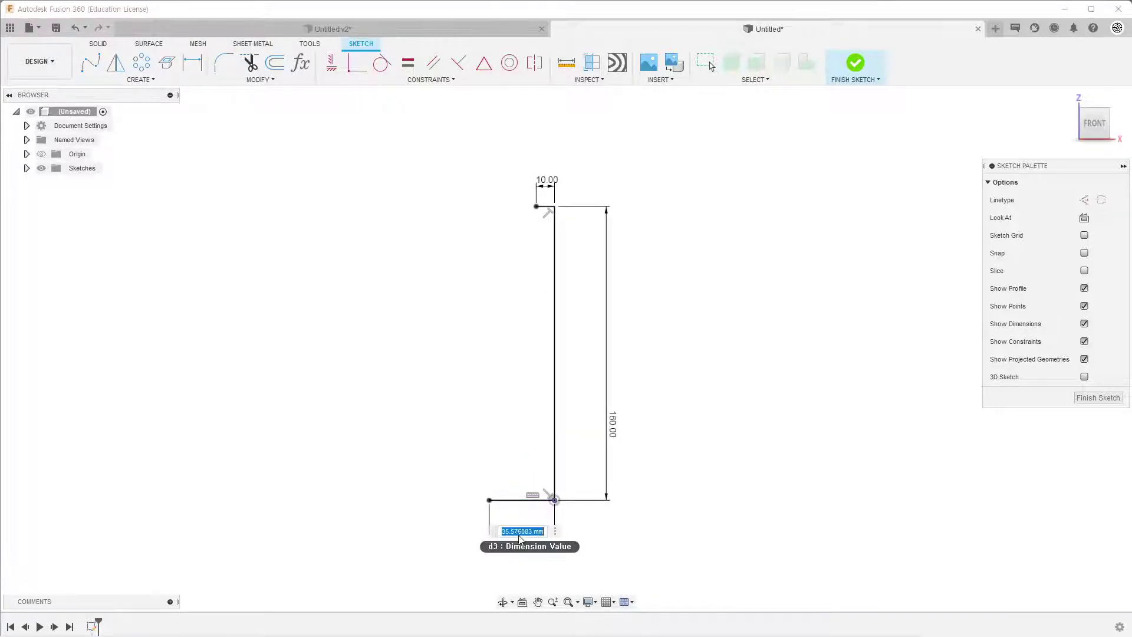
pyautogui.write('25')
pyautogui.press('Return')
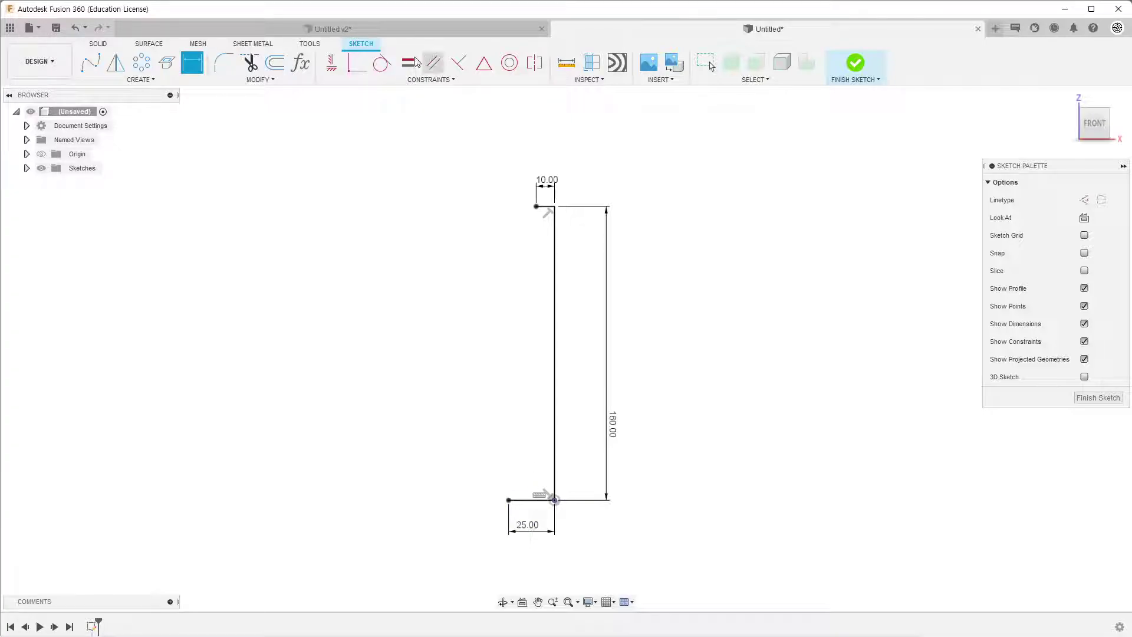
# Step: Draw a fit-point spline from the top line end through a bulge to the bottom line end
pyautogui.click(90, 62)
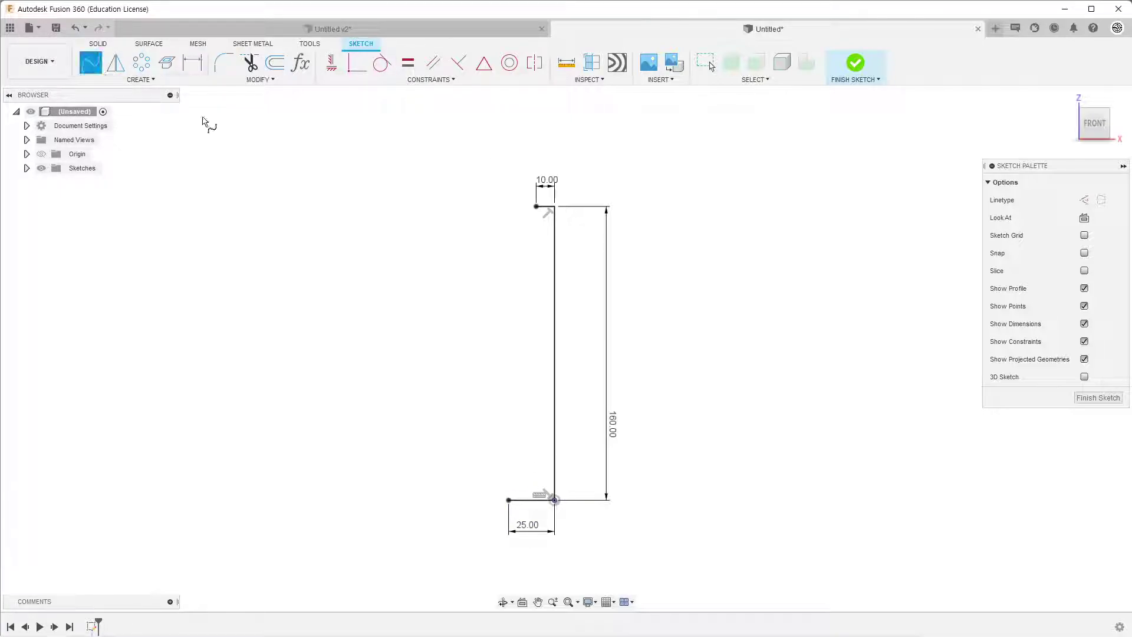
pyautogui.click(536, 206)
pyautogui.click(518, 305)
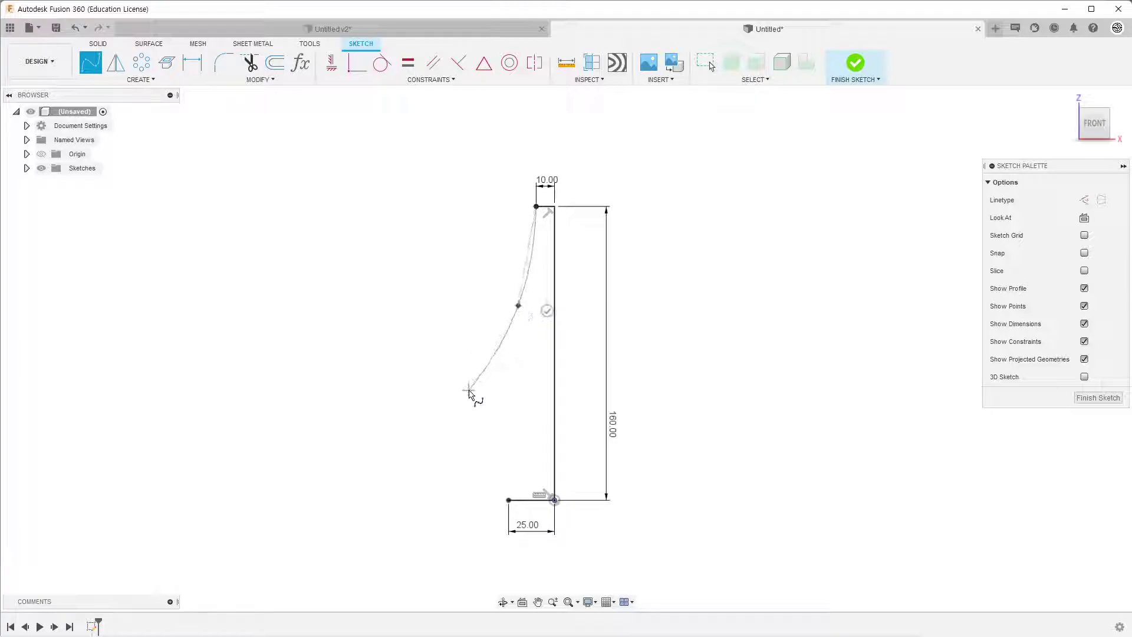
pyautogui.click(508, 500)
pyautogui.click(529, 479)
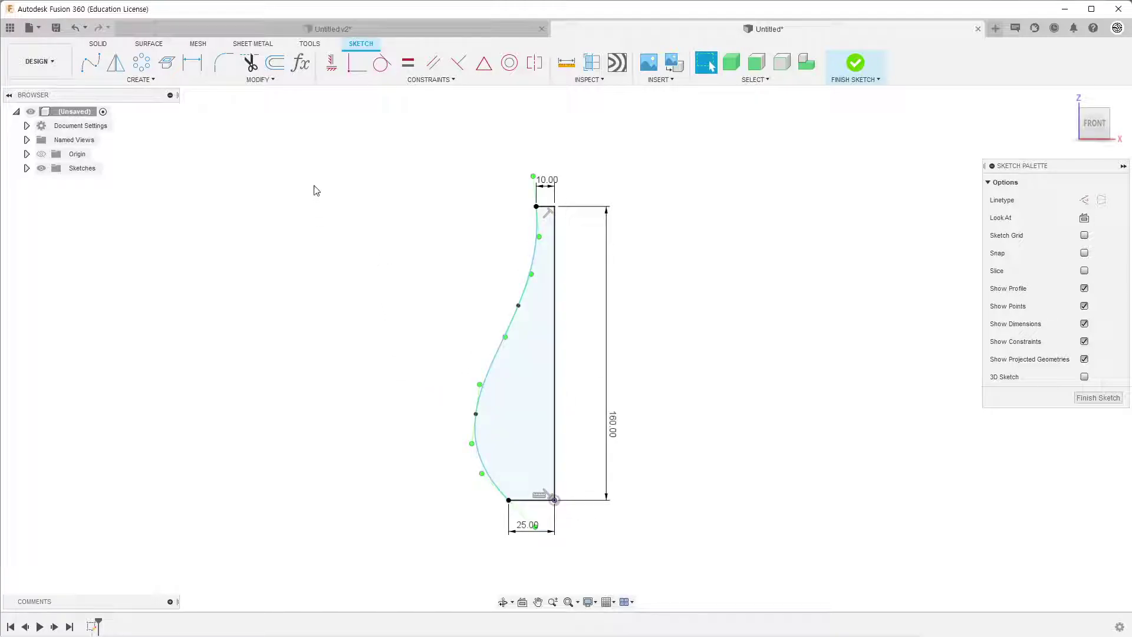
# Step: Constrain the spline's tangent handles vertical at the bulge and at the top
pyautogui.click(331, 63)
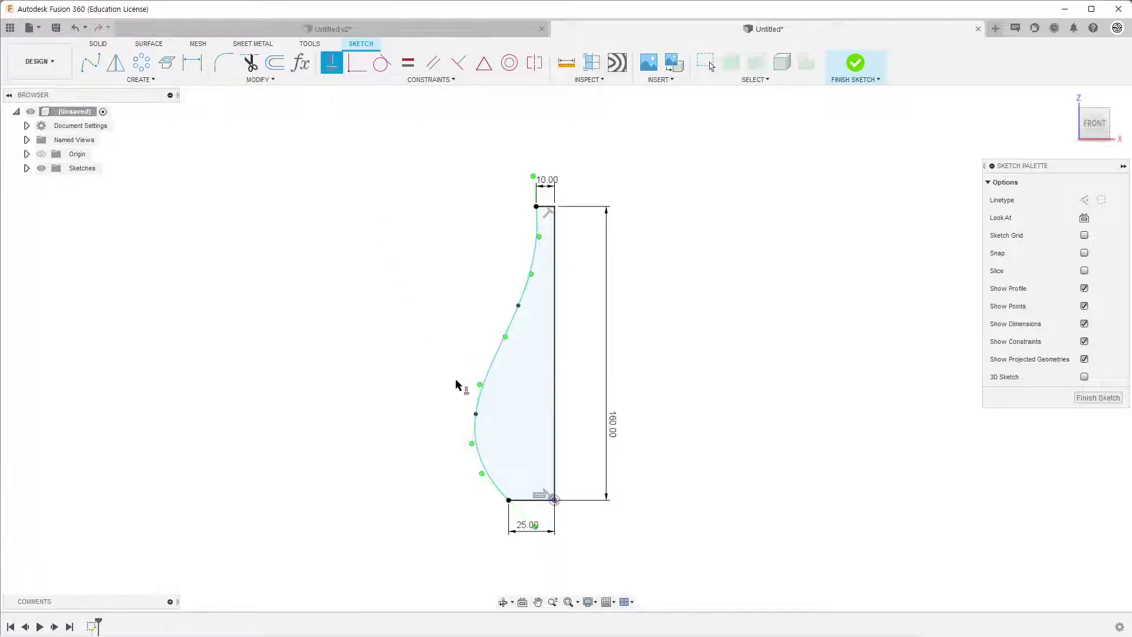
pyautogui.click(479, 400)
pyautogui.click(539, 222)
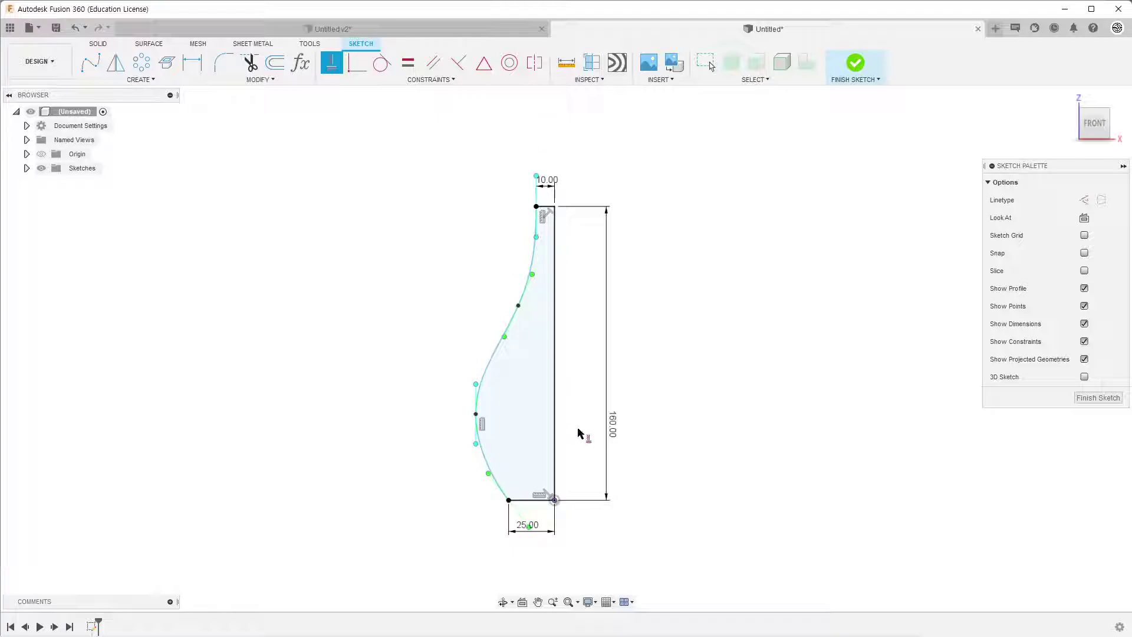
# Step: Fix the lower spline point 40 mm above the bottom and 35 mm across
pyautogui.press('d')
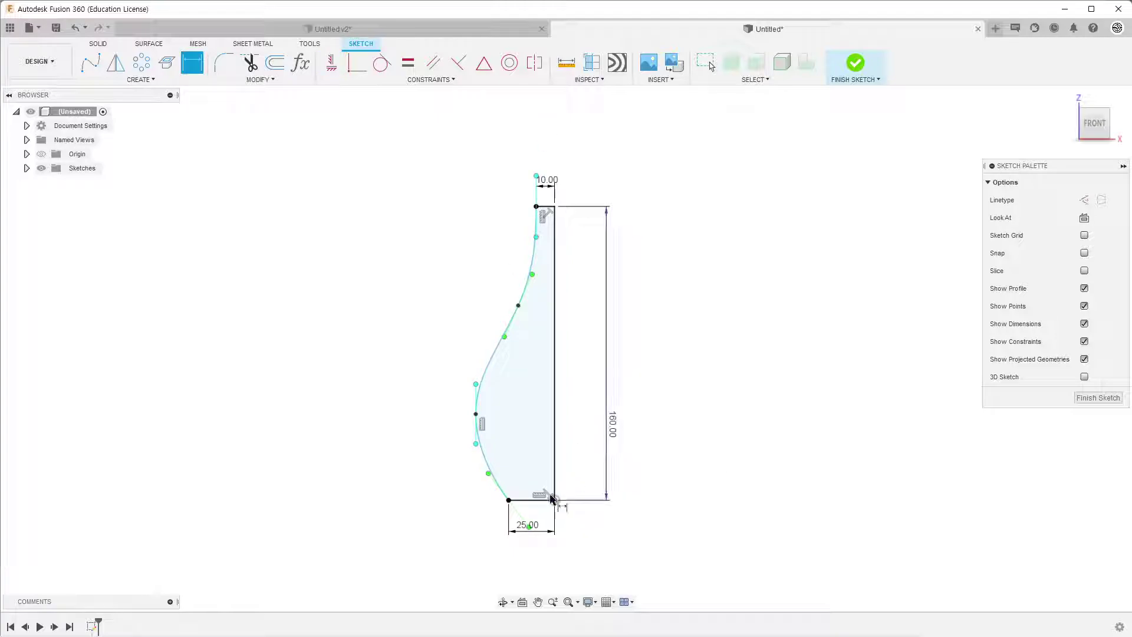
pyautogui.click(554, 501)
pyautogui.click(475, 414)
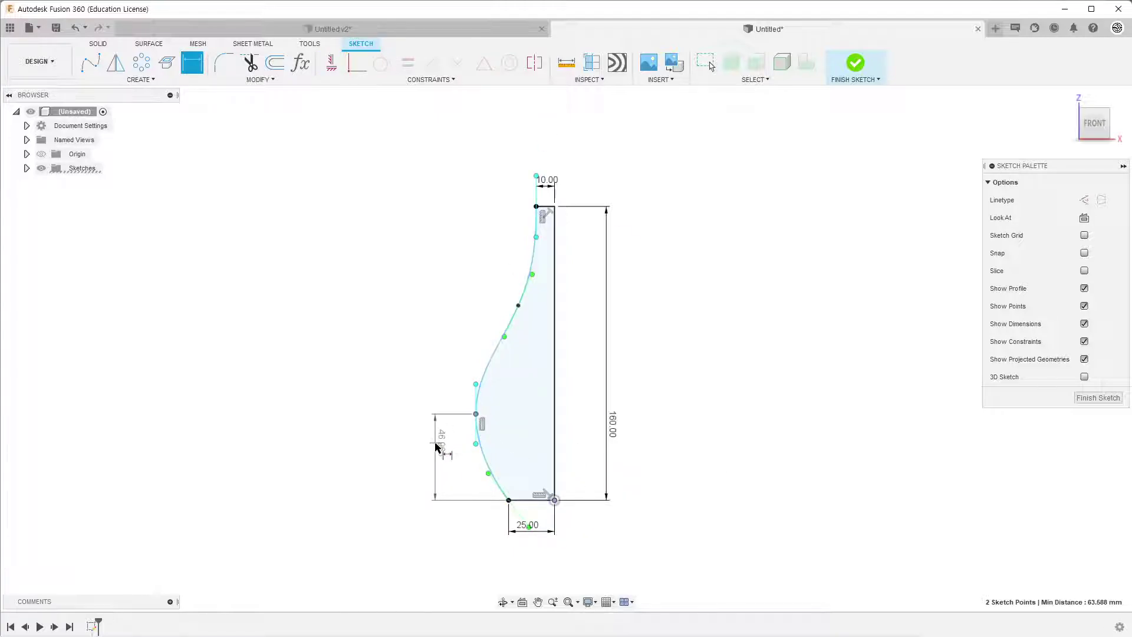
pyautogui.click(440, 451)
pyautogui.write('40')
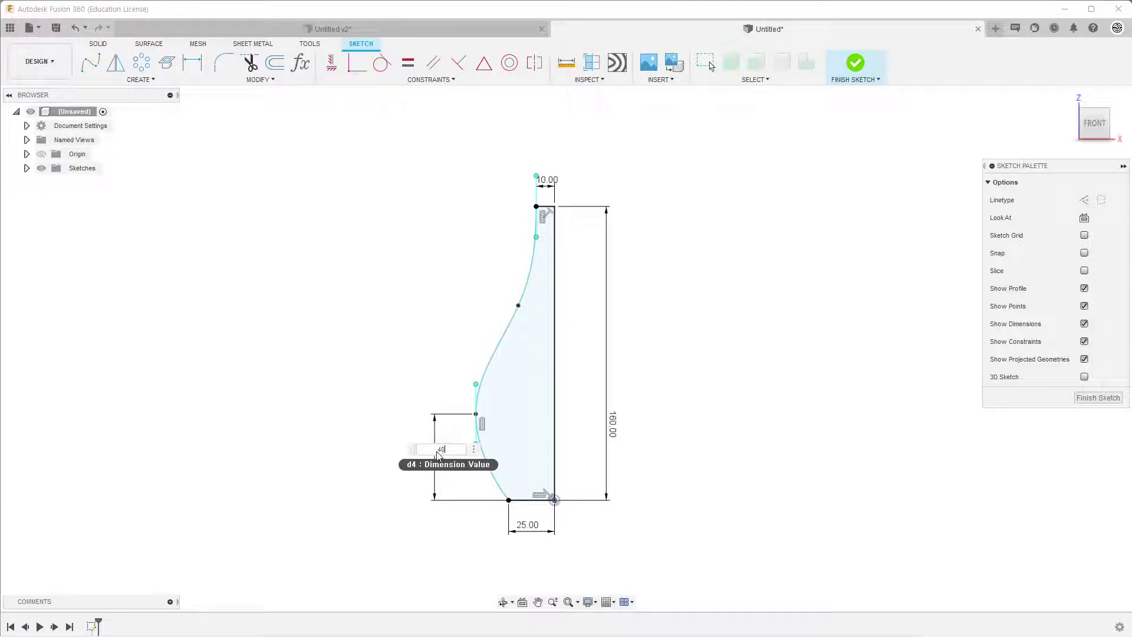
pyautogui.press('Return')
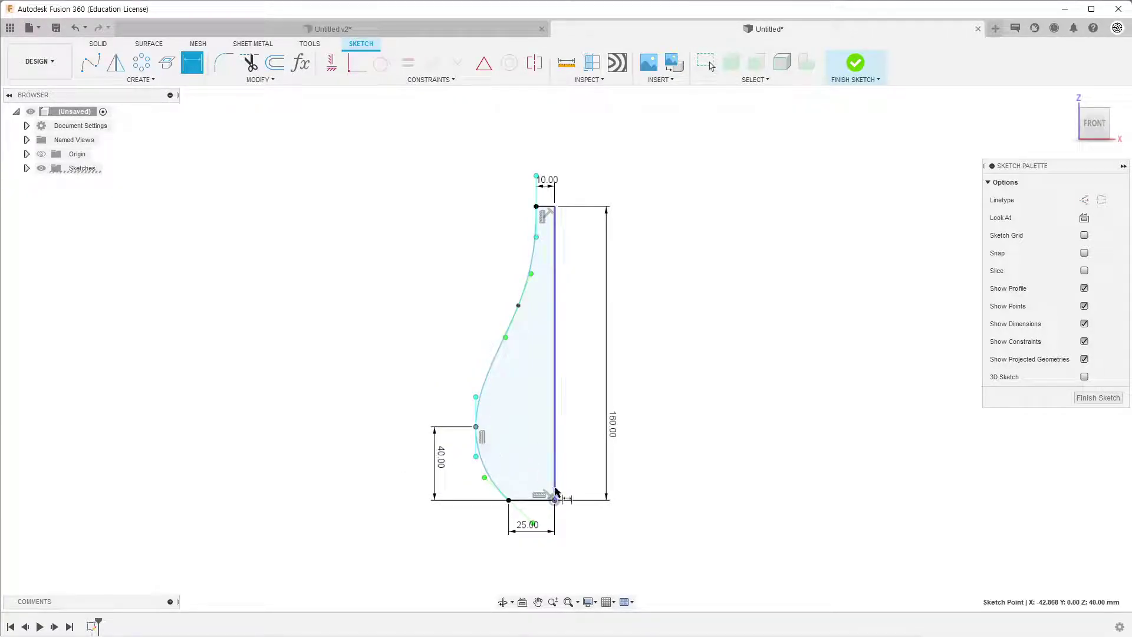
pyautogui.click(554, 500)
pyautogui.click(517, 563)
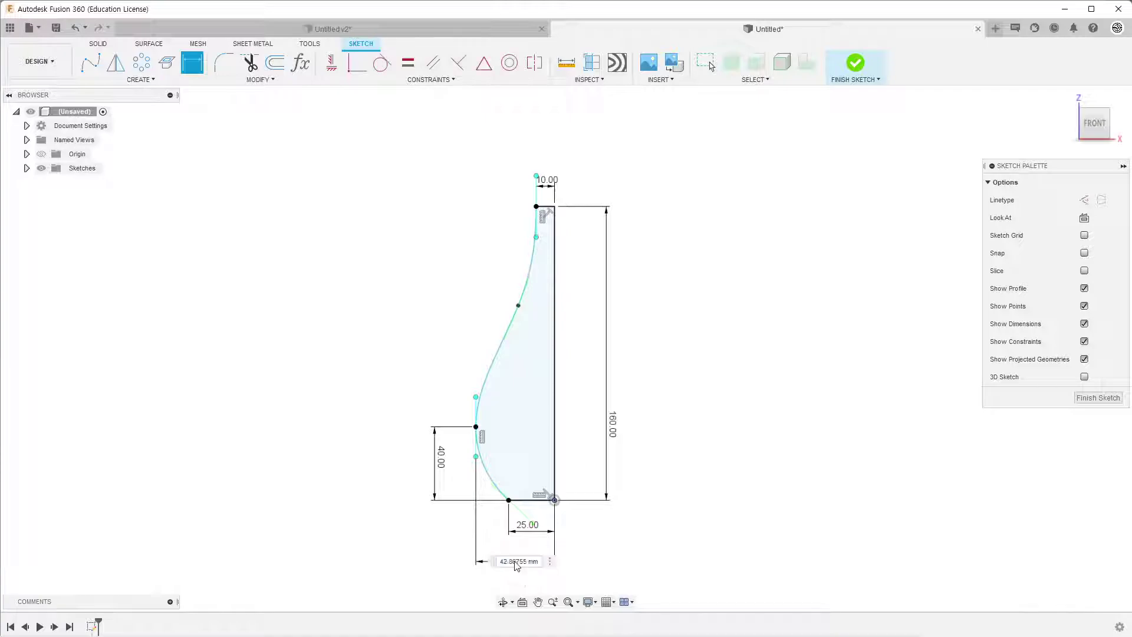
pyautogui.write('35')
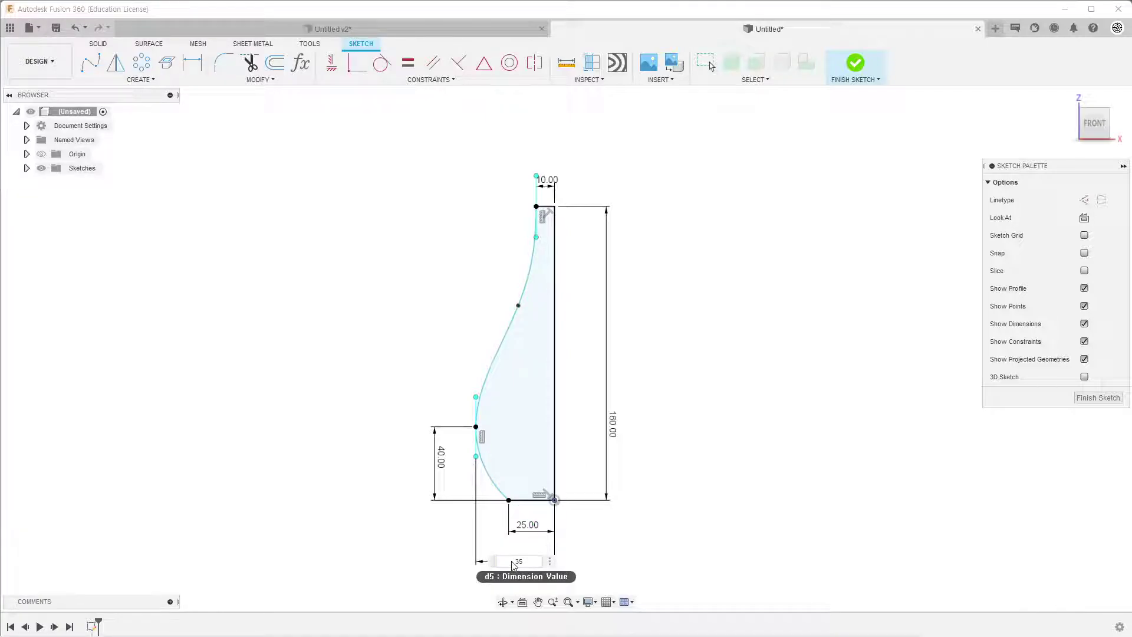
pyautogui.press('Return')
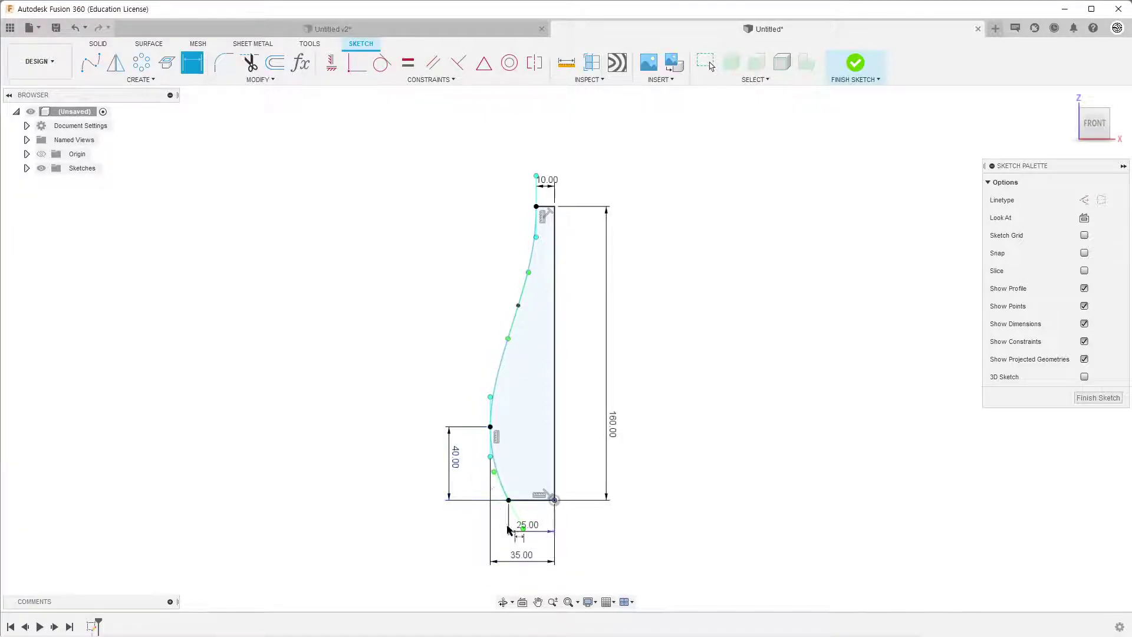
# Step: Set both spline tangent handle lengths to 35 mm
pyautogui.scroll(1, 510, 524)
pyautogui.click(489, 401)
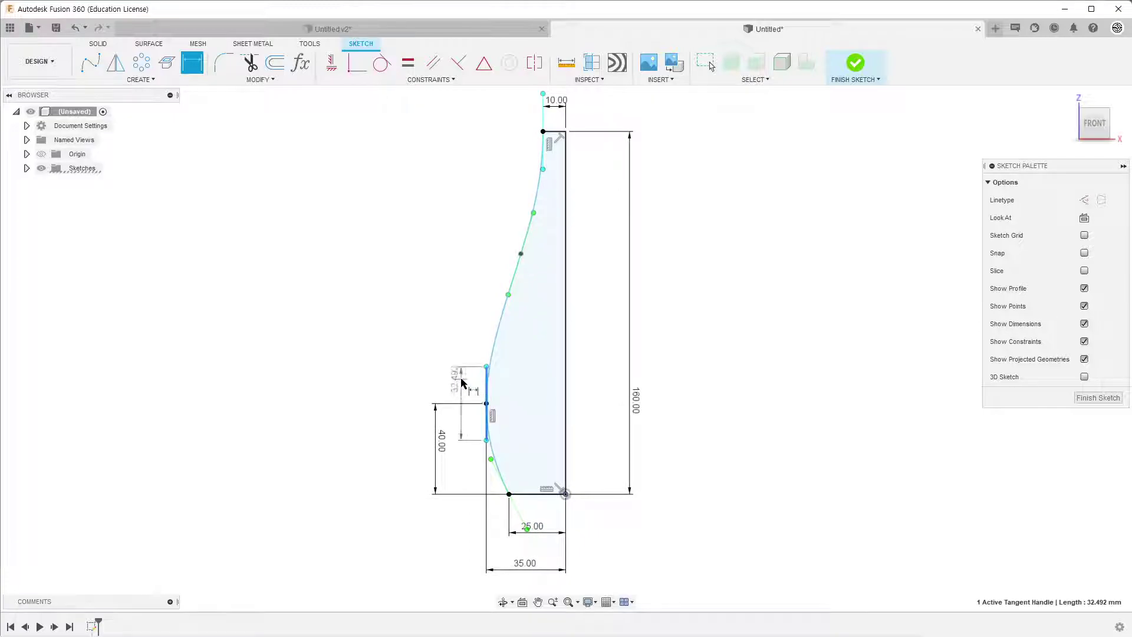
pyautogui.click(462, 385)
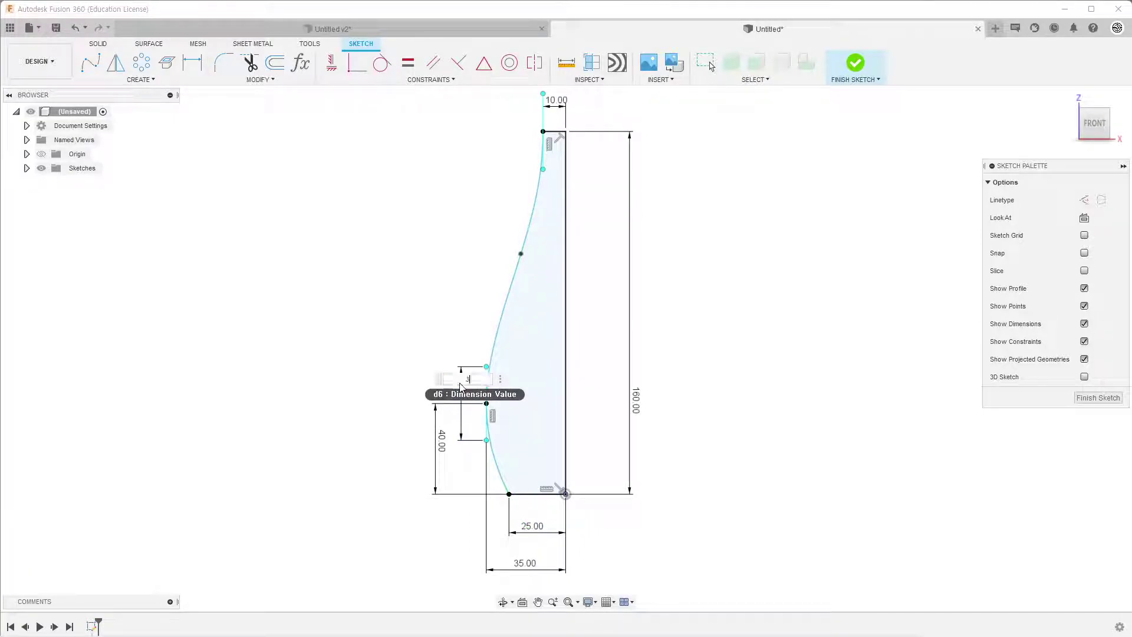
pyautogui.write('35')
pyautogui.press('Return')
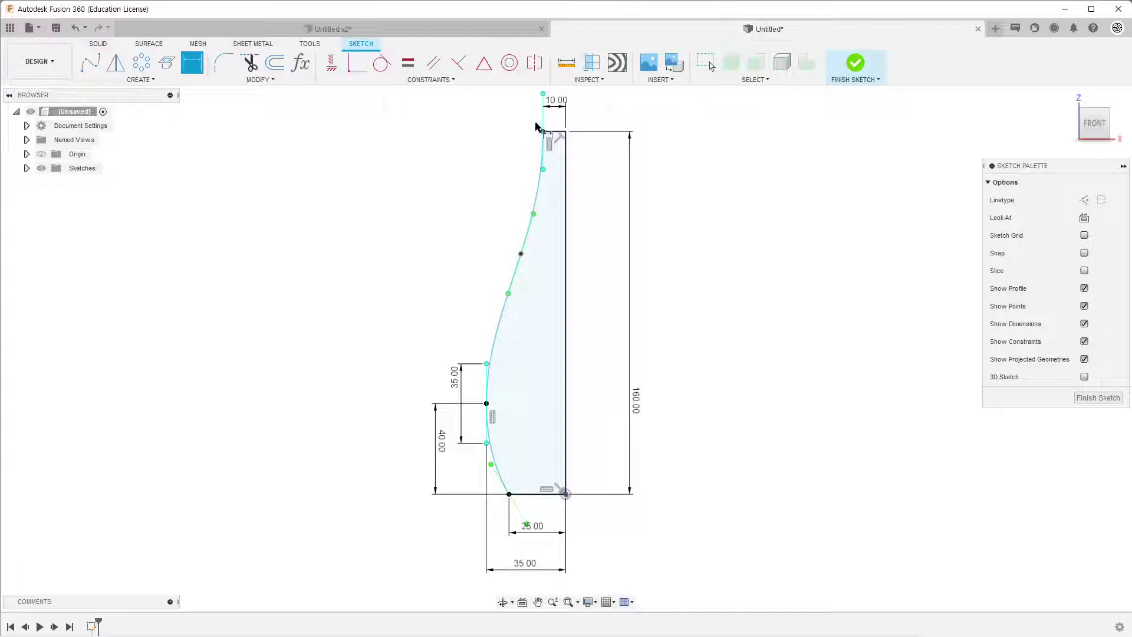
pyautogui.click(542, 131)
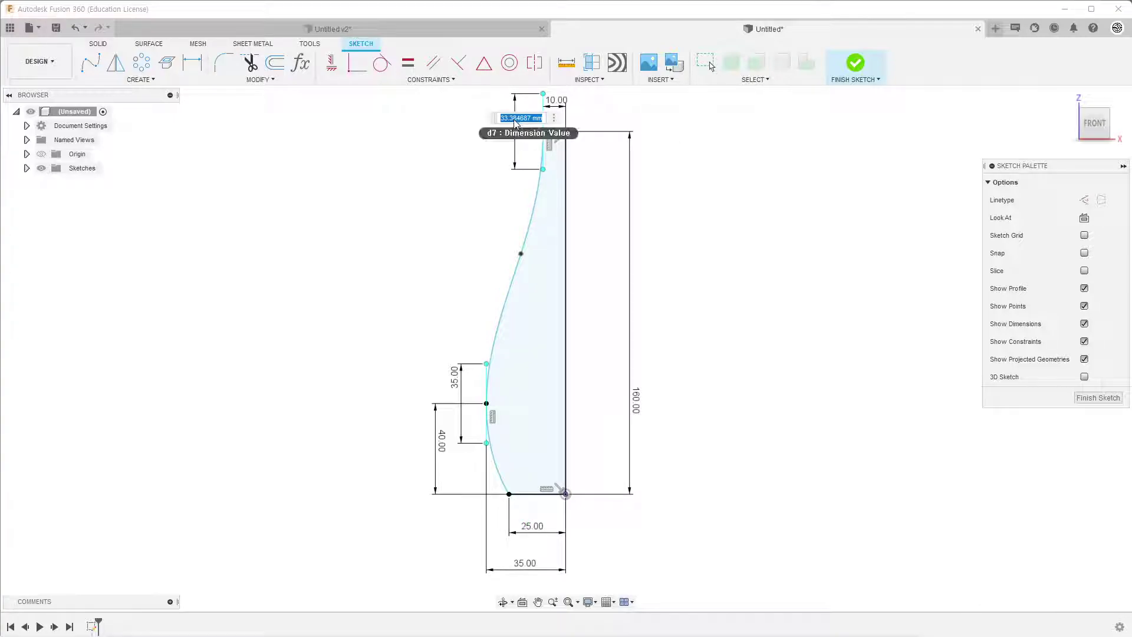
pyautogui.write('35')
pyautogui.press('Return')
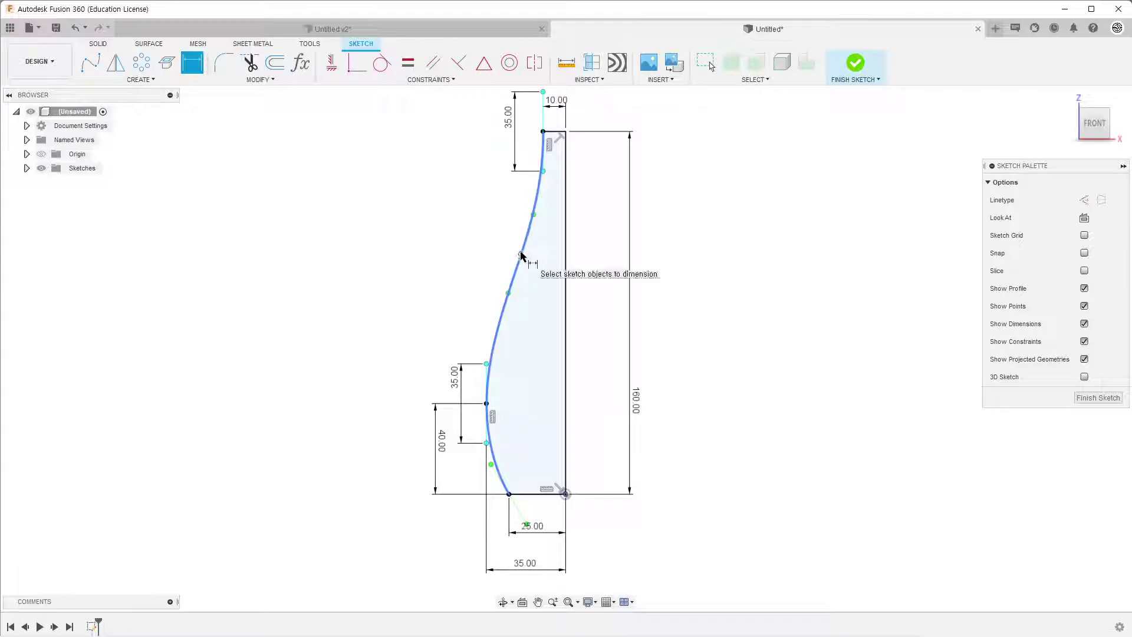
# Step: Place the upper spline point 103 mm high and 19 mm across from the bottom-right corner
pyautogui.click(565, 495)
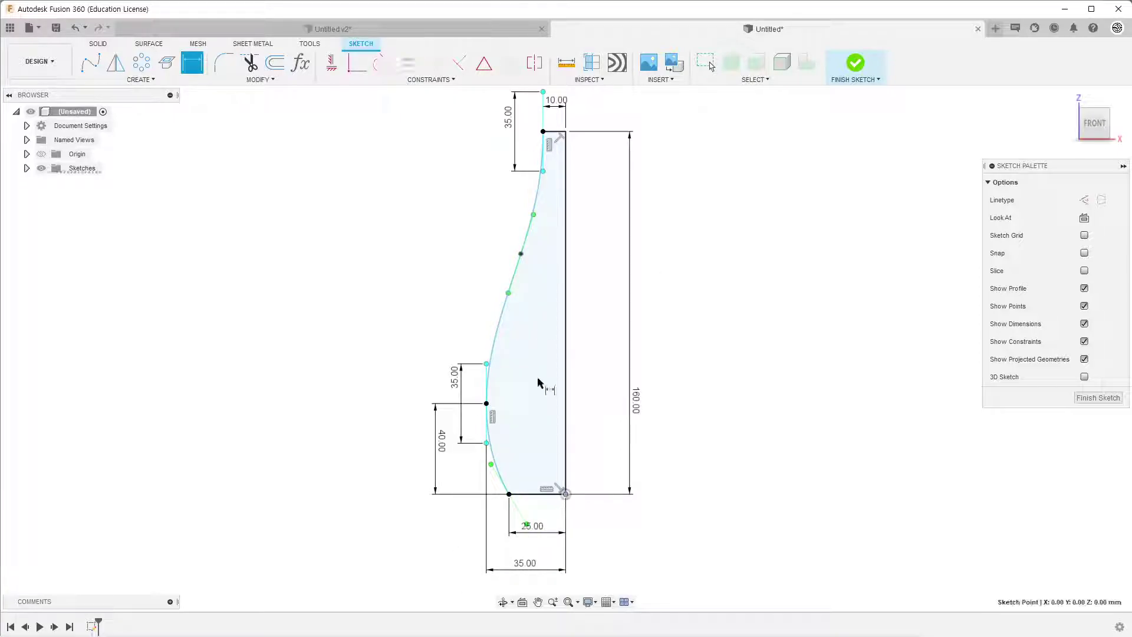
pyautogui.click(521, 254)
pyautogui.click(400, 317)
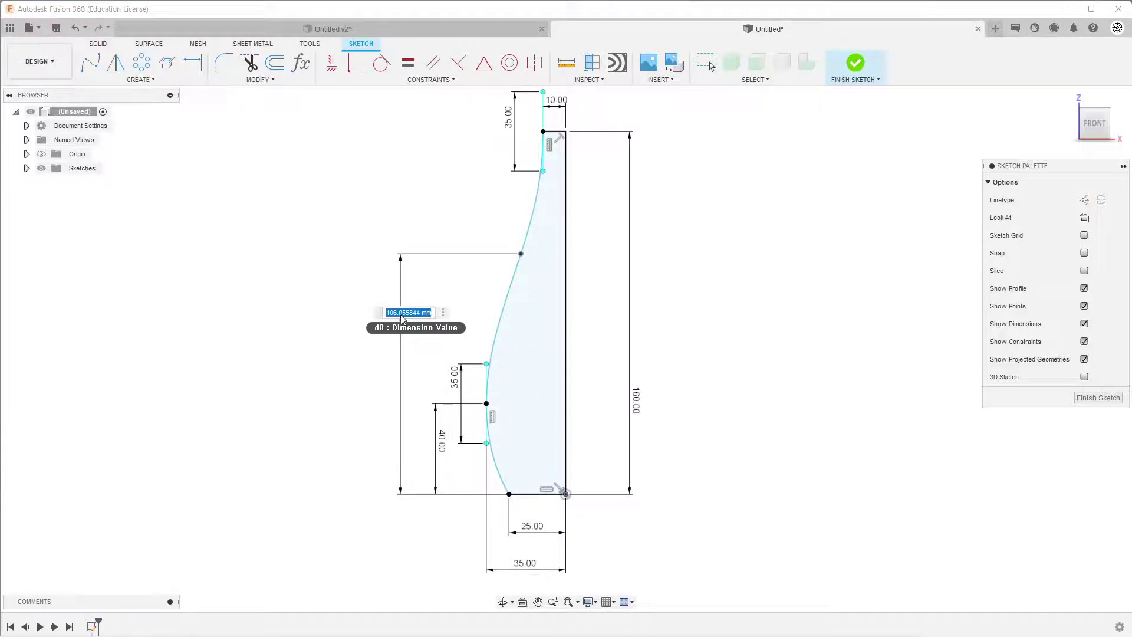
pyautogui.write('10')
pyautogui.write('3')
pyautogui.press('Return')
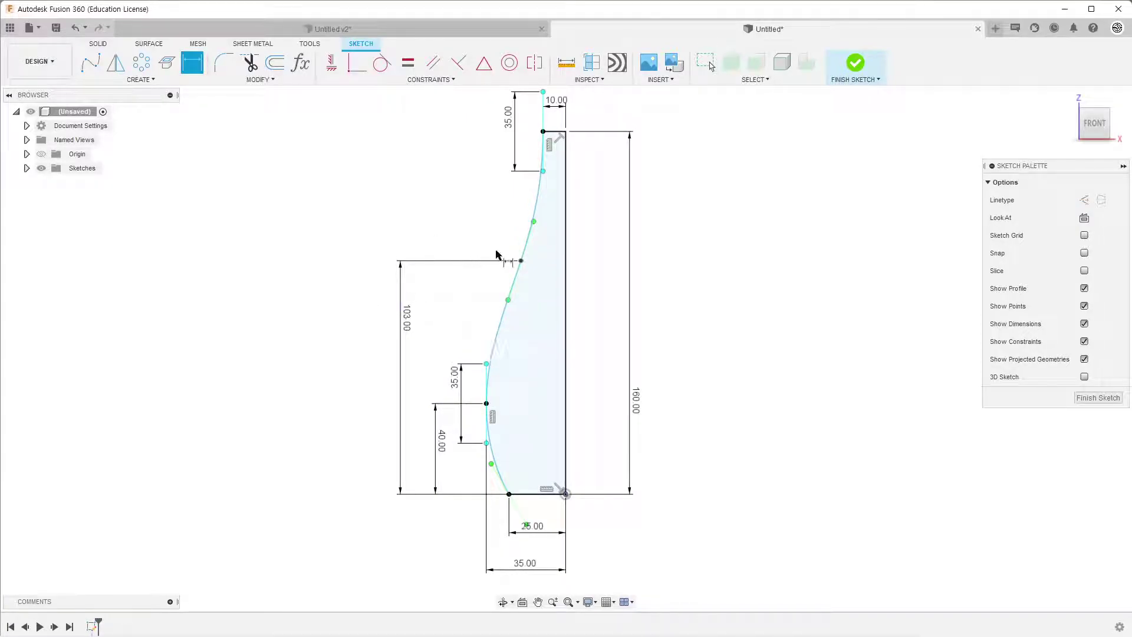
pyautogui.click(520, 260)
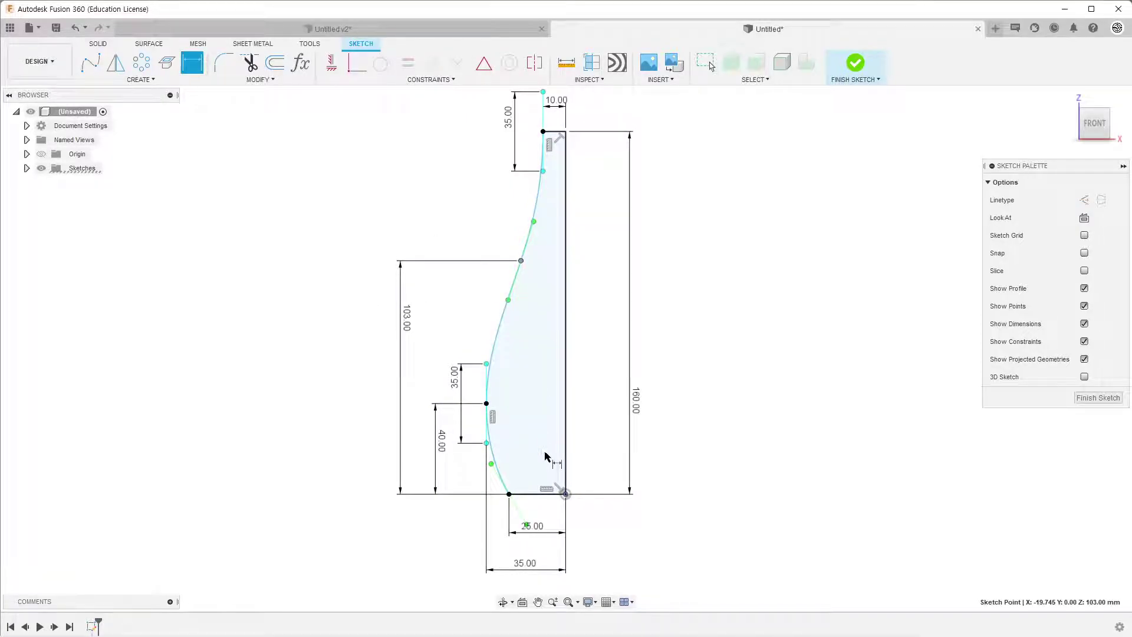
pyautogui.click(565, 494)
pyautogui.press('d')
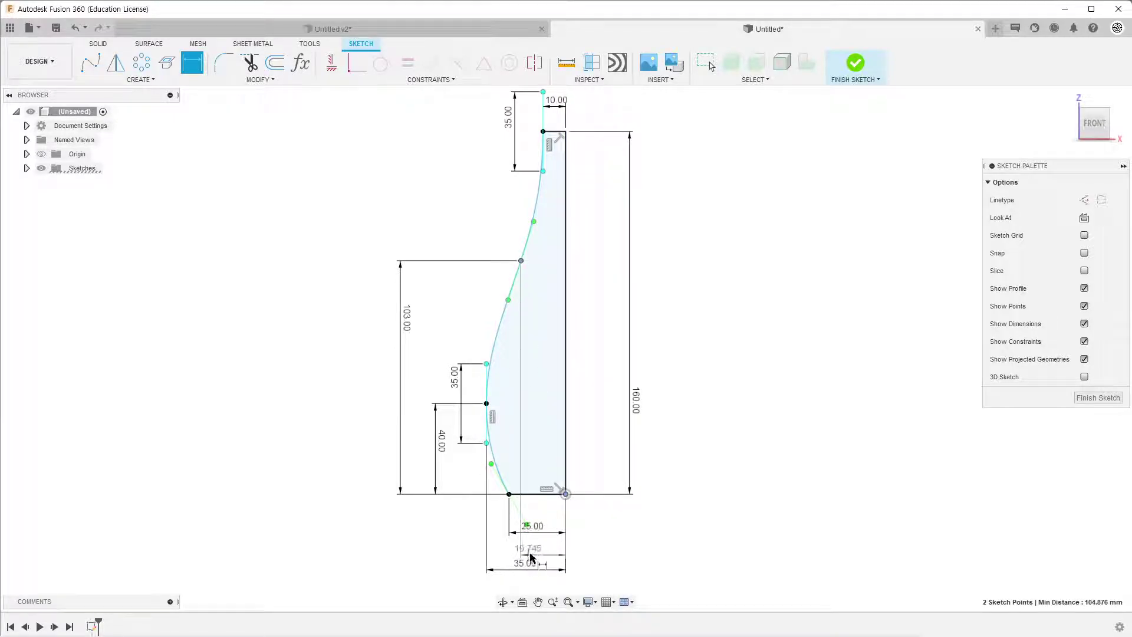
pyautogui.click(543, 517)
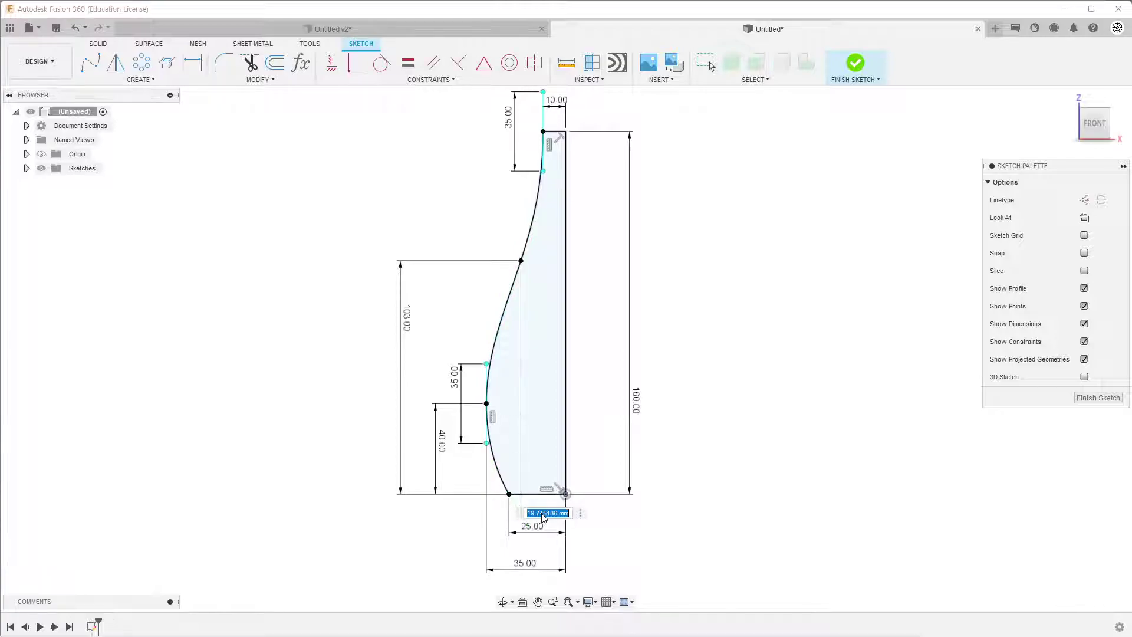
pyautogui.write('19')
pyautogui.press('Return')
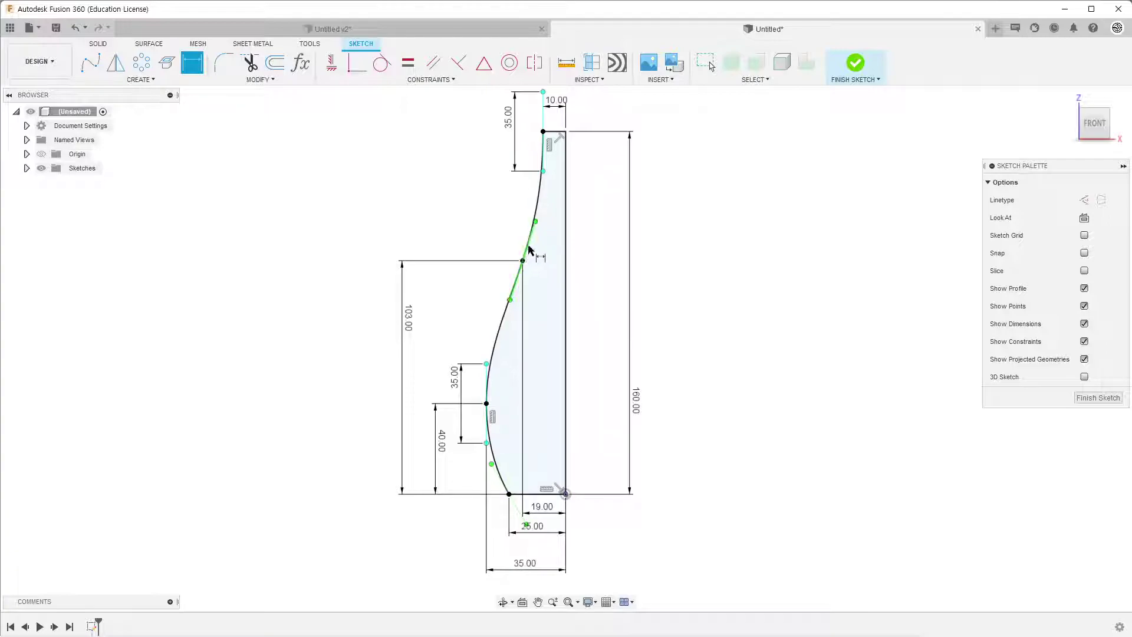
# Step: Angle the upper tangent handle 18° and set its length to 34 mm
pyautogui.click(527, 247)
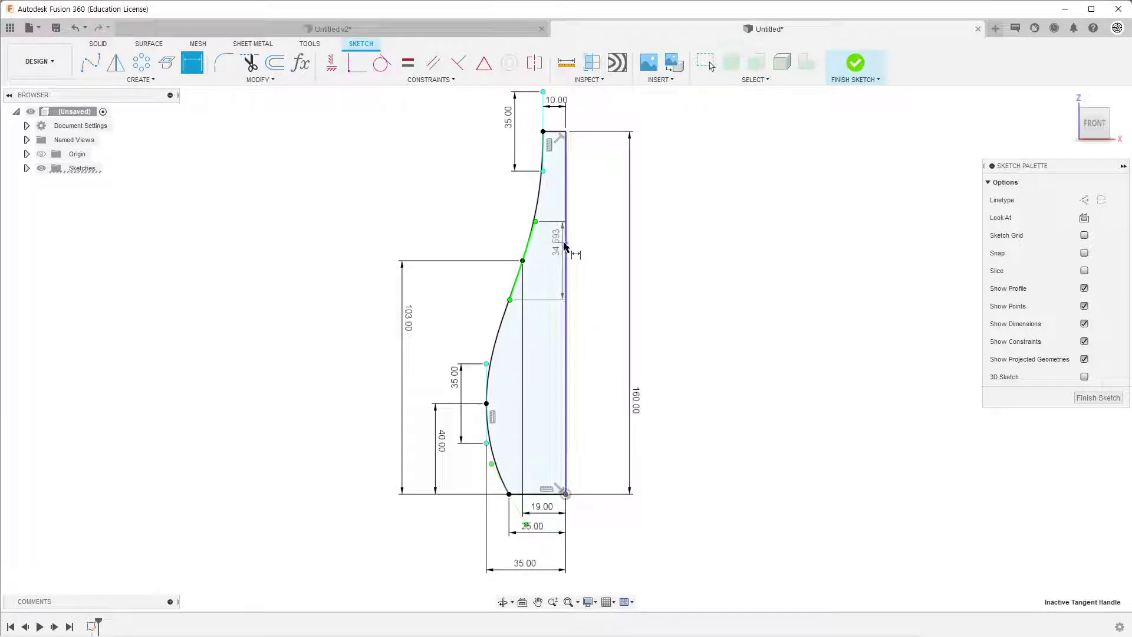
pyautogui.click(565, 248)
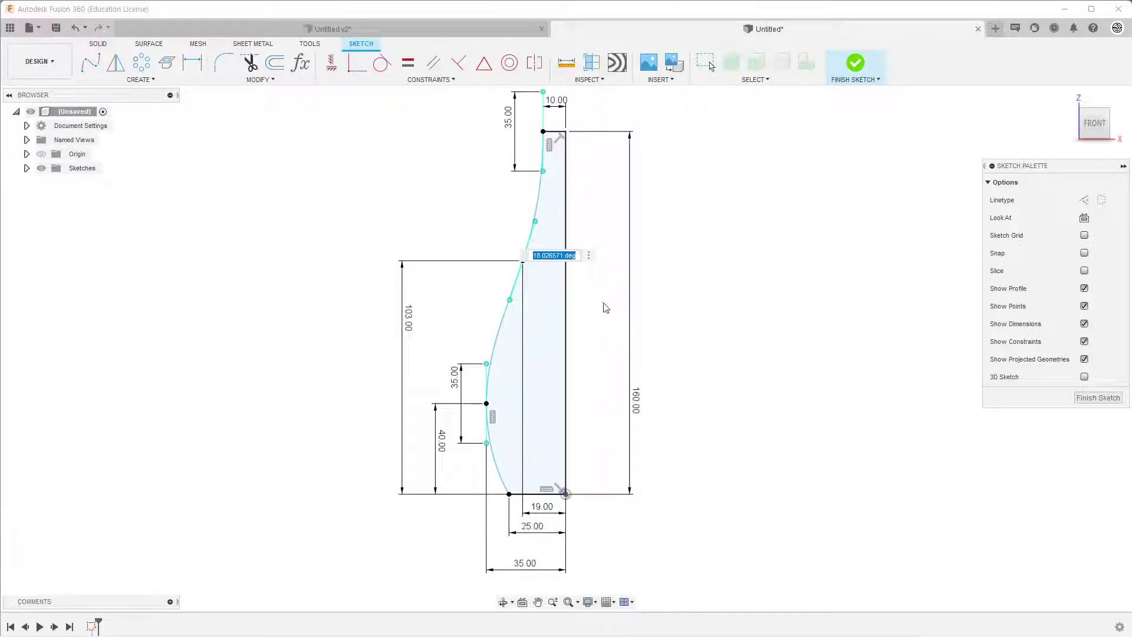
pyautogui.write('18')
pyautogui.press('Return')
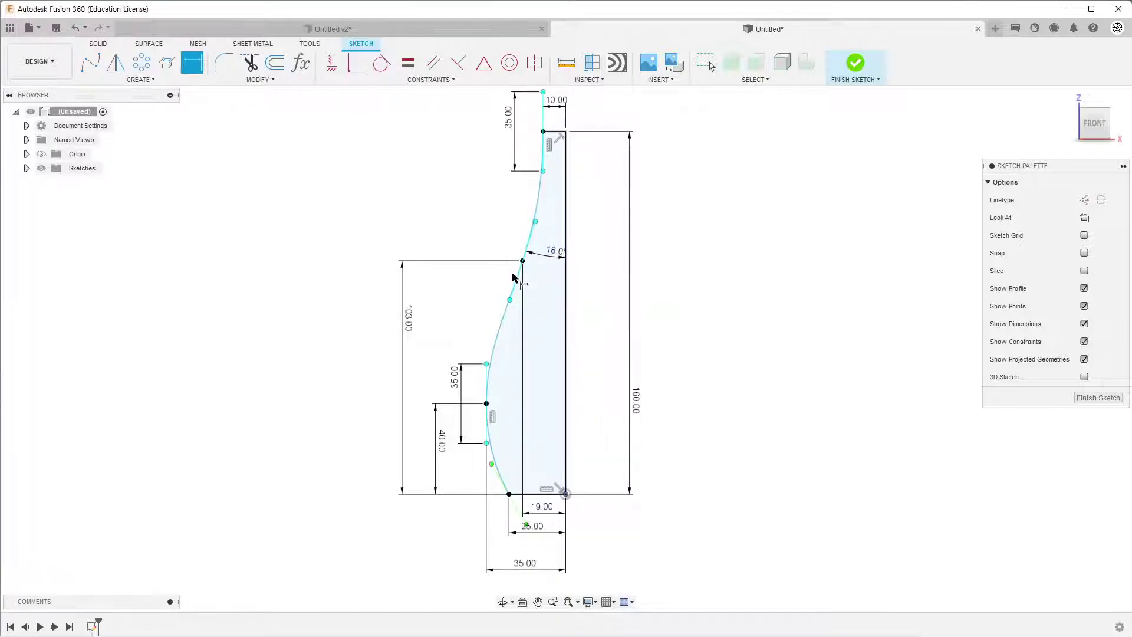
pyautogui.click(514, 279)
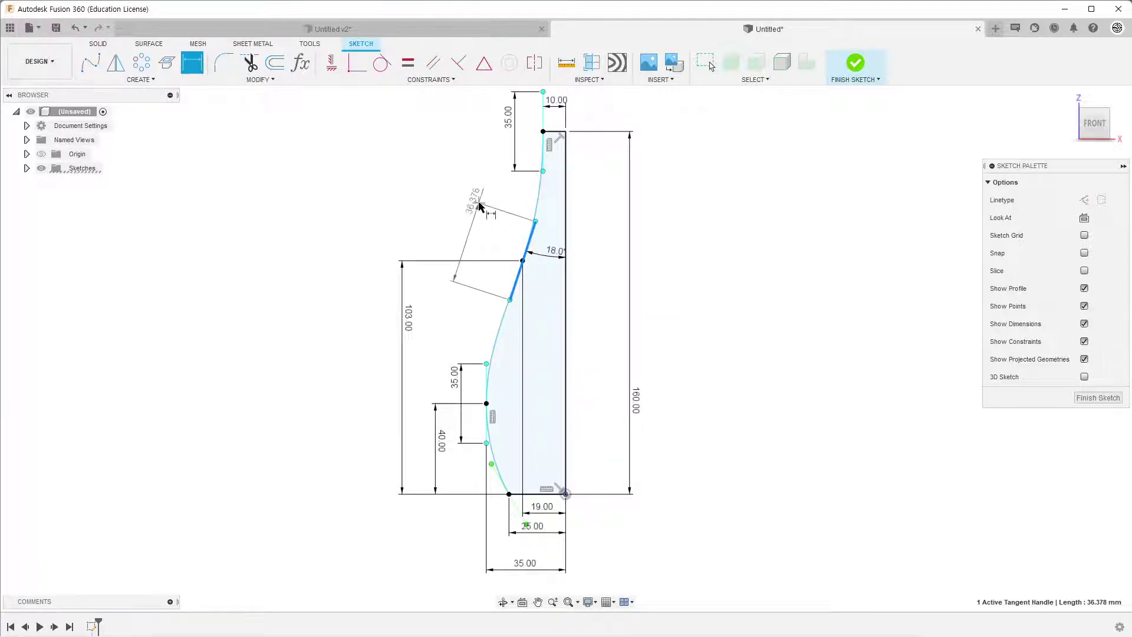
pyautogui.click(479, 206)
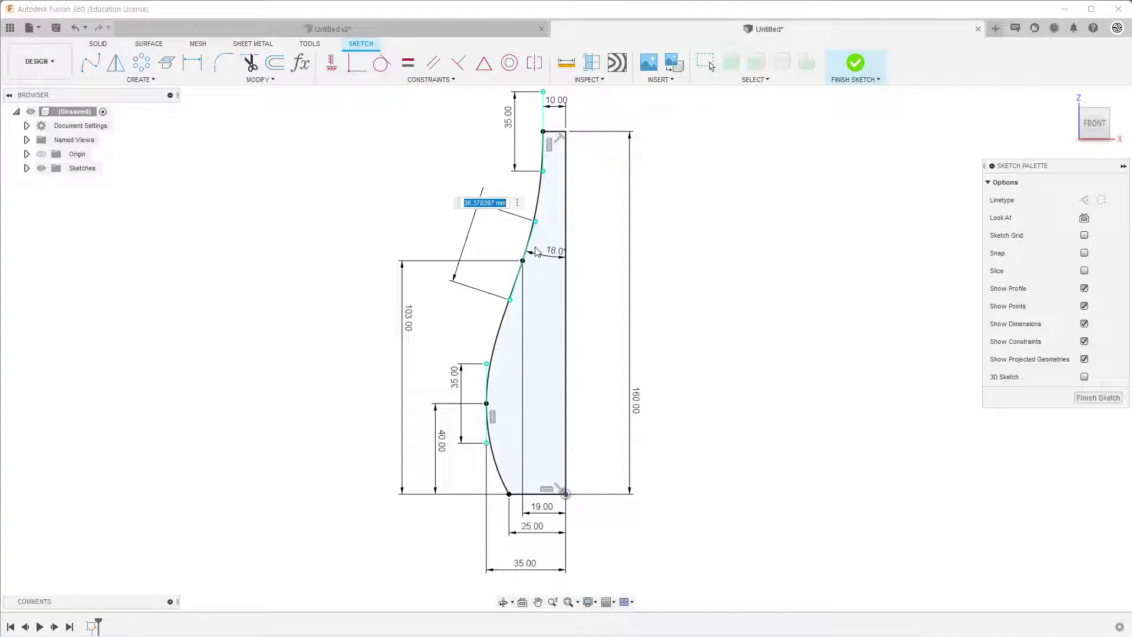
pyautogui.write('34')
pyautogui.press('Return')
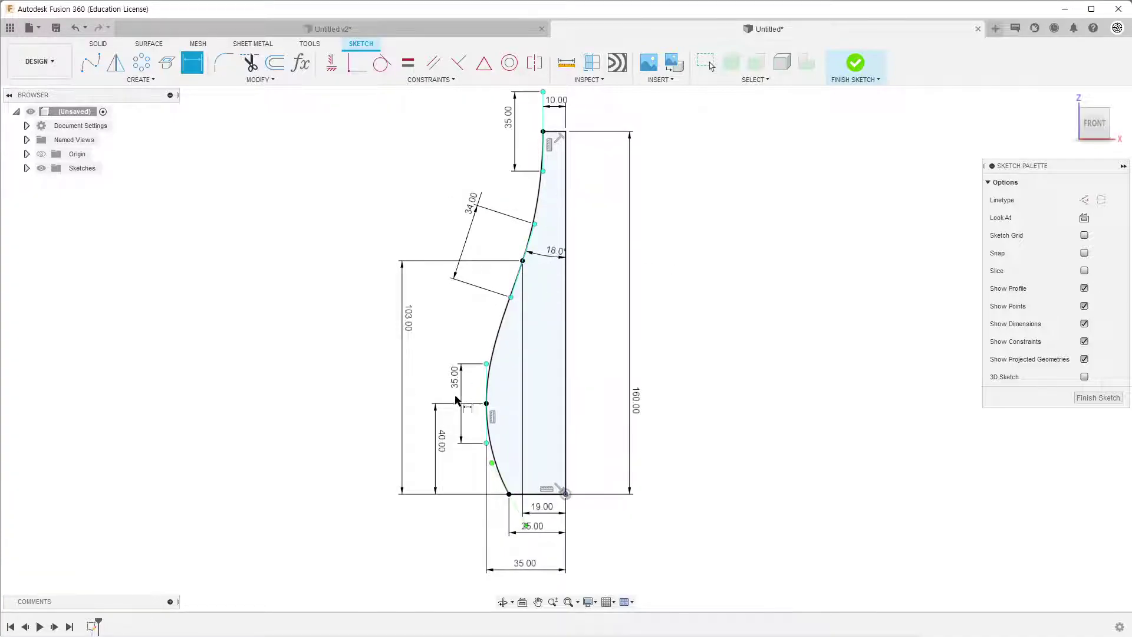
pyautogui.scroll(-1, 518, 497)
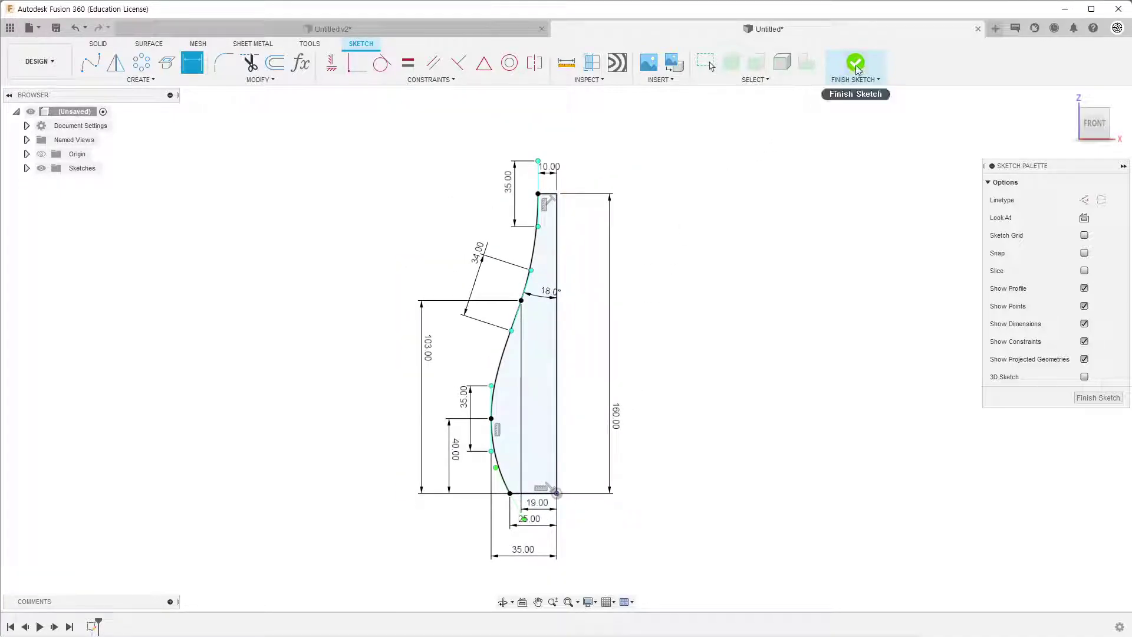
pyautogui.scroll(1, 469, 329)
pyautogui.moveTo(662, 301); pyautogui.dragTo(693, 277, button='middle')
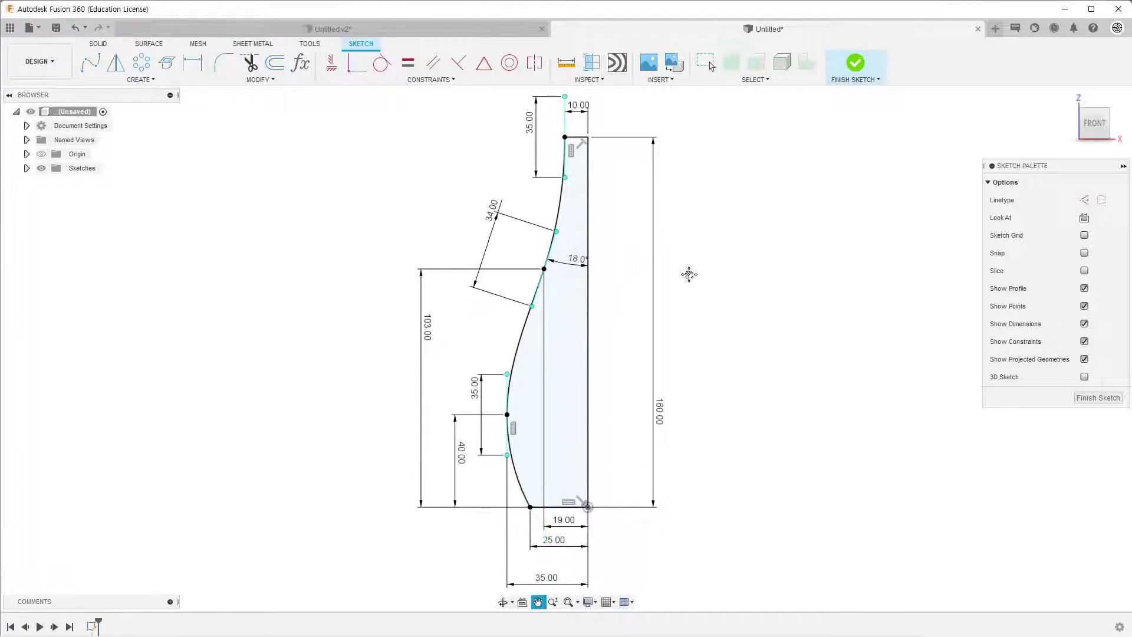
# Step: Finish the sketch and revolve the profile 360° around the vertical edge into a solid
pyautogui.click(871, 65)
pyautogui.keyDown('shift'); pyautogui.moveTo(665, 371); pyautogui.dragTo(685, 337, button='middle'); pyautogui.keyUp('shift')
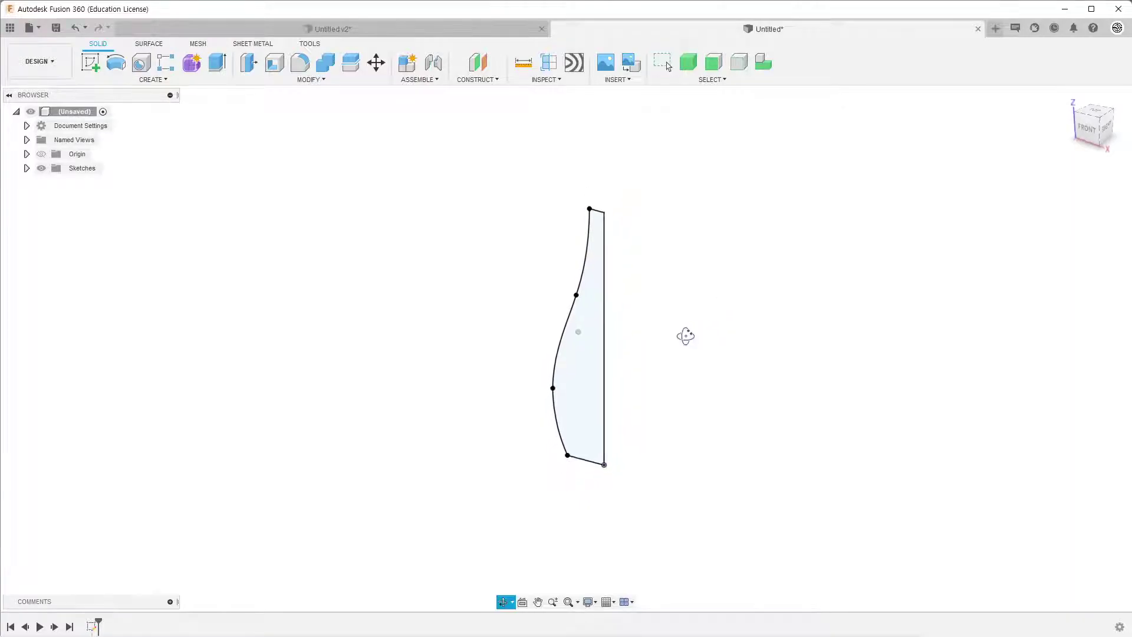
pyautogui.click(118, 63)
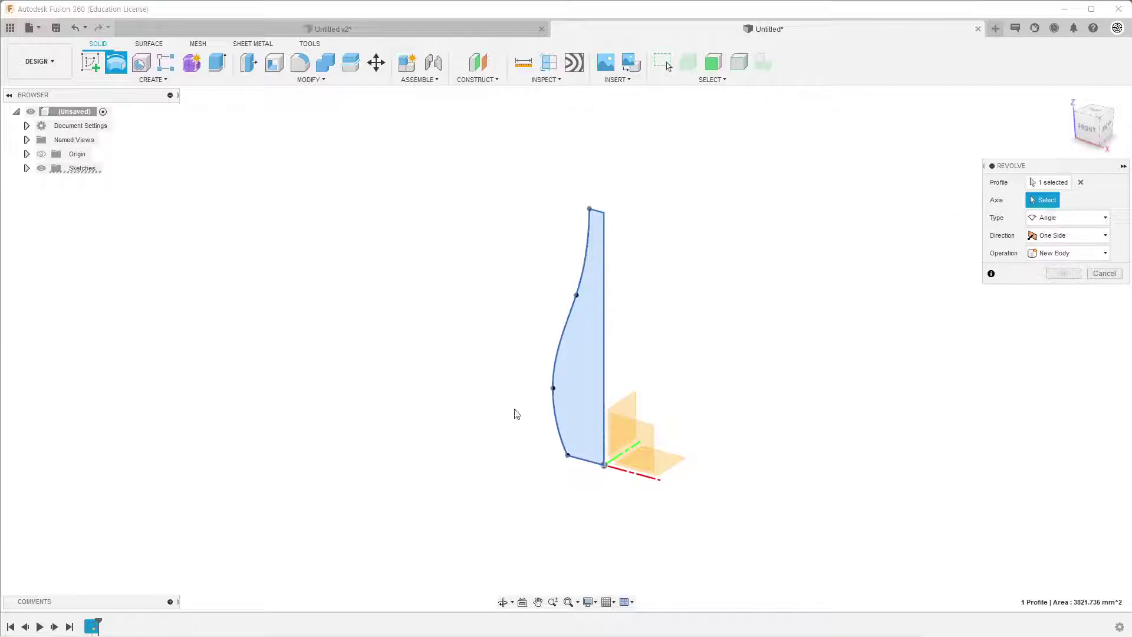
pyautogui.click(603, 368)
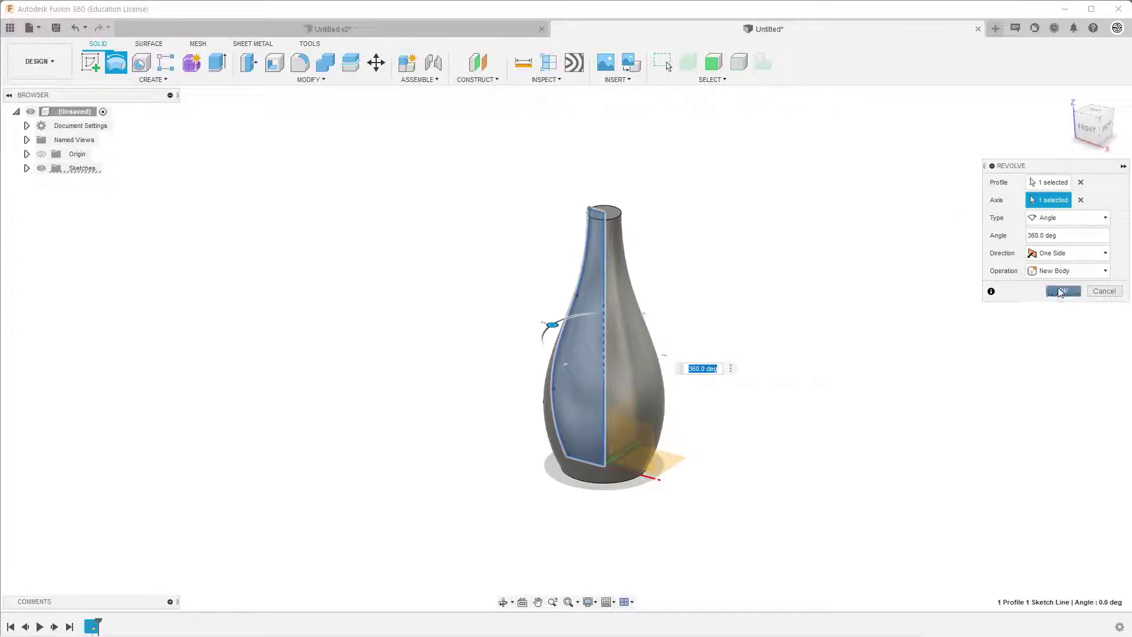
pyautogui.click(1061, 291)
pyautogui.keyDown('shift'); pyautogui.moveTo(791, 412); pyautogui.dragTo(677, 493, button='middle'); pyautogui.keyUp('shift')
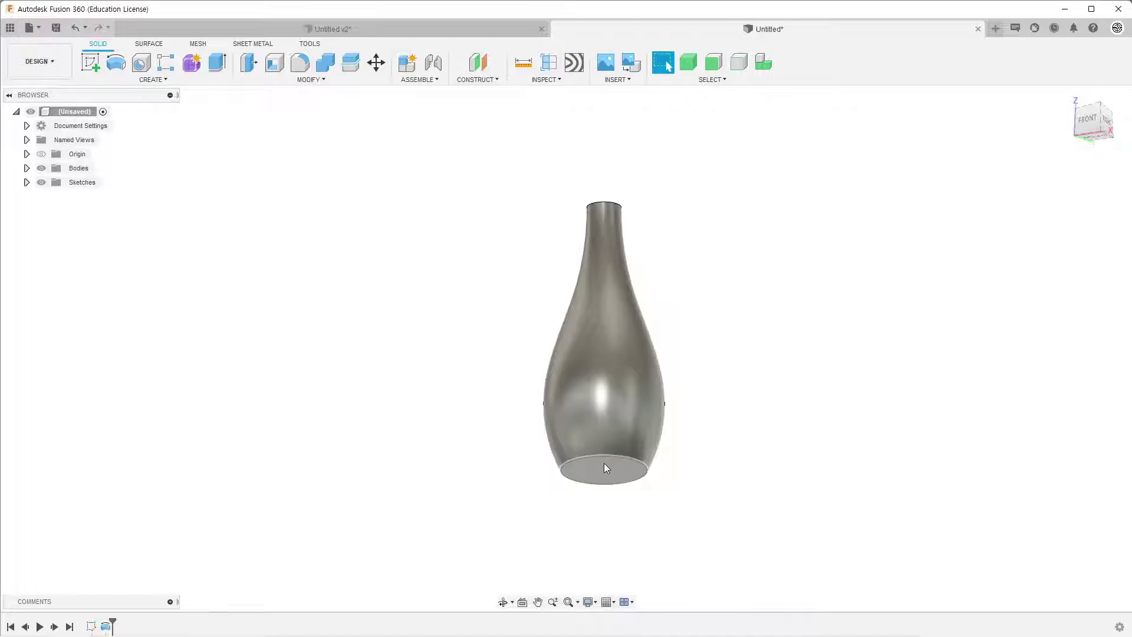
pyautogui.click(300, 62)
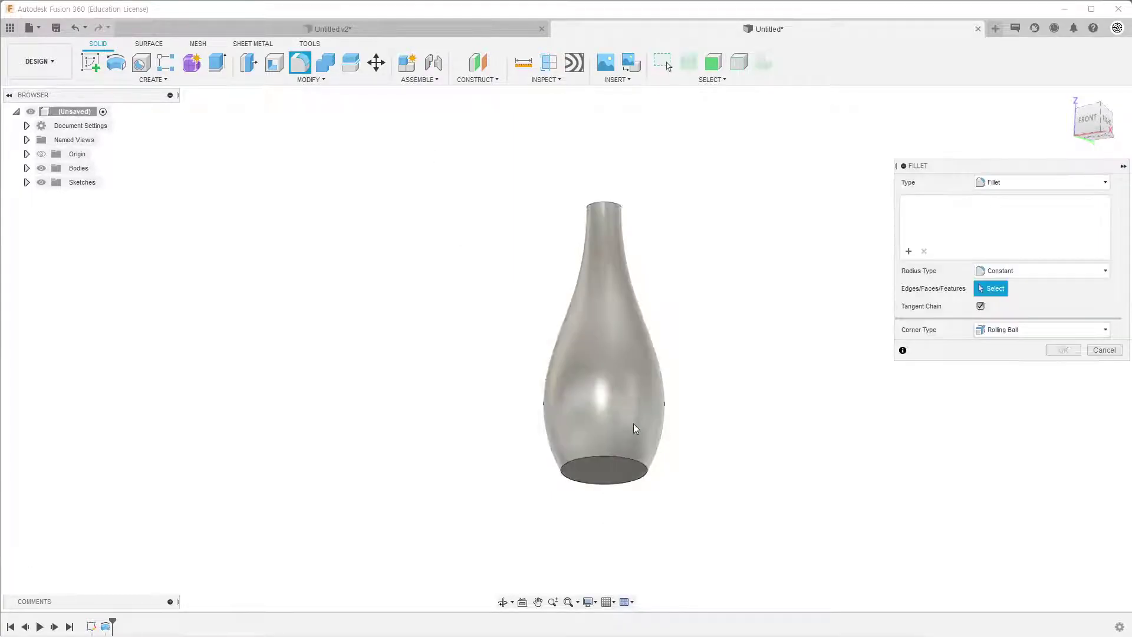
# Step: Round the vase's bottom edge with a 5 mm fillet
pyautogui.click(626, 461)
pyautogui.write('5')
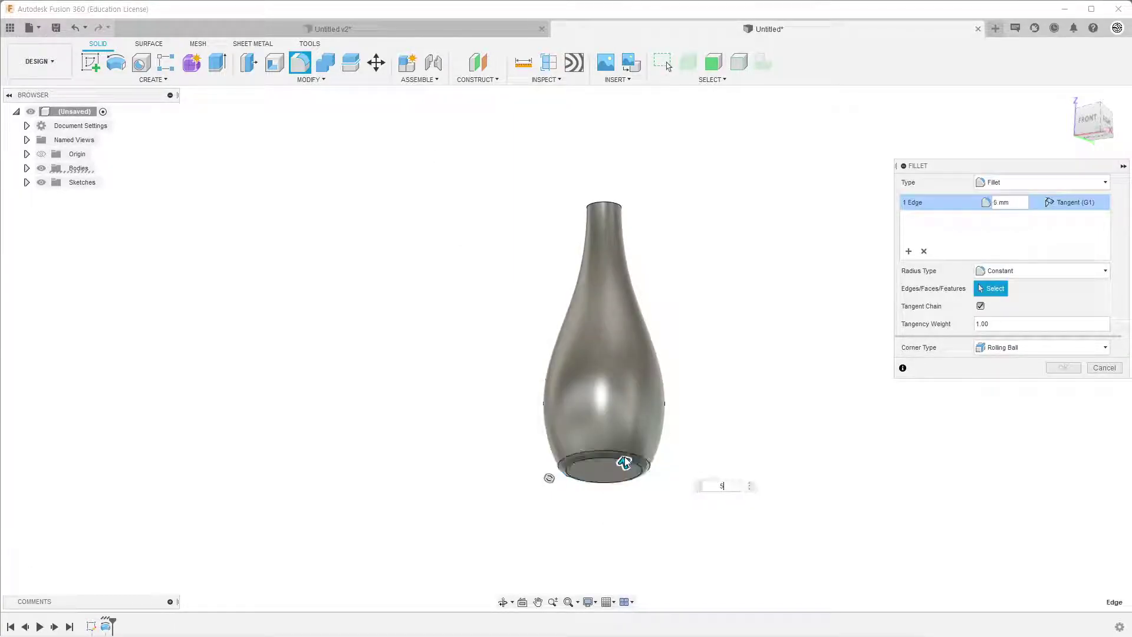
pyautogui.press('Return')
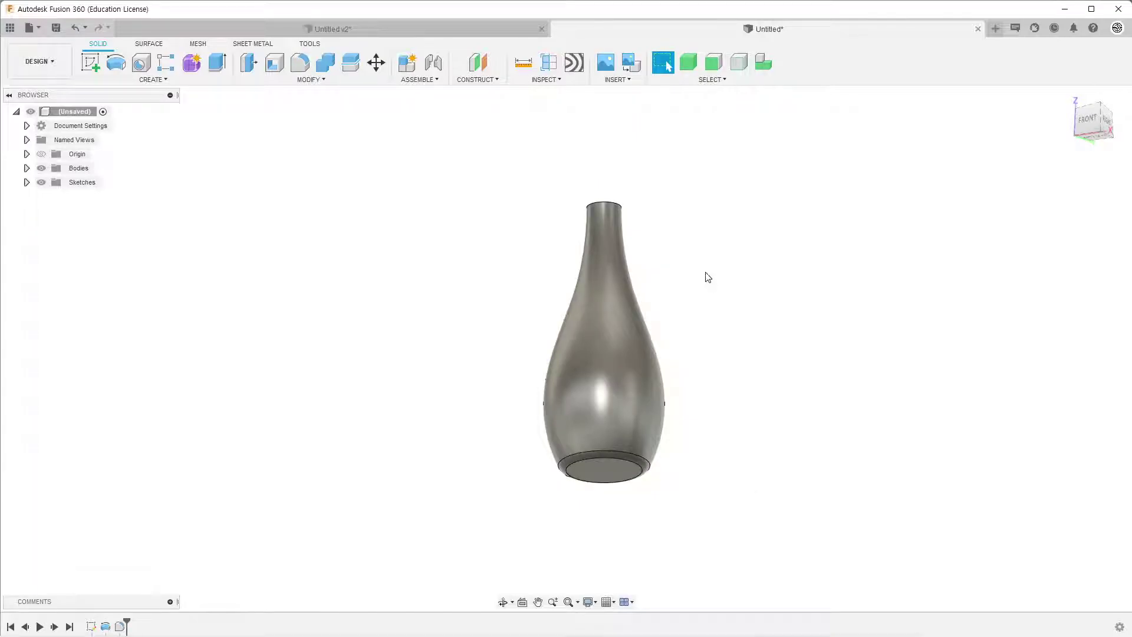
pyautogui.keyDown('shift'); pyautogui.moveTo(693, 242); pyautogui.dragTo(678, 318, button='middle'); pyautogui.keyUp('shift')
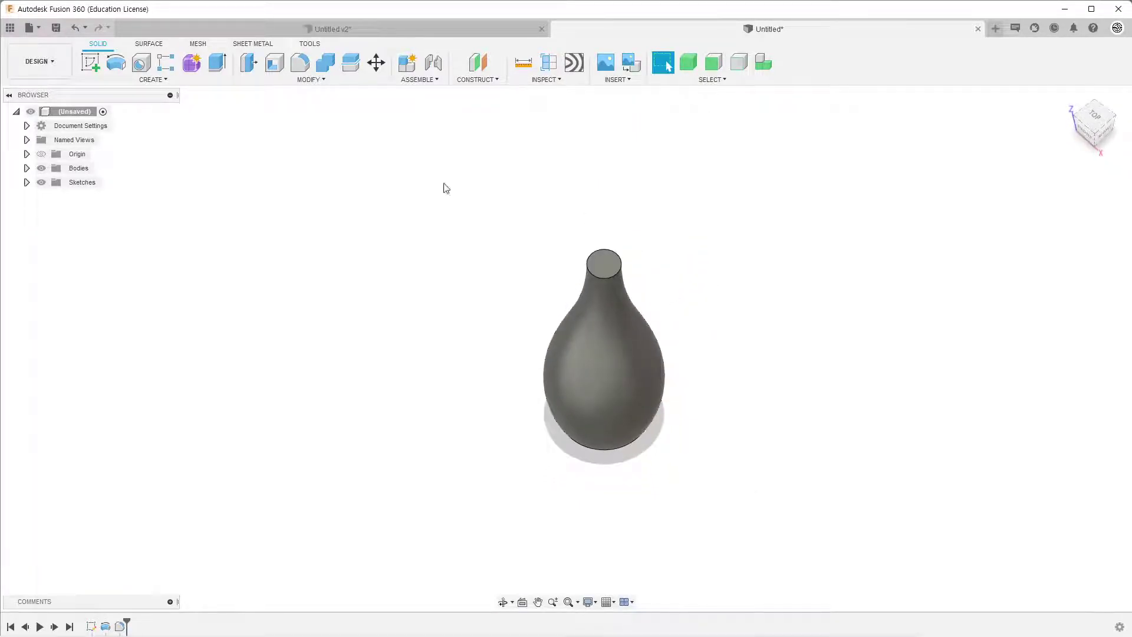
# Step: Shell the vase inward with 3 mm wall thickness, removing the top neck face
pyautogui.click(275, 63)
pyautogui.click(605, 261)
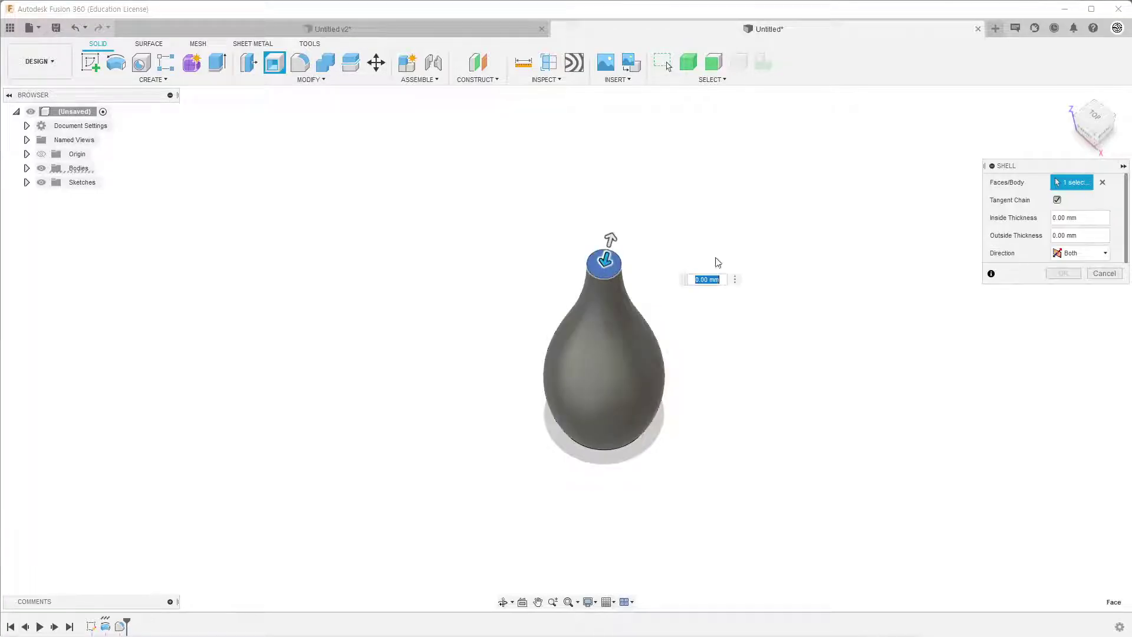
pyautogui.click(1091, 220)
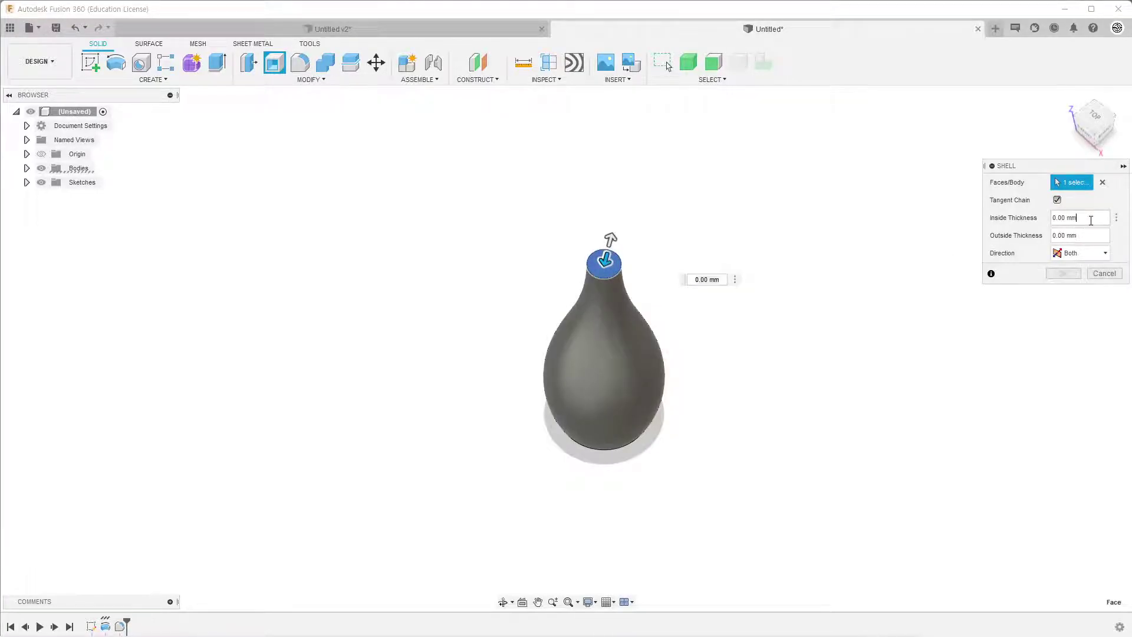
pyautogui.click(1079, 253)
pyautogui.click(1069, 266)
pyautogui.click(1077, 218)
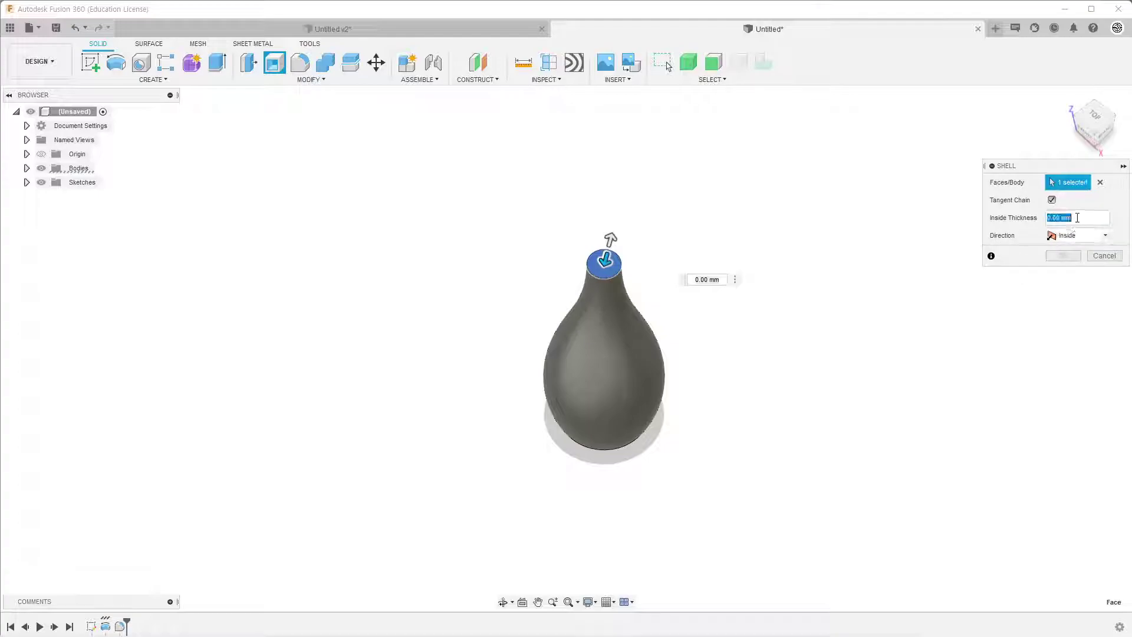
pyautogui.write('3')
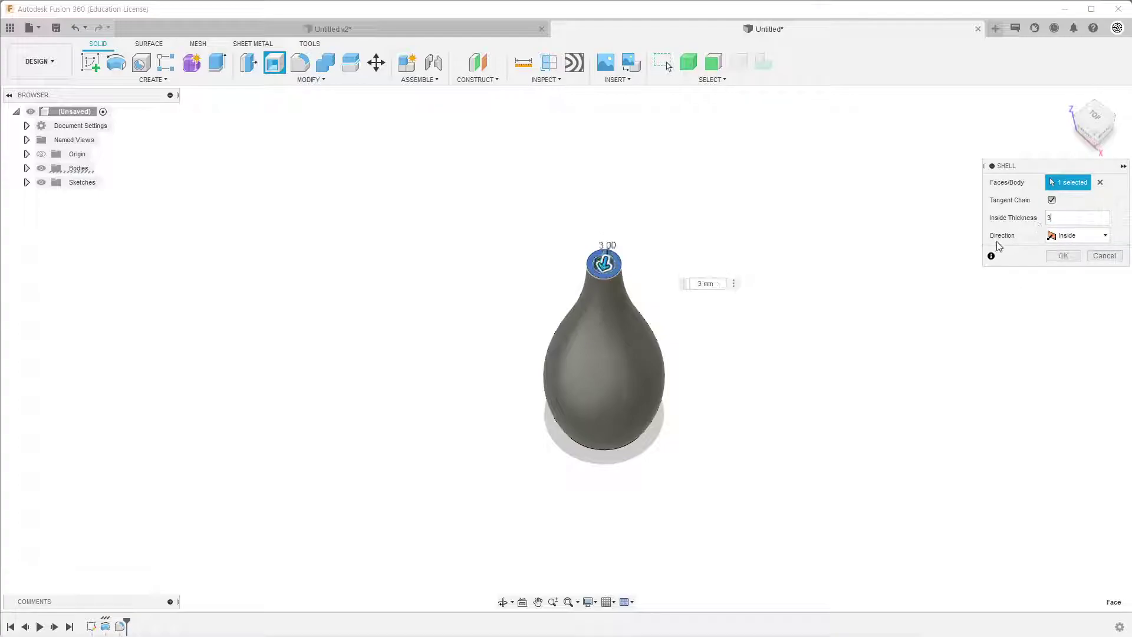
pyautogui.click(1067, 258)
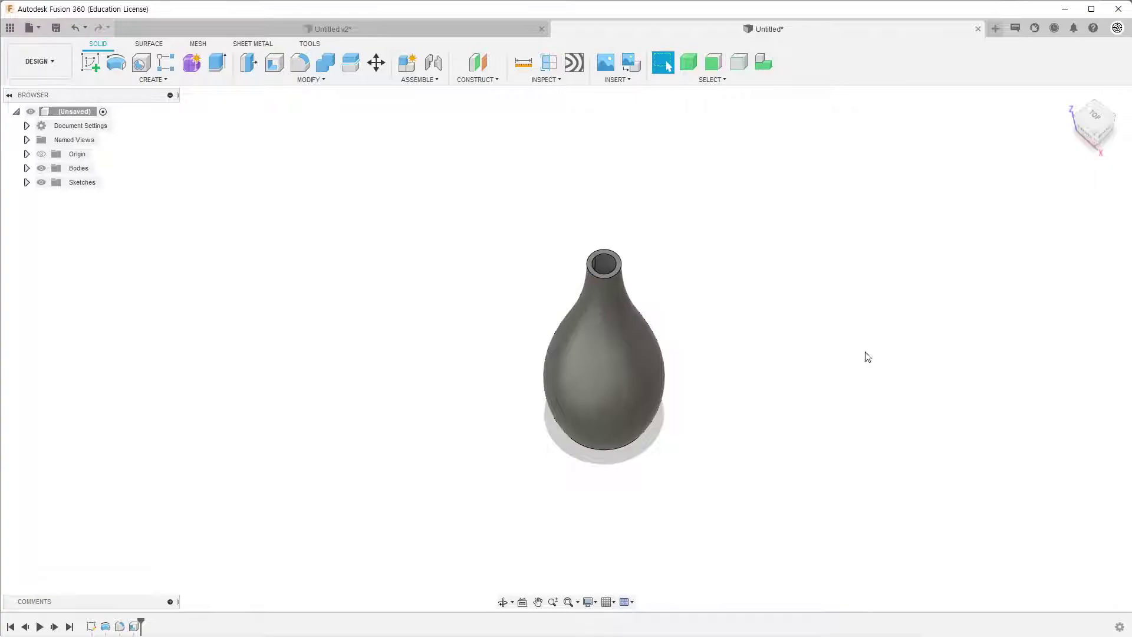
pyautogui.moveTo(765, 386)
pyautogui.keyDown('shift'); pyautogui.mouseDown(button='middle')
pyautogui.moveTo(781, 287)
pyautogui.moveTo(752, 328)
pyautogui.mouseUp(button='middle'); pyautogui.keyUp('shift')
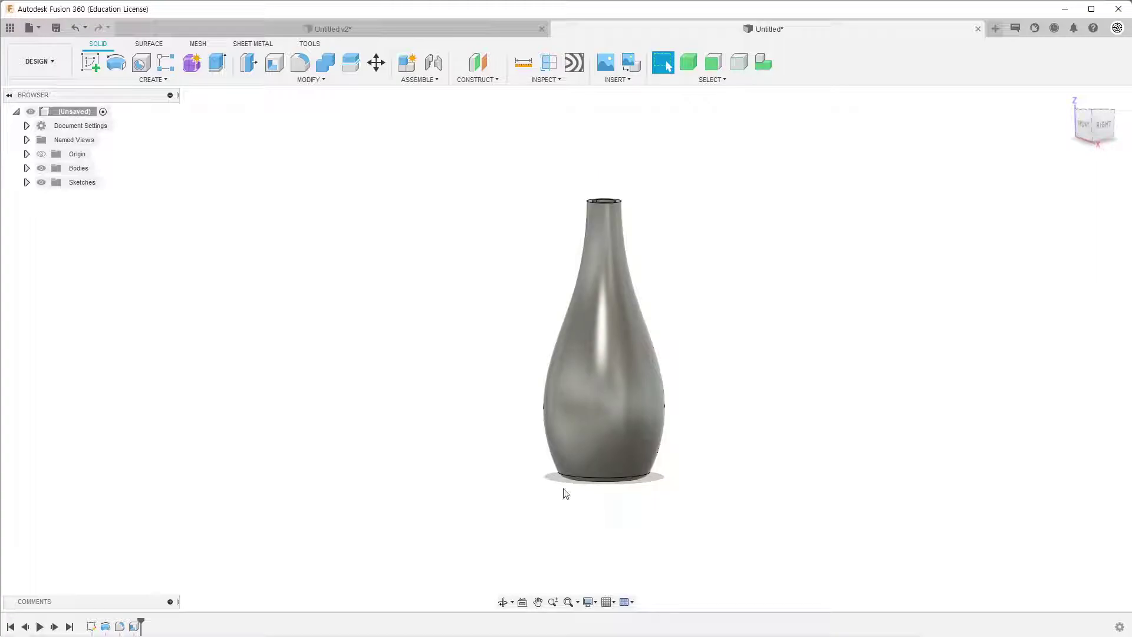
pyautogui.click(160, 77)
pyautogui.click(442, 234)
pyautogui.moveTo(793, 320)
pyautogui.keyDown('shift'); pyautogui.mouseDown(button='middle')
pyautogui.moveTo(789, 294)
pyautogui.moveTo(771, 322)
pyautogui.mouseUp(button='middle'); pyautogui.keyUp('shift')
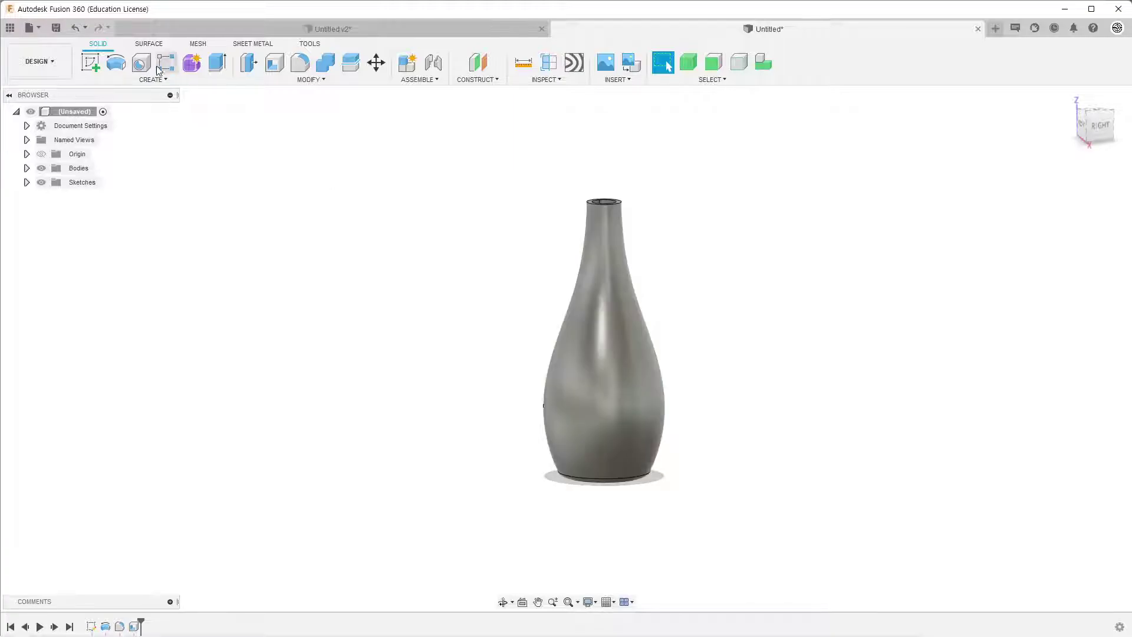
# Step: Make a trial offset surface of the vase face, hide Body1 to inspect it, then undo
pyautogui.click(148, 46)
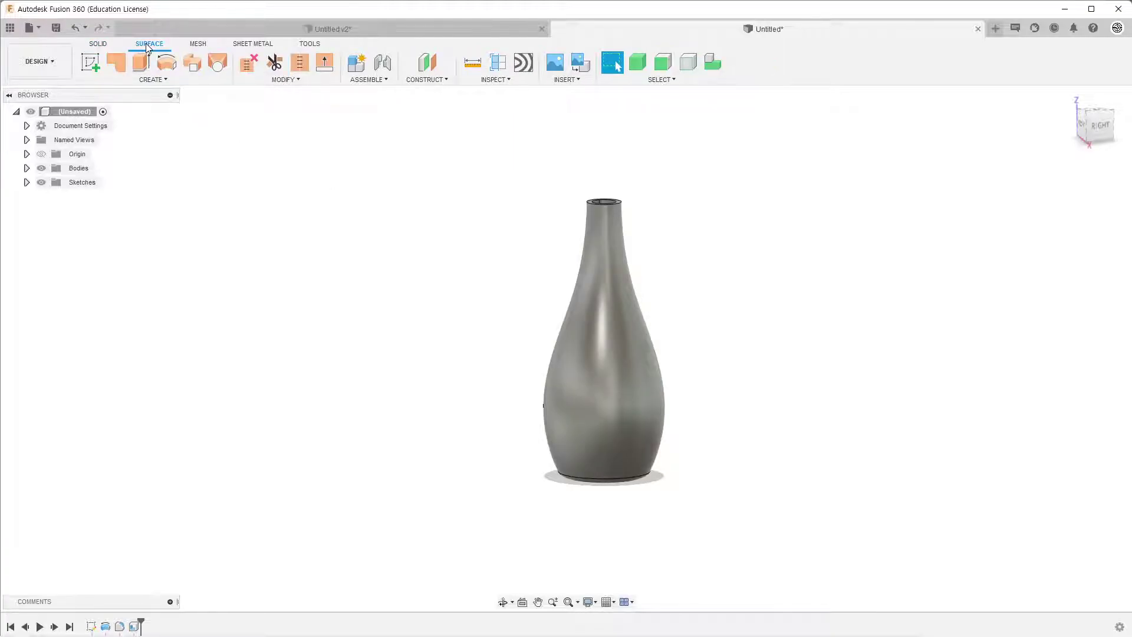
pyautogui.click(166, 81)
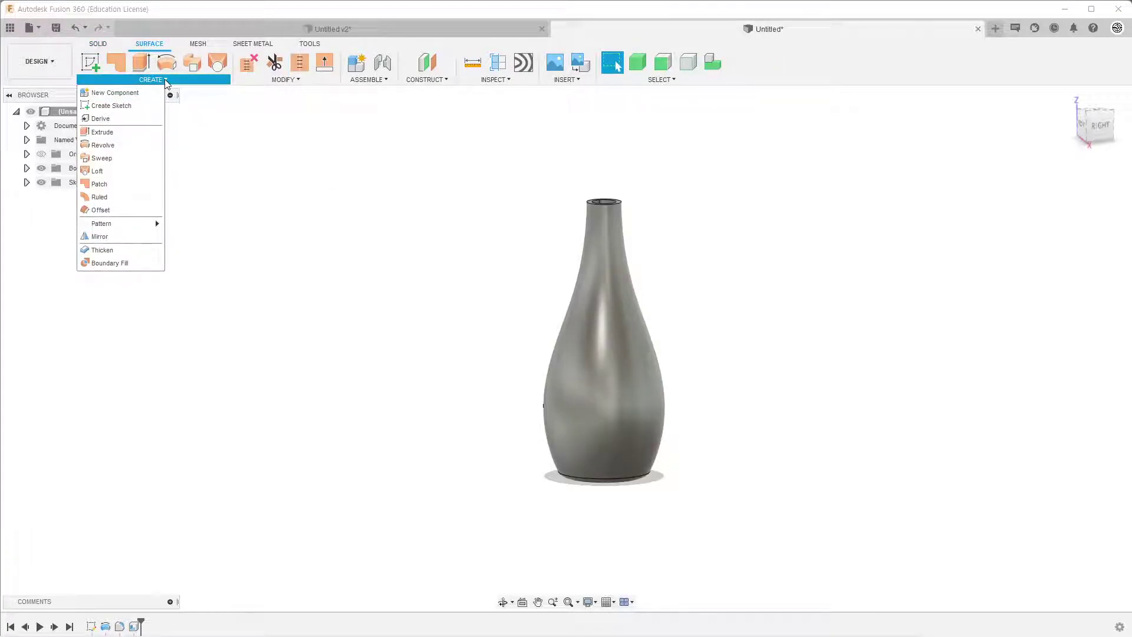
pyautogui.click(107, 213)
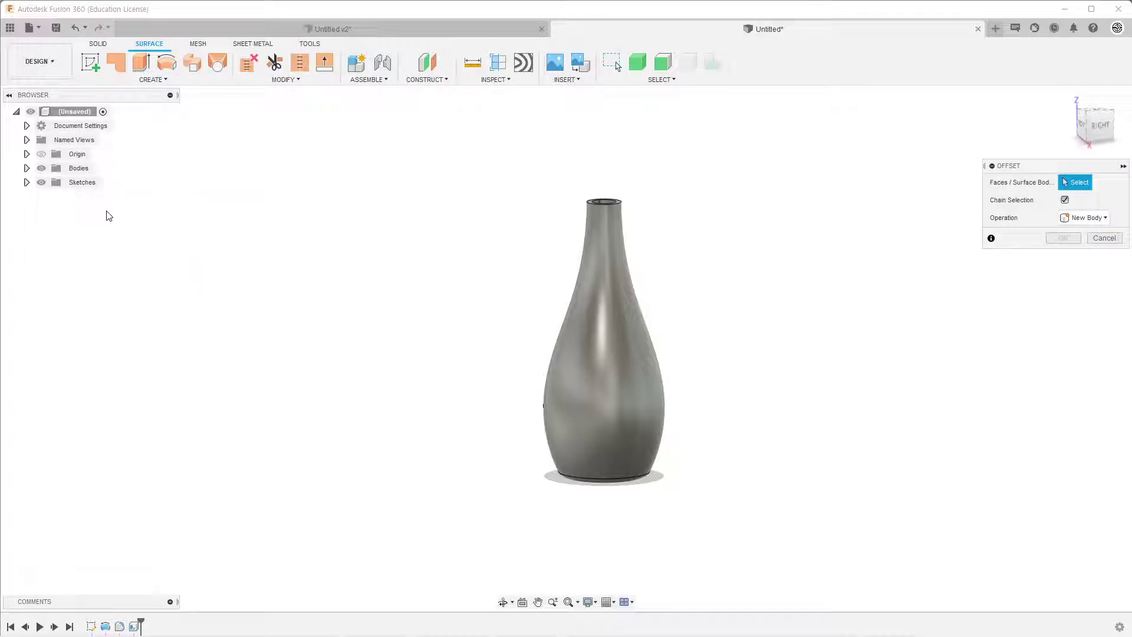
pyautogui.click(622, 381)
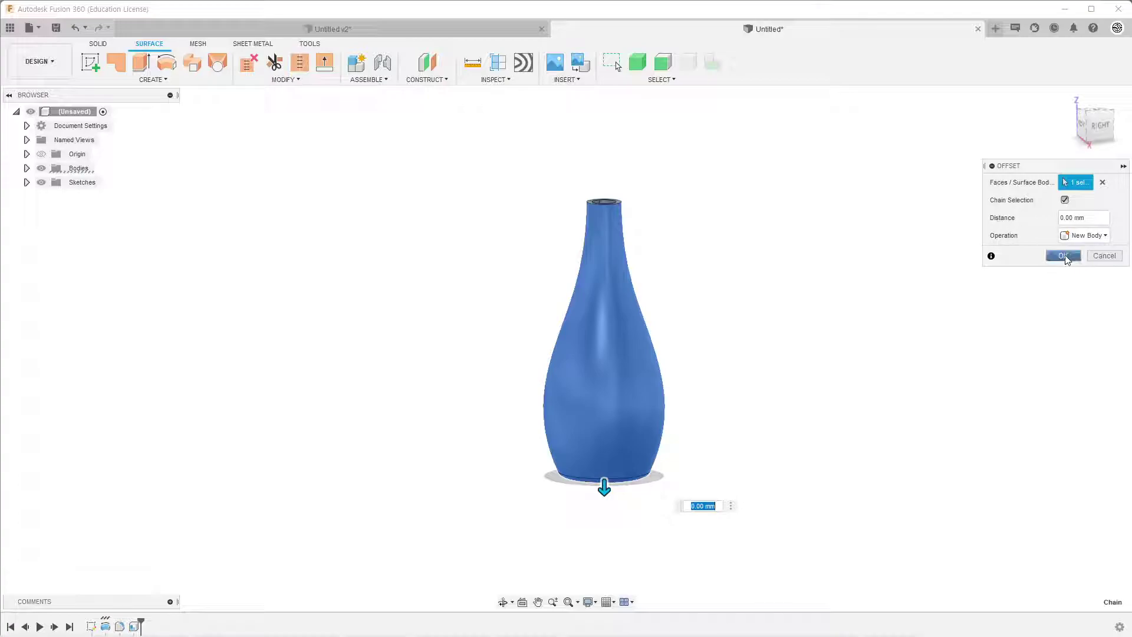
pyautogui.click(1064, 256)
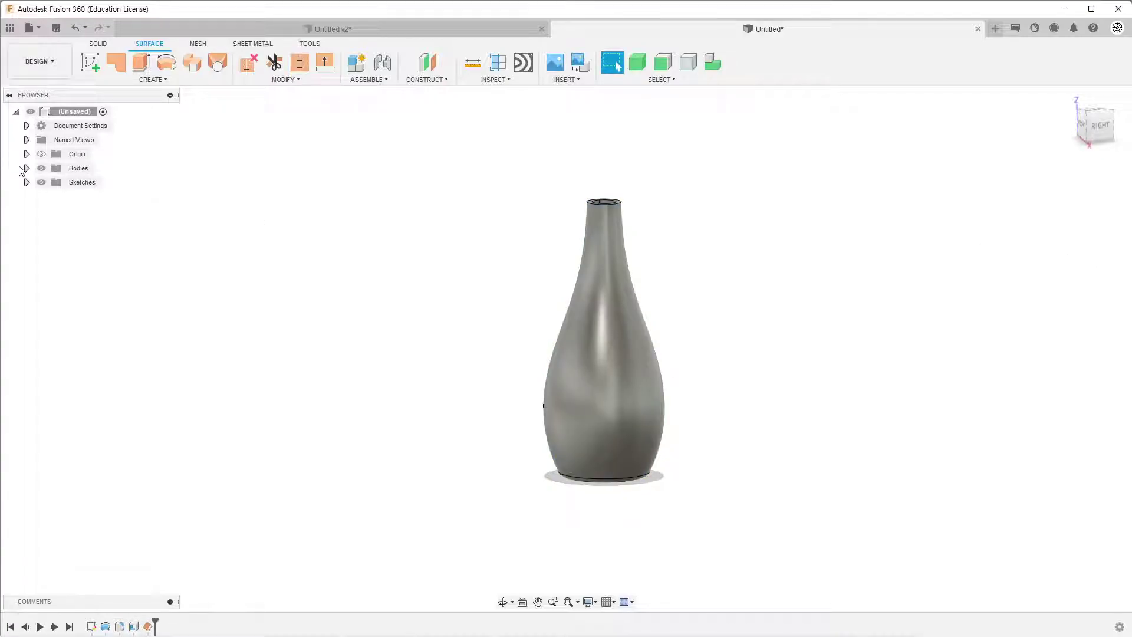
pyautogui.click(27, 168)
pyautogui.click(52, 182)
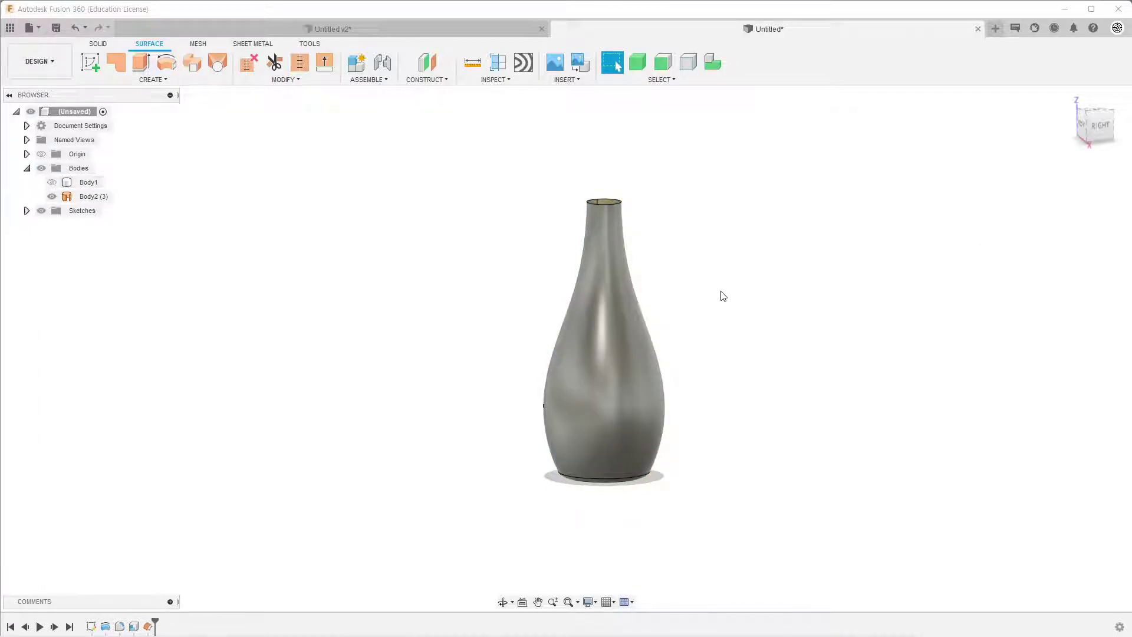
pyautogui.moveTo(723, 296)
pyautogui.keyDown('shift'); pyautogui.mouseDown(button='middle')
pyautogui.moveTo(702, 346)
pyautogui.moveTo(718, 255)
pyautogui.moveTo(695, 306)
pyautogui.moveTo(705, 258)
pyautogui.moveTo(696, 307)
pyautogui.mouseUp(button='middle'); pyautogui.keyUp('shift')
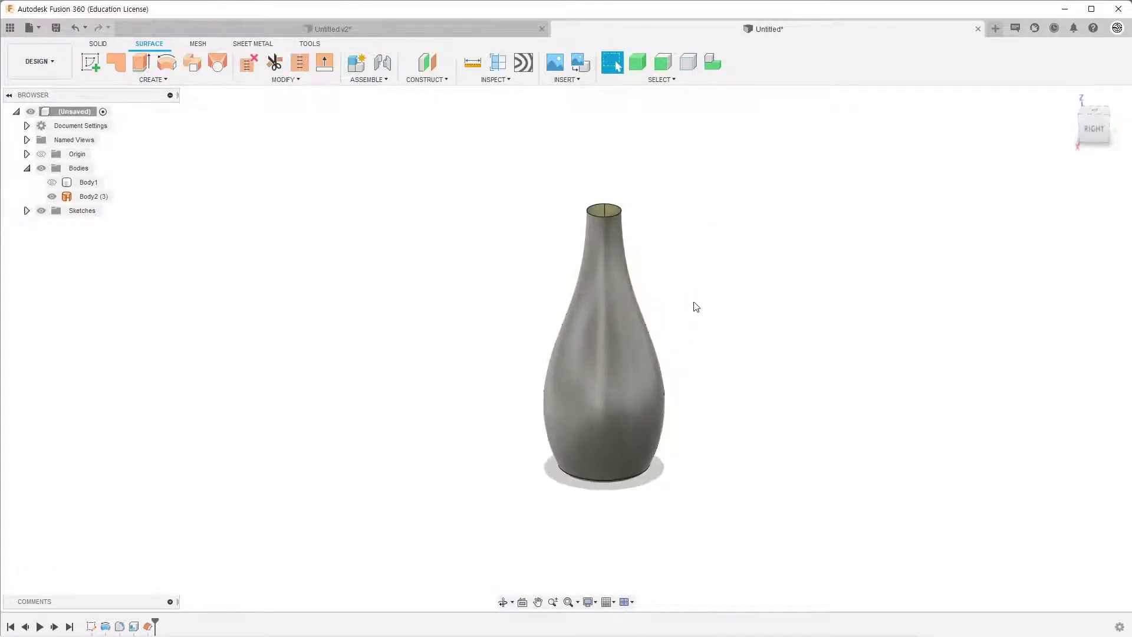
pyautogui.hotkey('ctrl', 'z')
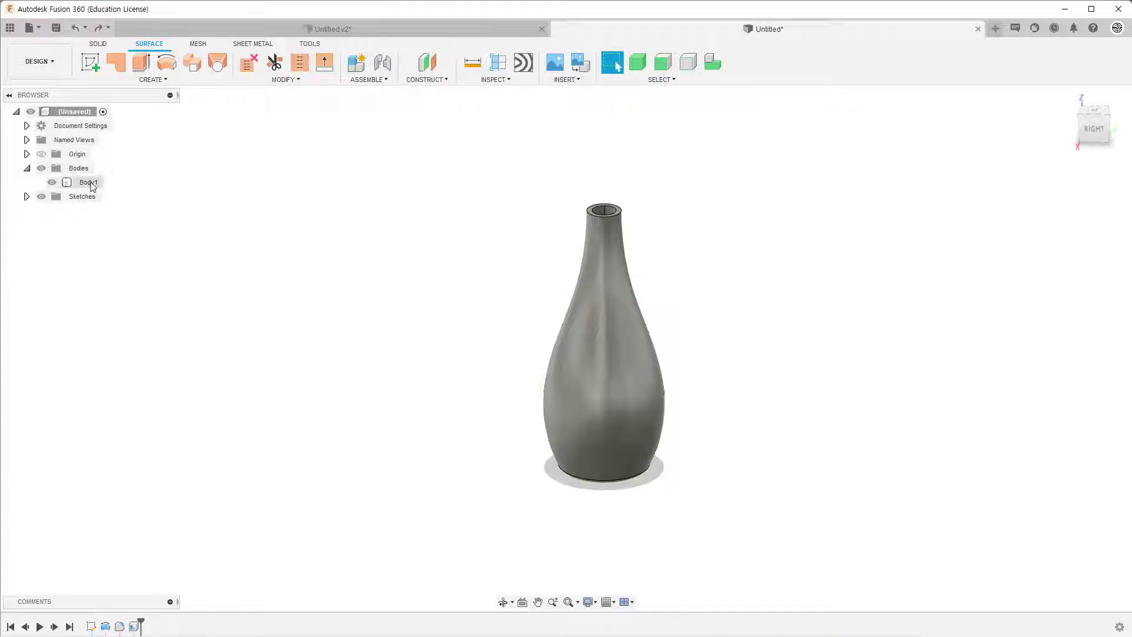
# Step: Recreate the 0 mm offset of the vase face as Body2 (1) and hide Body1
pyautogui.click(163, 80)
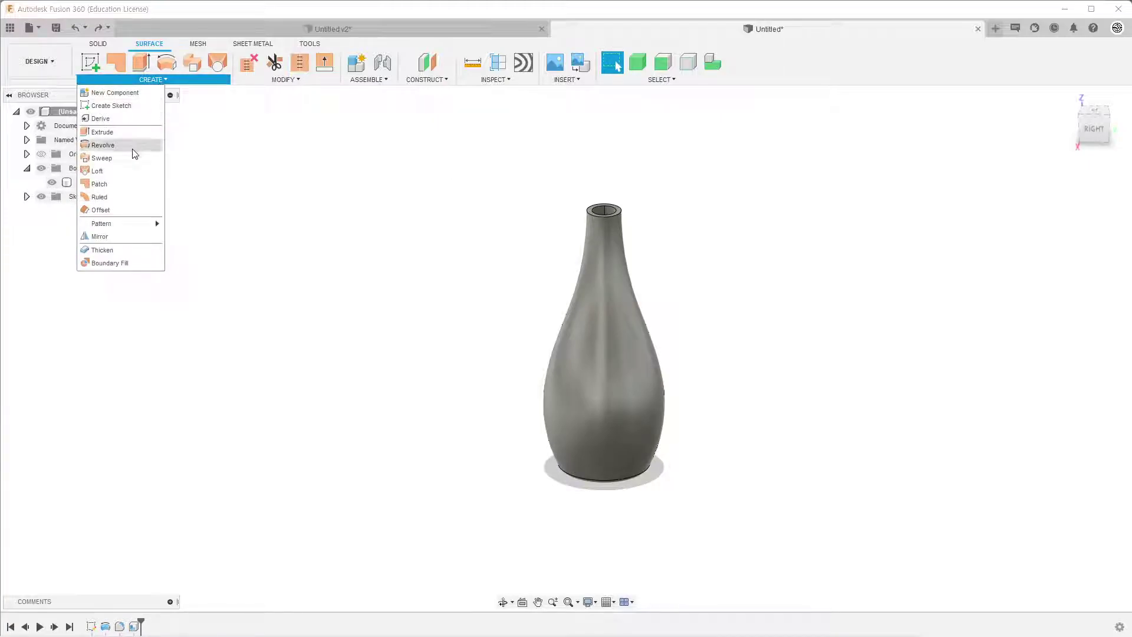
pyautogui.click(111, 213)
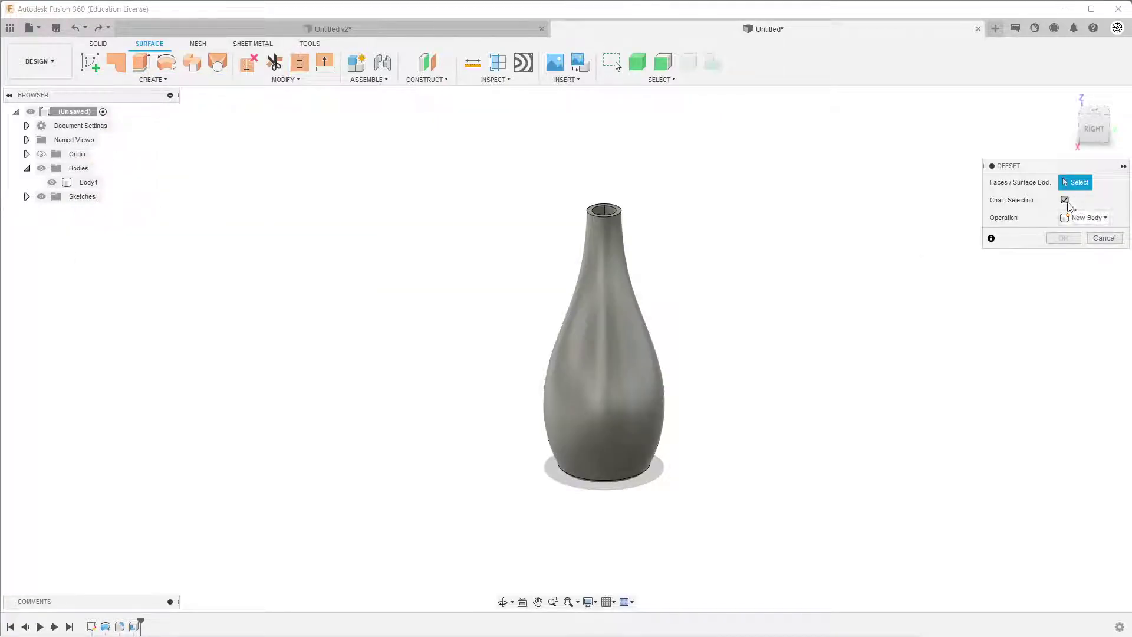
pyautogui.click(592, 348)
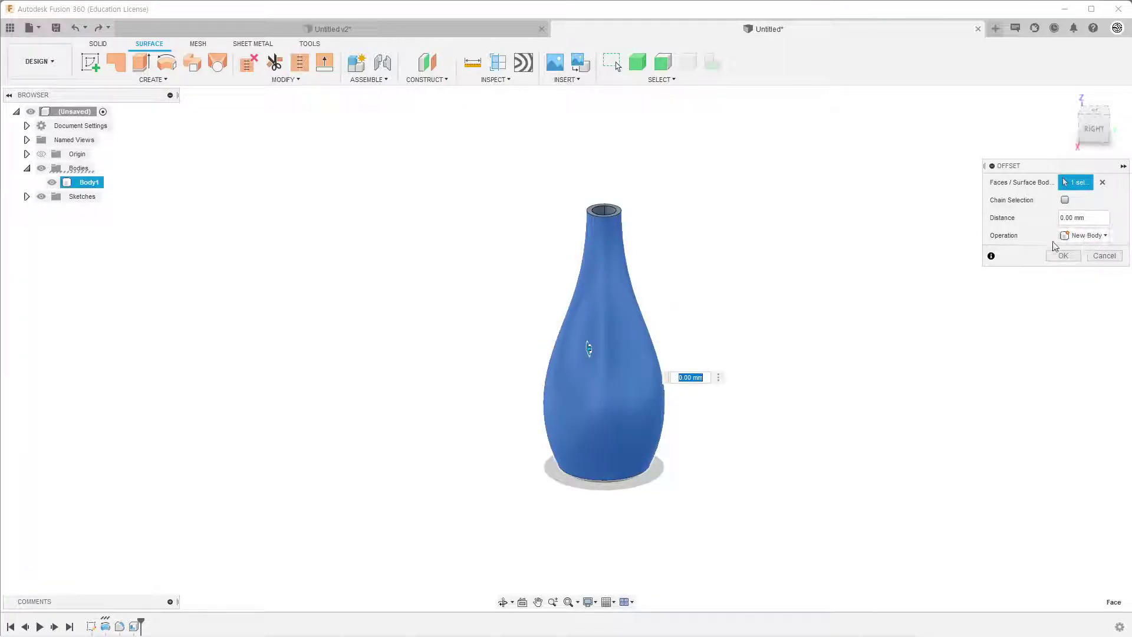
pyautogui.click(1064, 257)
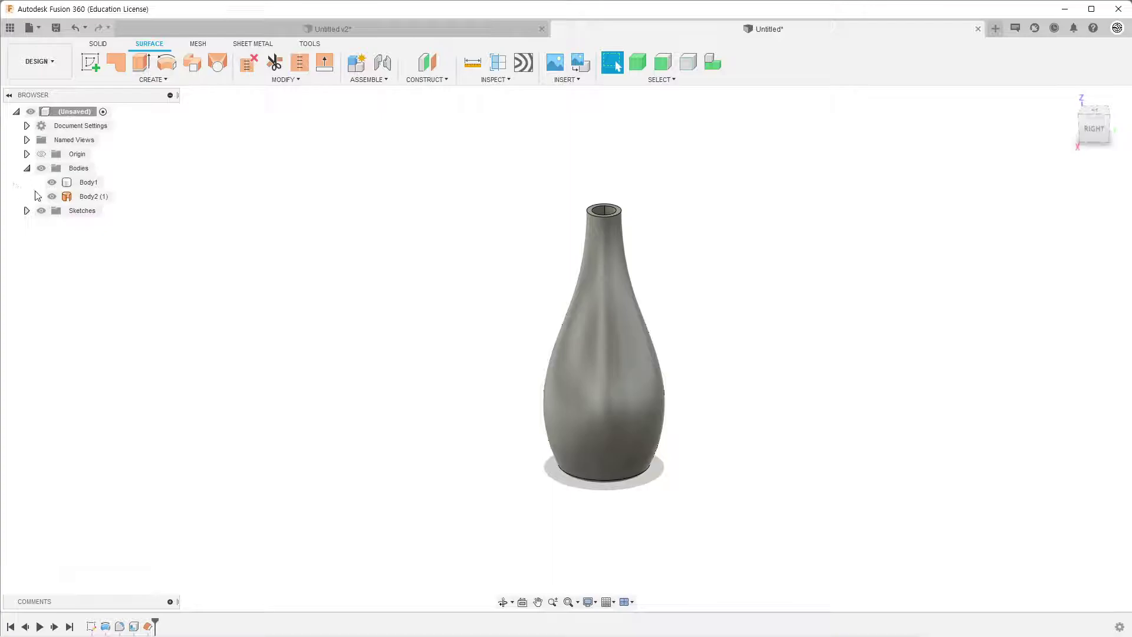
pyautogui.click(52, 182)
# Step: Start a new sketch on the front plane through the vase
pyautogui.moveTo(381, 257)
pyautogui.keyDown('shift'); pyautogui.mouseDown(button='middle')
pyautogui.moveTo(399, 228)
pyautogui.moveTo(392, 198)
pyautogui.moveTo(375, 222)
pyautogui.moveTo(366, 211)
pyautogui.moveTo(370, 223)
pyautogui.mouseUp(button='middle'); pyautogui.keyUp('shift')
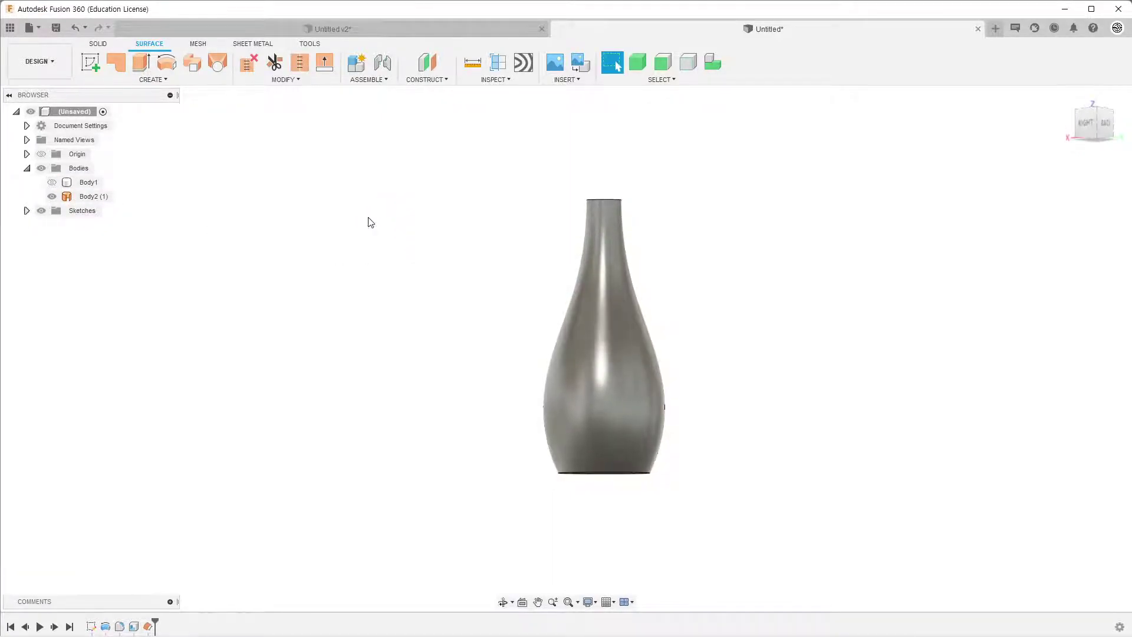
pyautogui.click(90, 62)
pyautogui.click(637, 452)
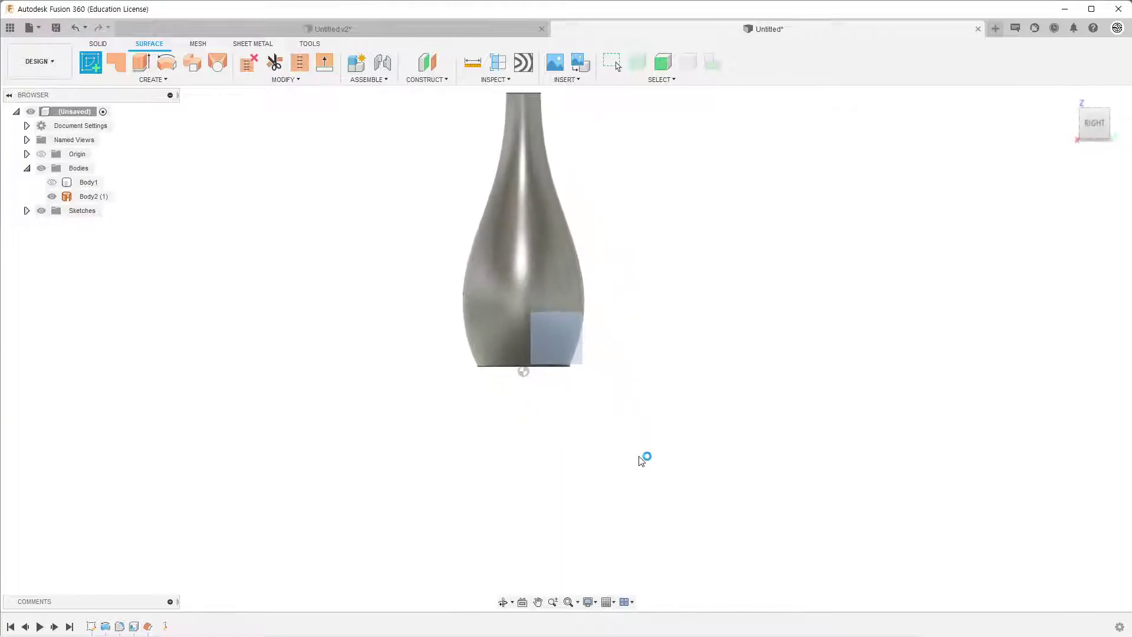
pyautogui.scroll(-2, 663, 413)
pyautogui.scroll(2, 662, 319)
pyautogui.scroll(2, 590, 347)
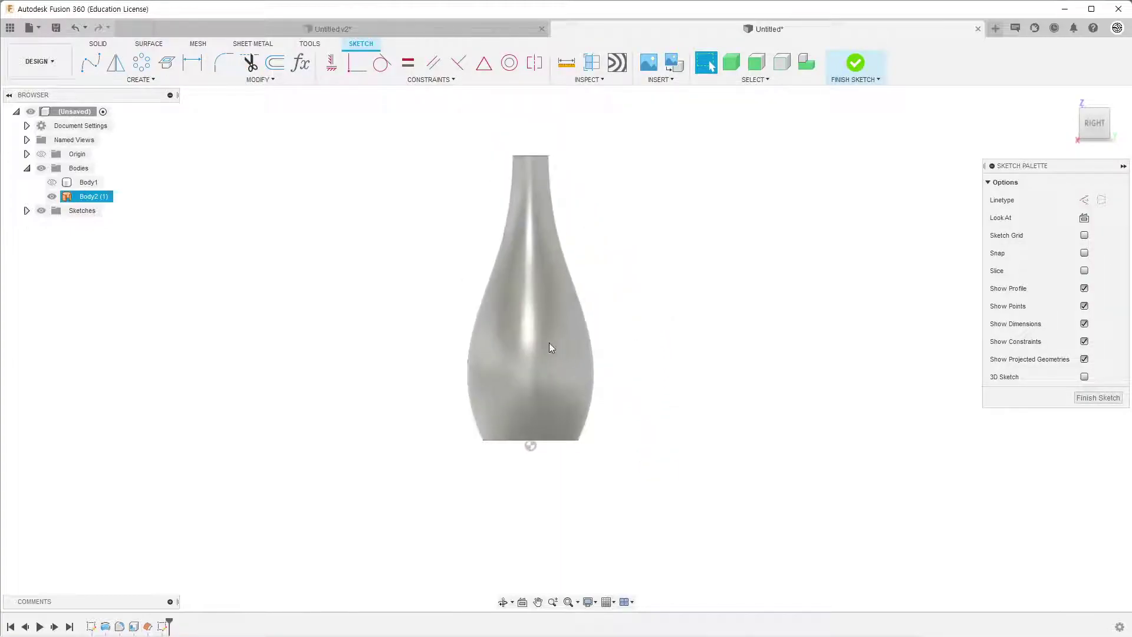
pyautogui.scroll(1, 518, 348)
pyautogui.press('Escape')
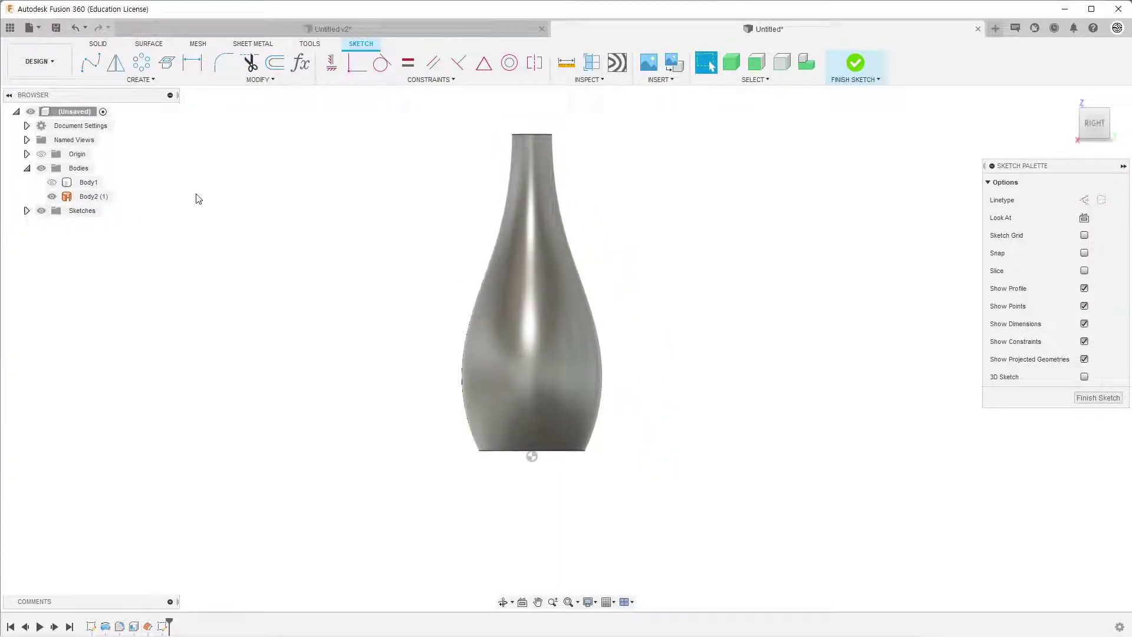
# Step: Draw a base line left from the vase's base centre and a vertical line above the neck
pyautogui.click(532, 457)
pyautogui.click(398, 456)
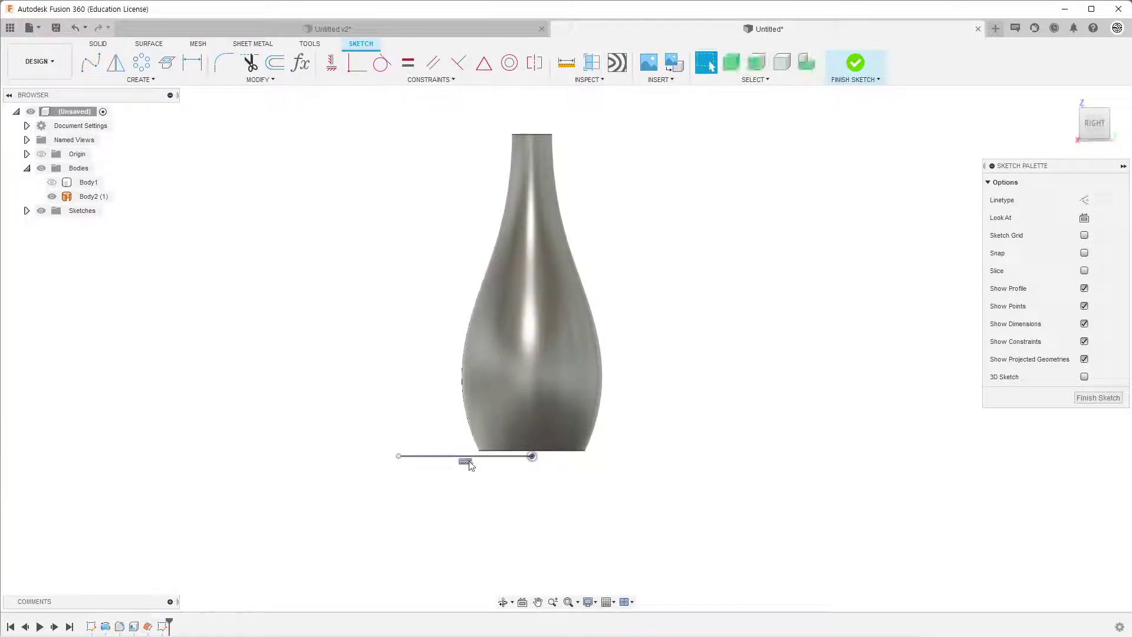
pyautogui.click(532, 456)
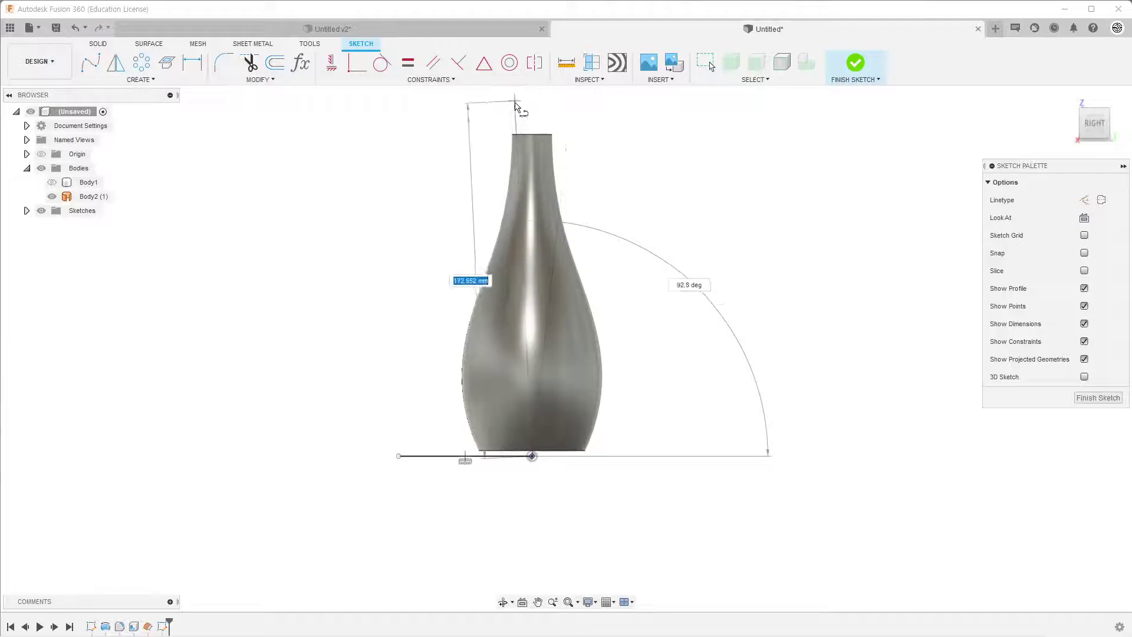
pyautogui.click(531, 117)
pyautogui.press('Escape')
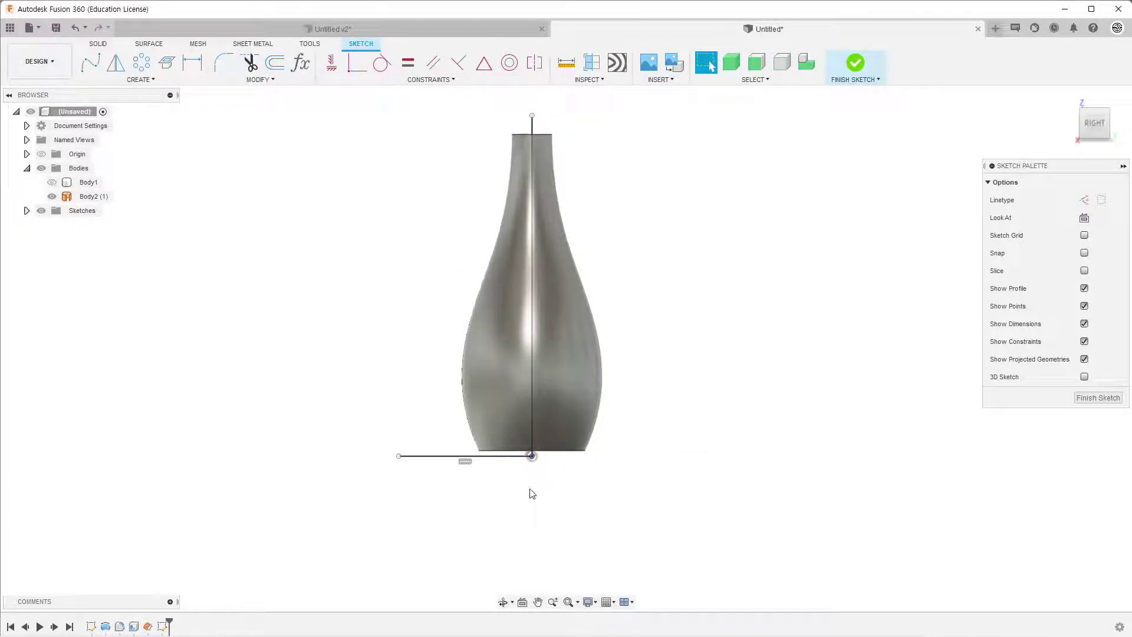
# Step: Dimension the vertical line to 165 mm and the bottom line to 60 mm, then finish the sketch
pyautogui.press('d')
pyautogui.click(533, 126)
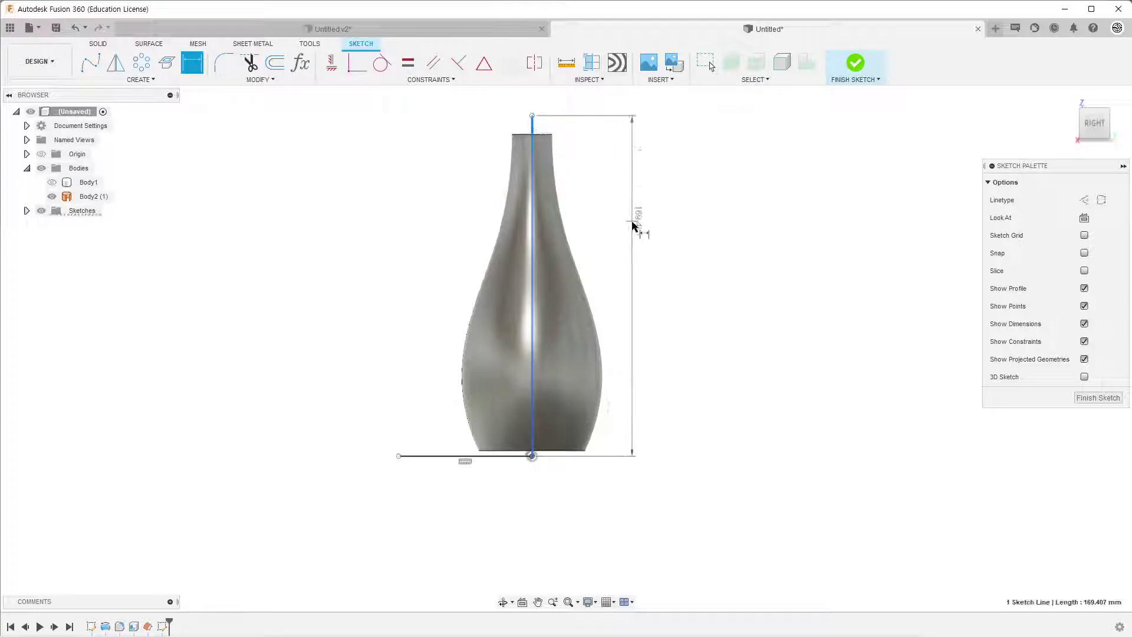
pyautogui.click(634, 230)
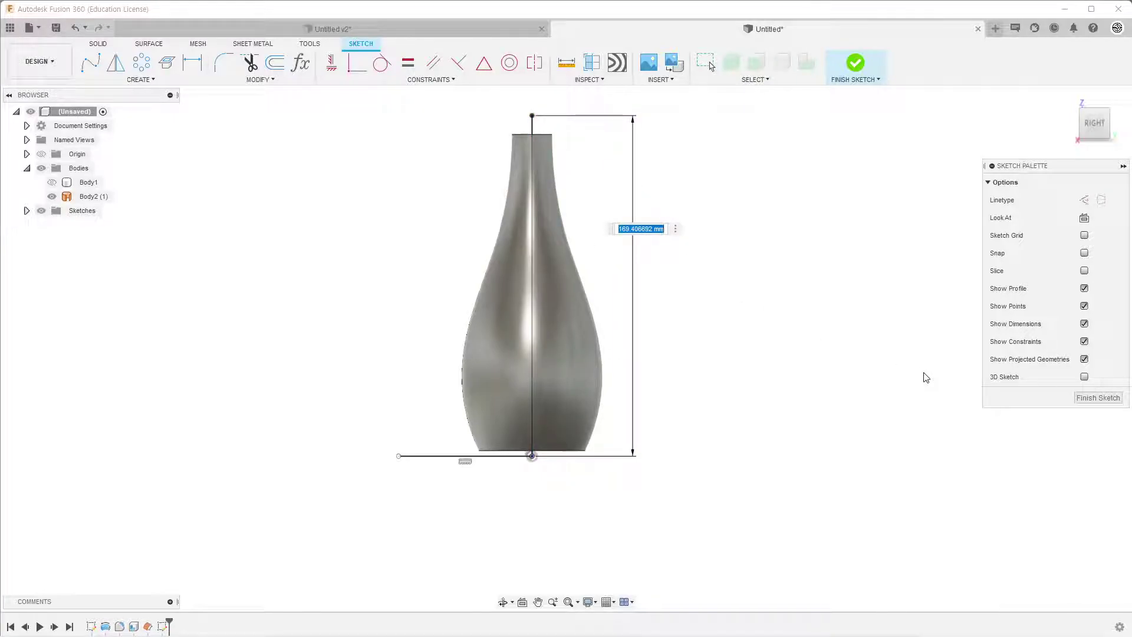
pyautogui.write('18')
pyautogui.press('Return')
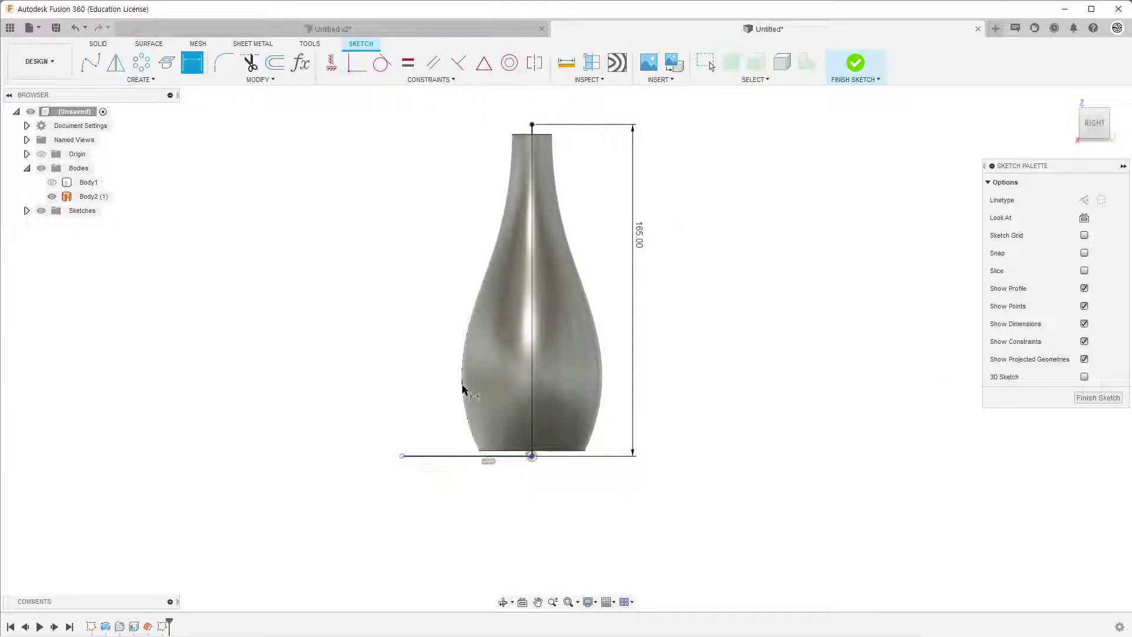
pyautogui.click(445, 457)
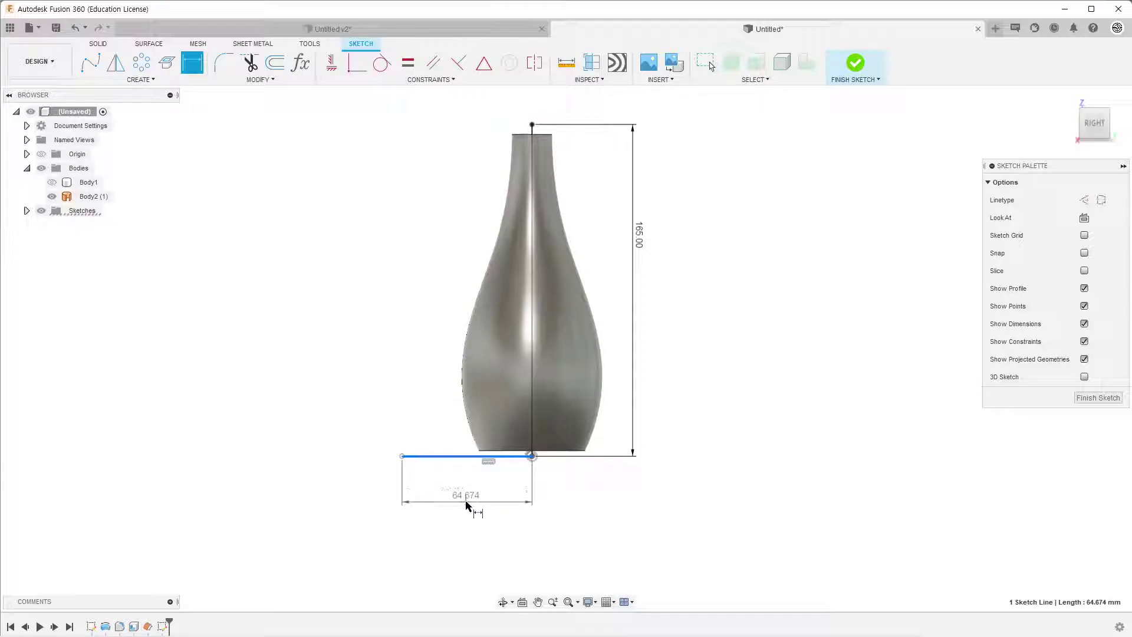
pyautogui.click(463, 498)
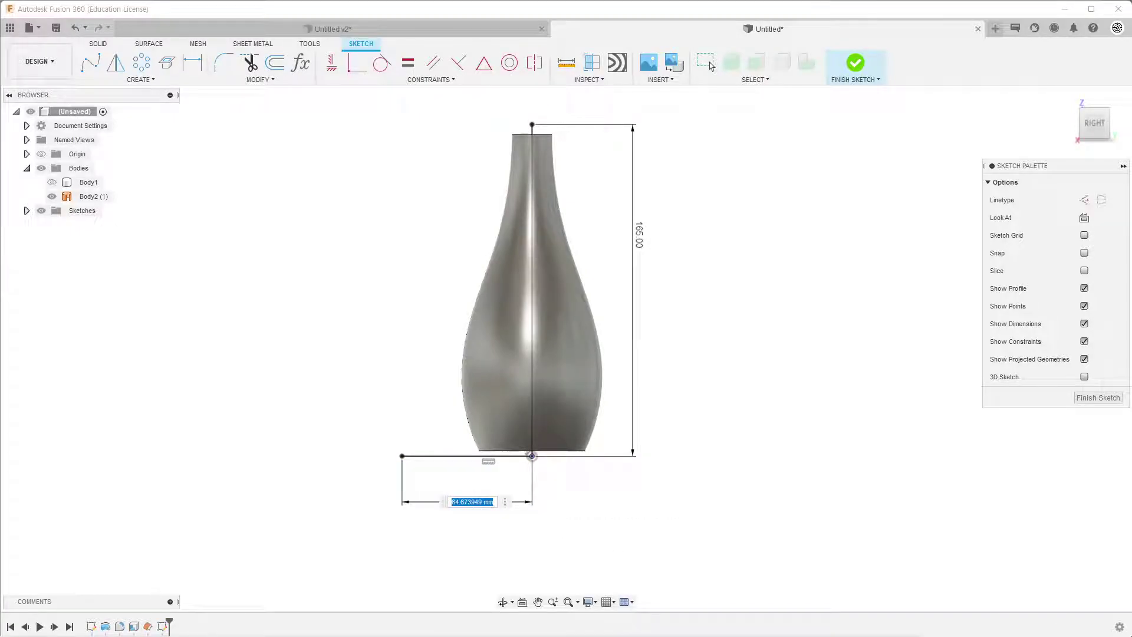
pyautogui.write('60')
pyautogui.press('Return')
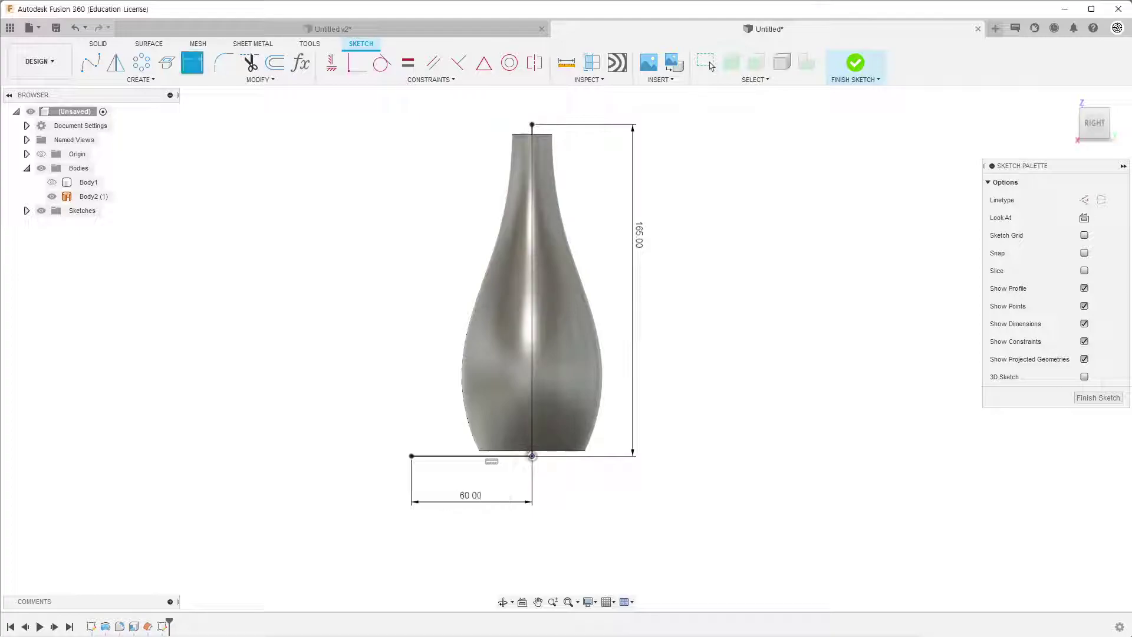
pyautogui.click(853, 63)
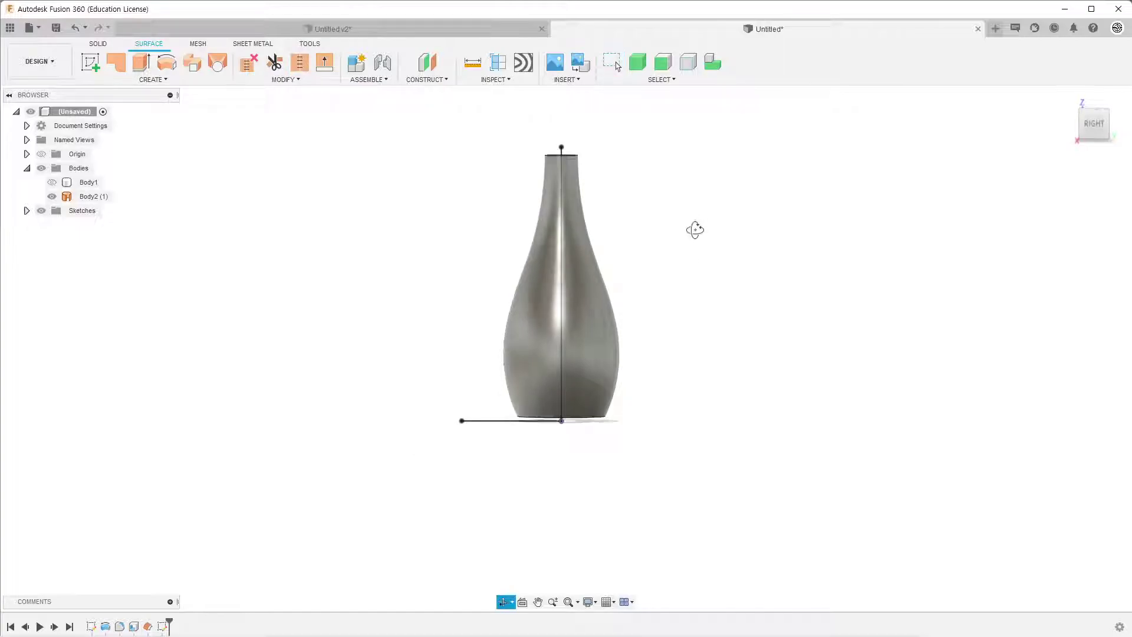
# Step: Sweep the bottom line along the vertical line as a surface with a 360° twist
pyautogui.keyDown('shift'); pyautogui.moveTo(703, 242); pyautogui.dragTo(687, 246, button='middle'); pyautogui.keyUp('shift')
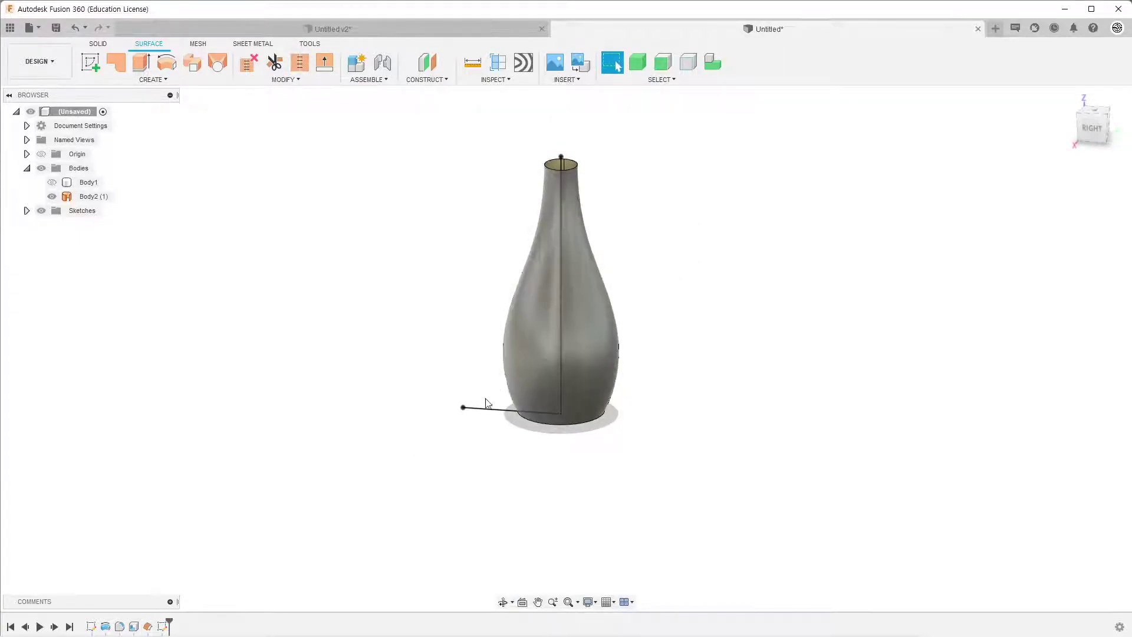
pyautogui.click(161, 80)
pyautogui.moveTo(100, 182)
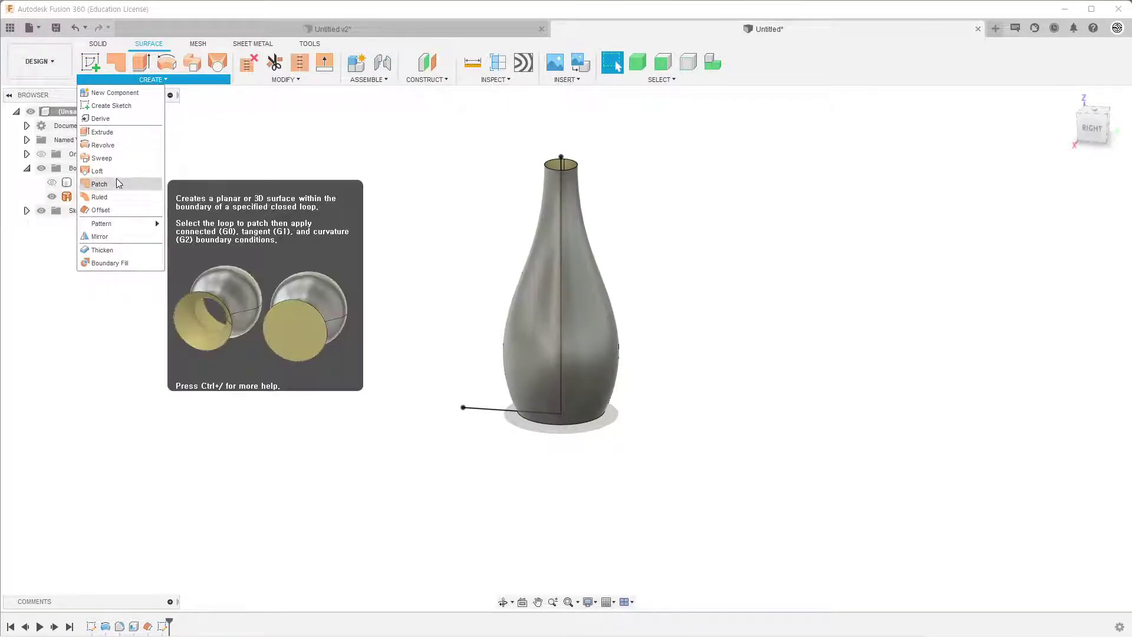
pyautogui.click(111, 158)
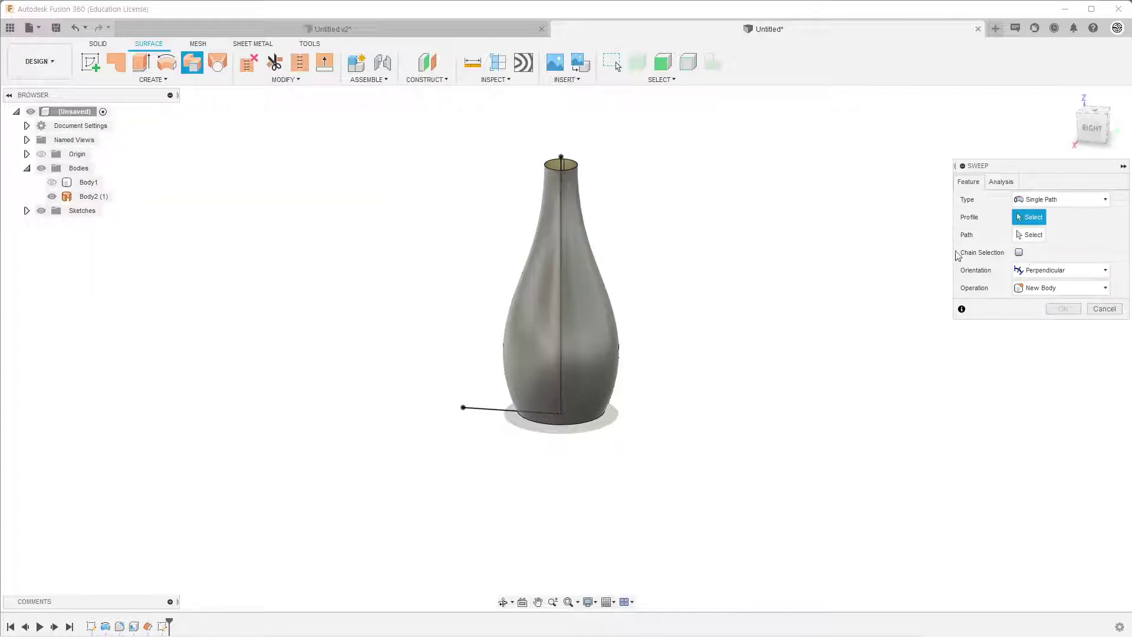
pyautogui.click(484, 410)
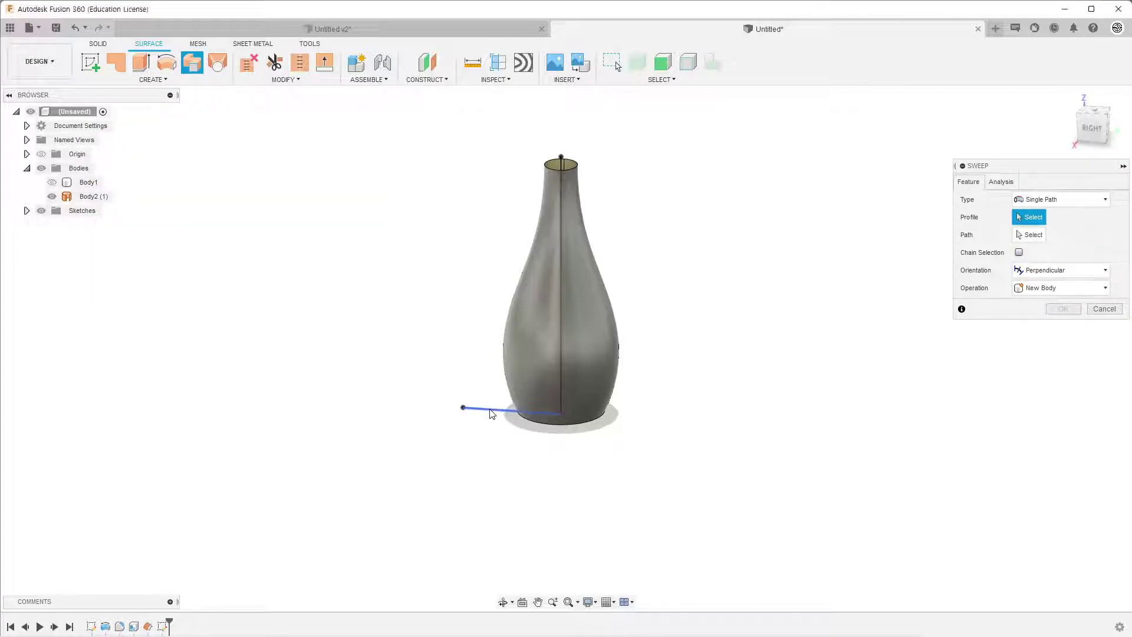
pyautogui.click(1031, 235)
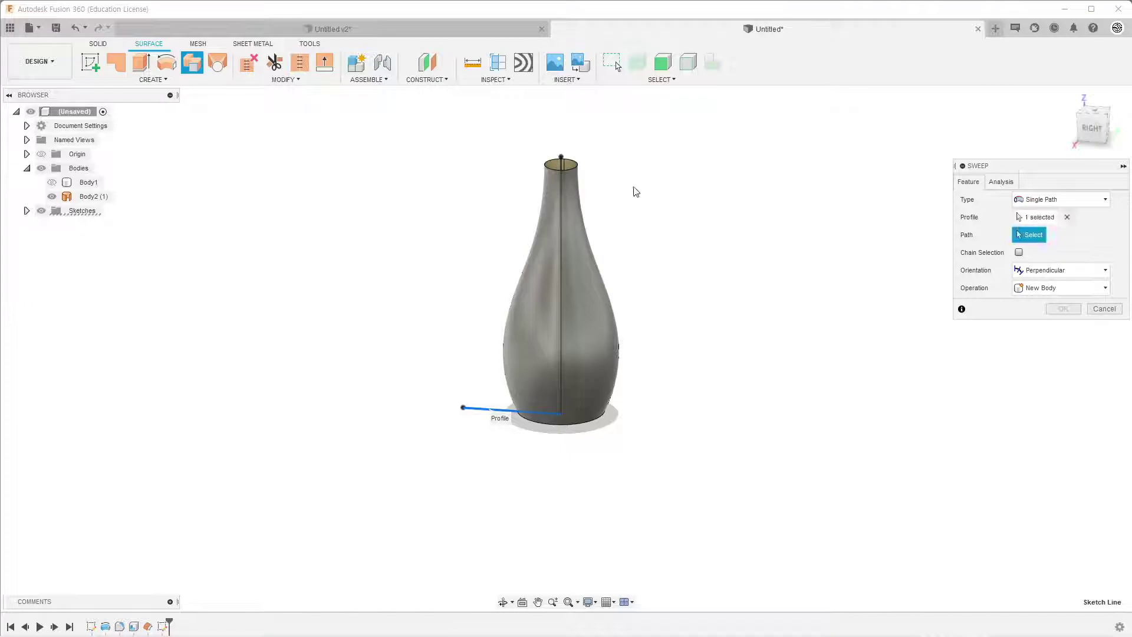
pyautogui.click(560, 208)
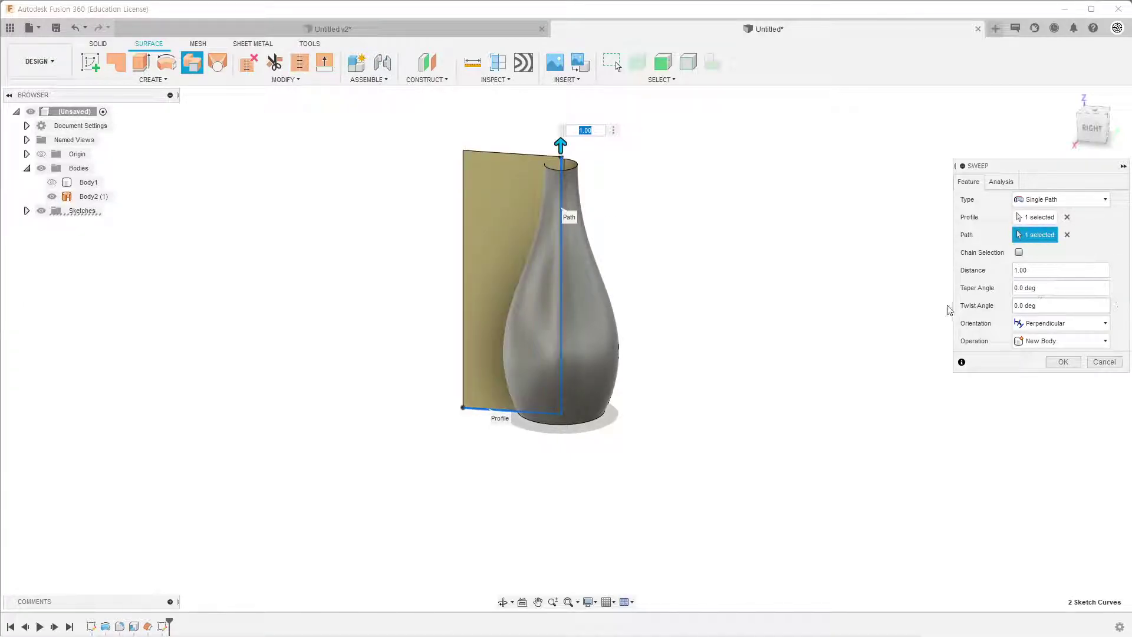
pyautogui.moveTo(1045, 304); pyautogui.dragTo(1011, 308)
pyautogui.write('360')
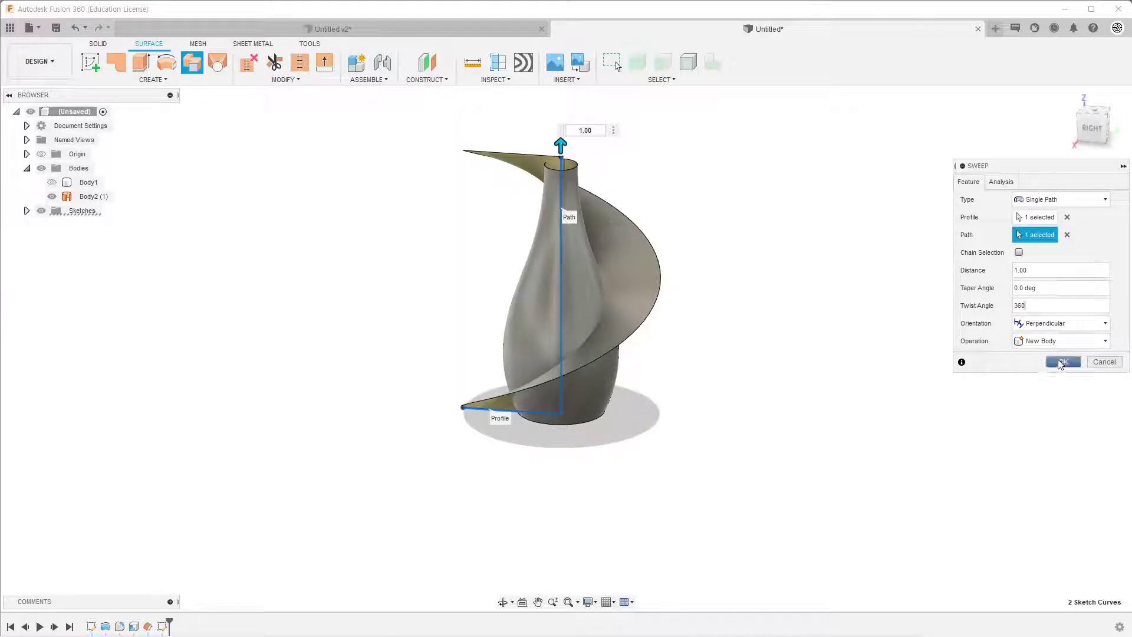
pyautogui.click(1060, 364)
pyautogui.keyDown('shift'); pyautogui.moveTo(759, 356); pyautogui.dragTo(788, 337, button='middle'); pyautogui.keyUp('shift')
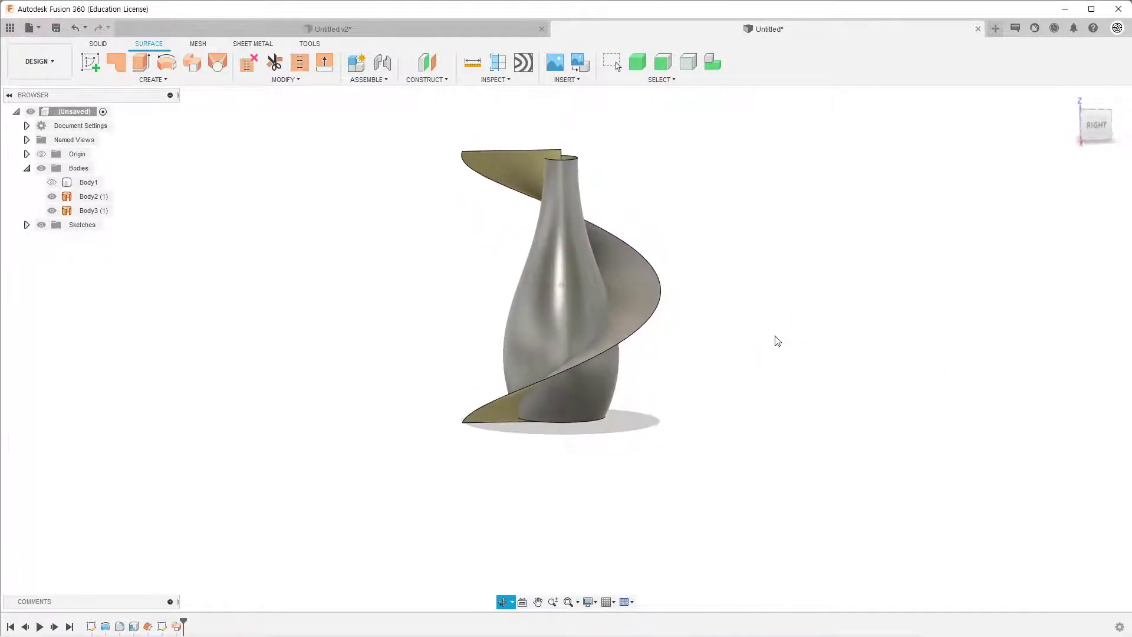
# Step: View the model from the right and select the swept surface, vase body and Body1
pyautogui.click(1096, 123)
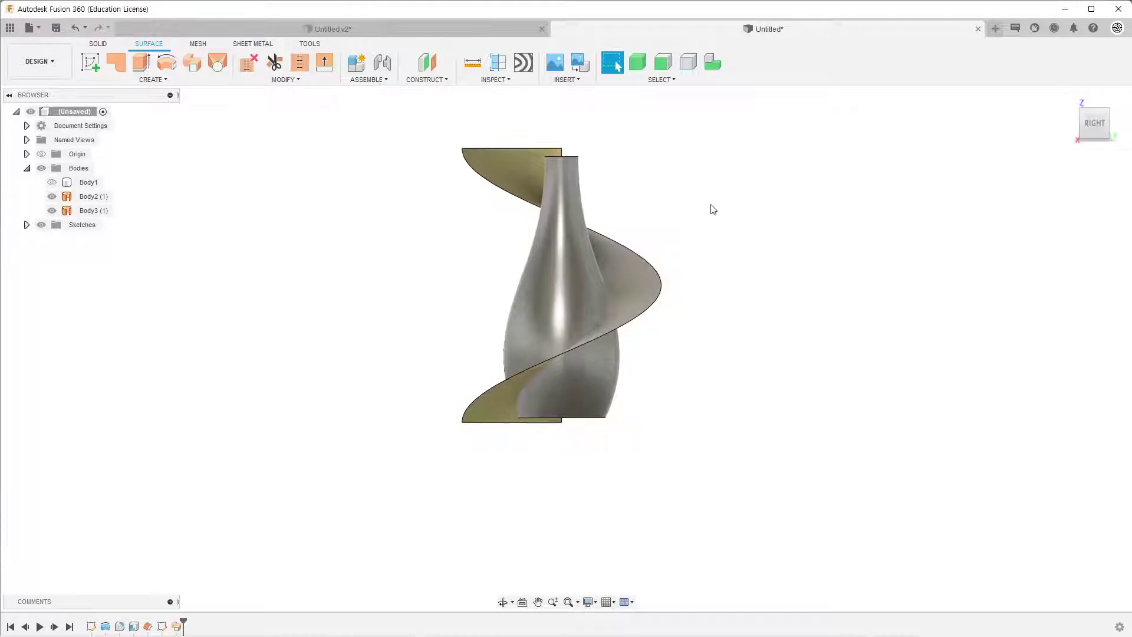
pyautogui.scroll(2, 713, 207)
pyautogui.click(485, 177)
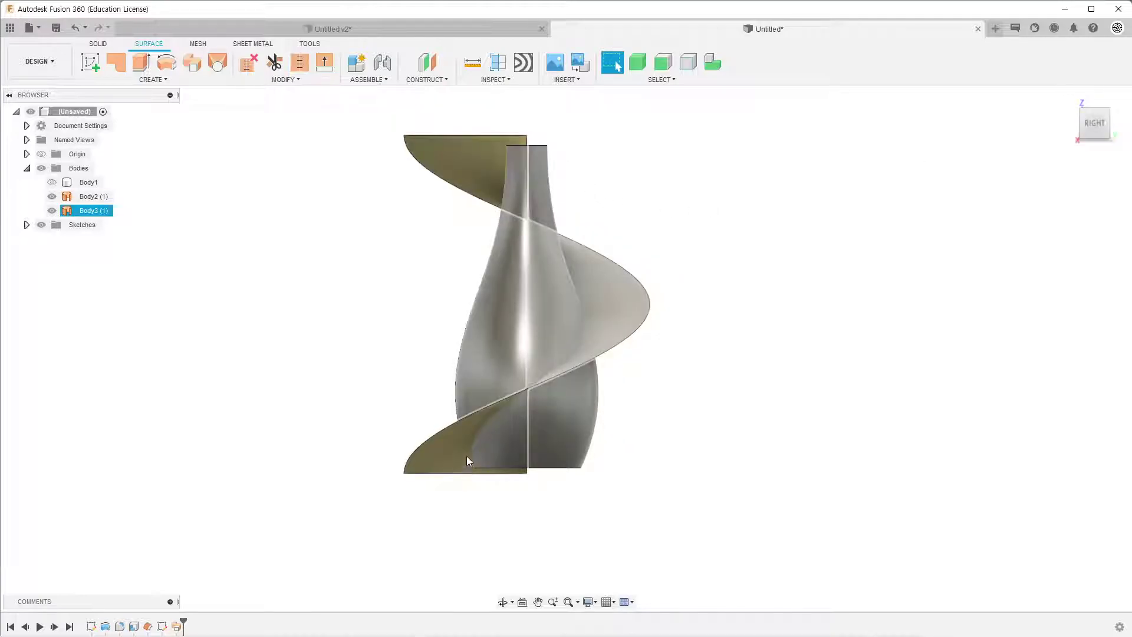
pyautogui.click(496, 457)
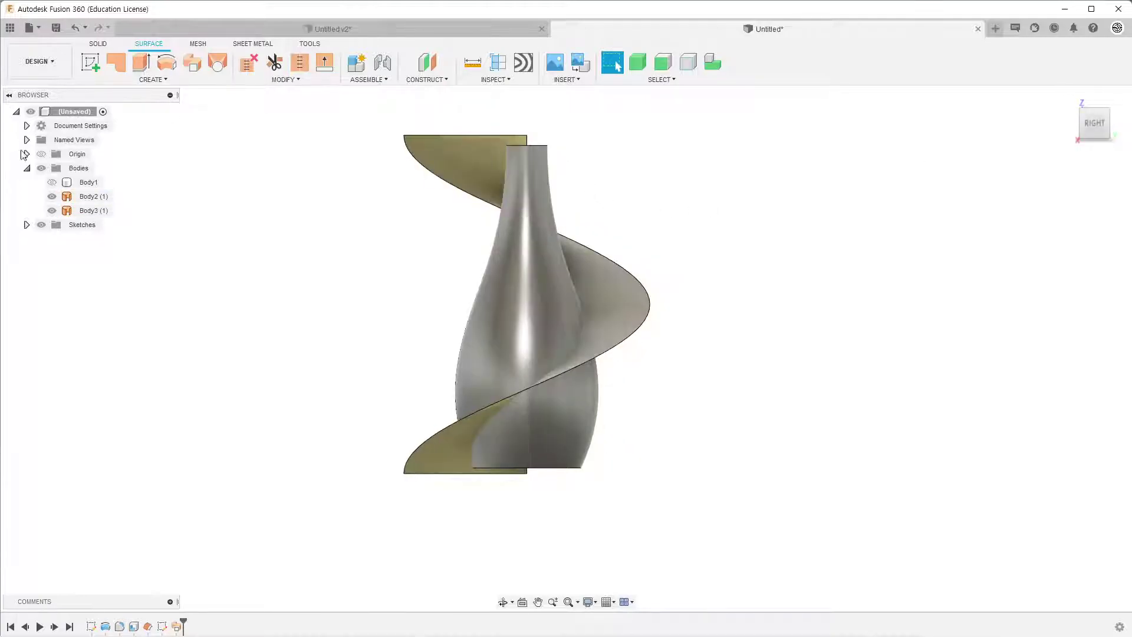
pyautogui.click(89, 184)
pyautogui.rightClick(90, 189)
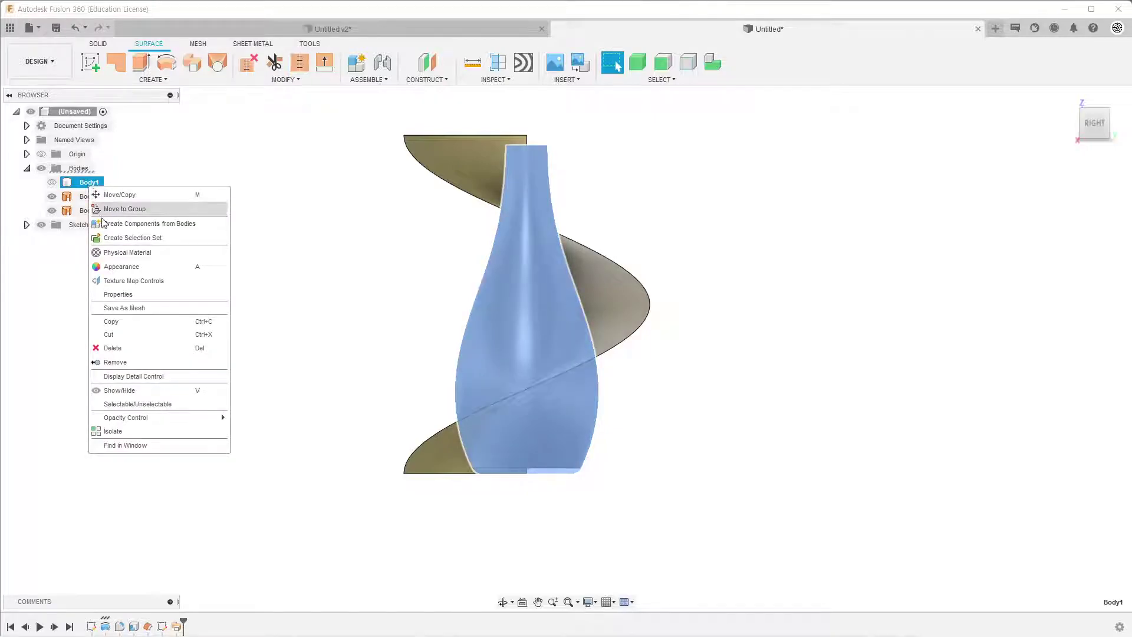
pyautogui.click(278, 189)
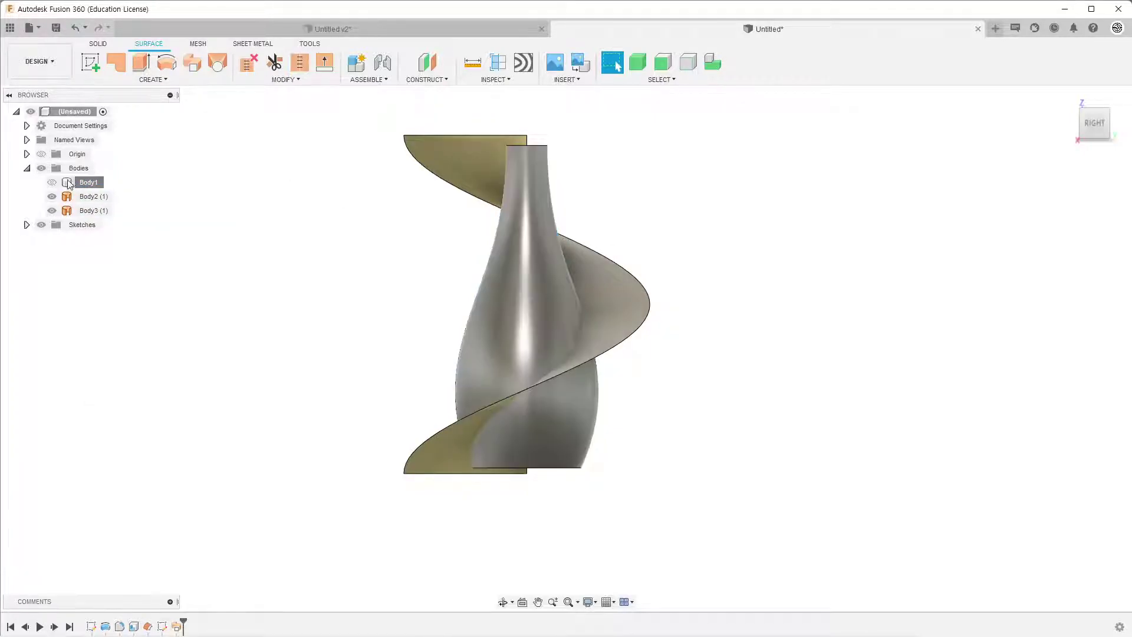
# Step: Make Body1 visible again, expand Sketches and bring up Sketch1's context menu
pyautogui.click(52, 183)
pyautogui.rightClick(89, 183)
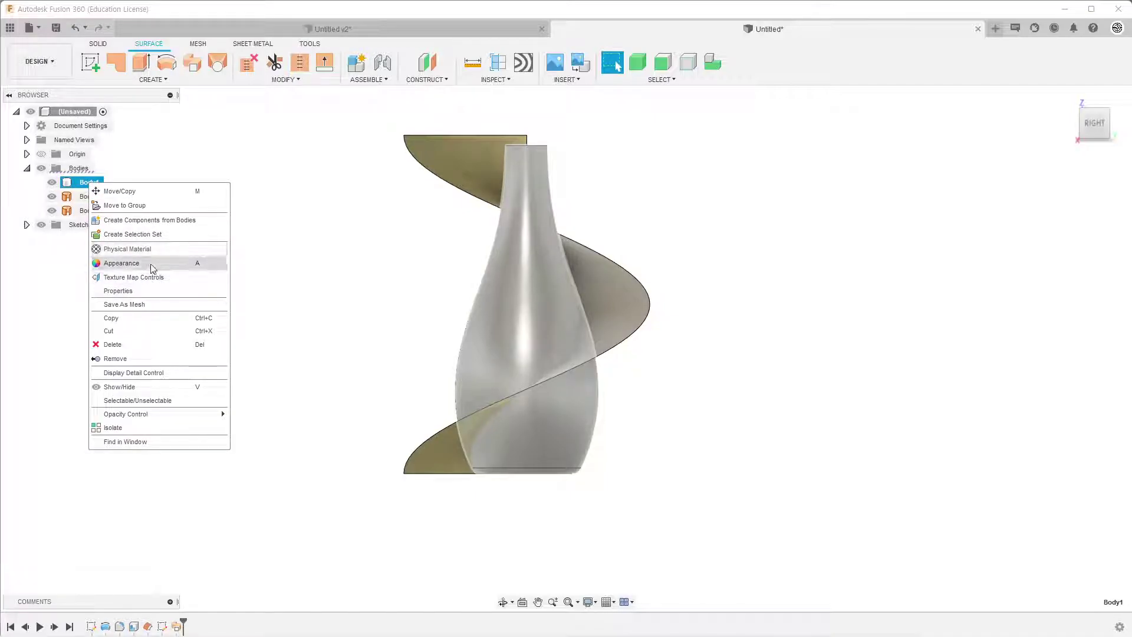
pyautogui.click(314, 329)
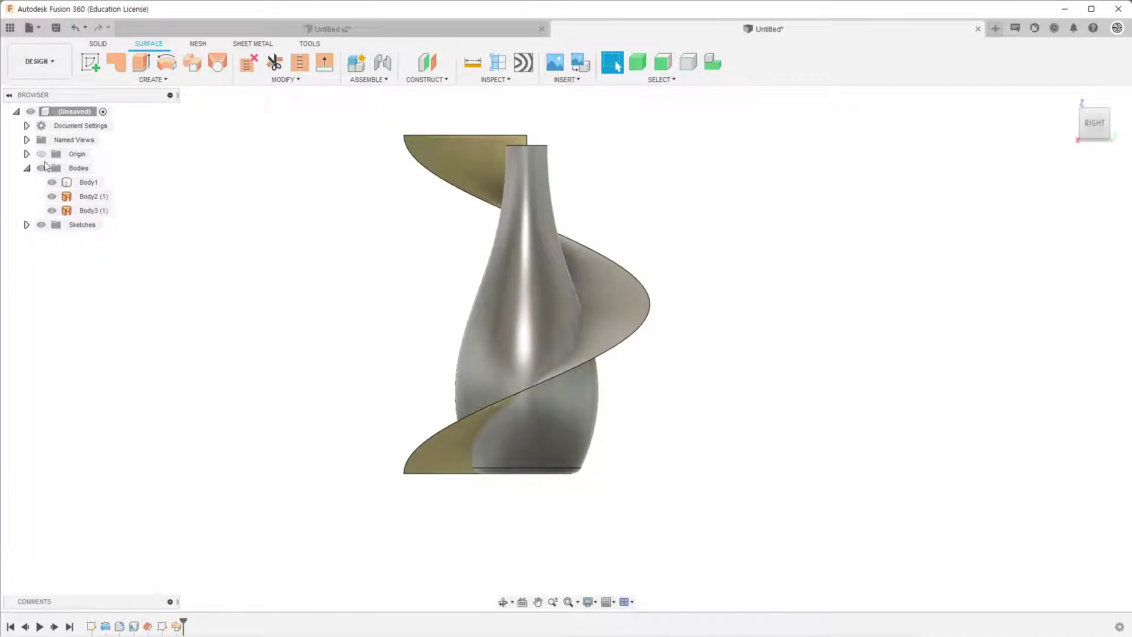
pyautogui.click(27, 225)
pyautogui.click(90, 239)
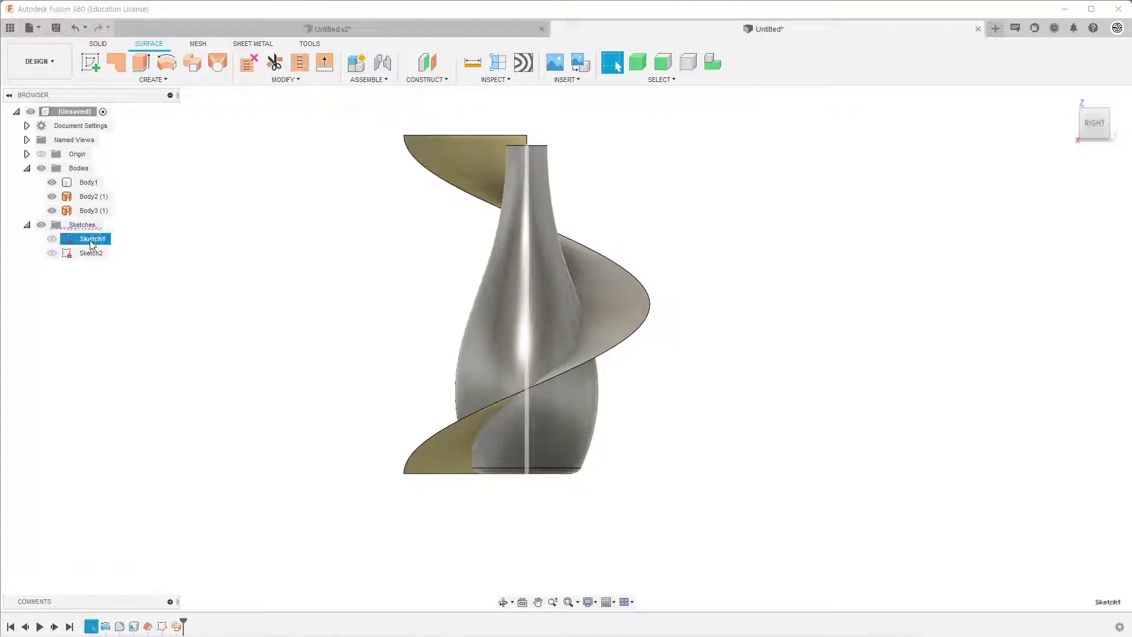
pyautogui.rightClick(91, 240)
# Step: Edit Sketch1 and draw horizontal lines near the vase's base and neck
pyautogui.click(121, 279)
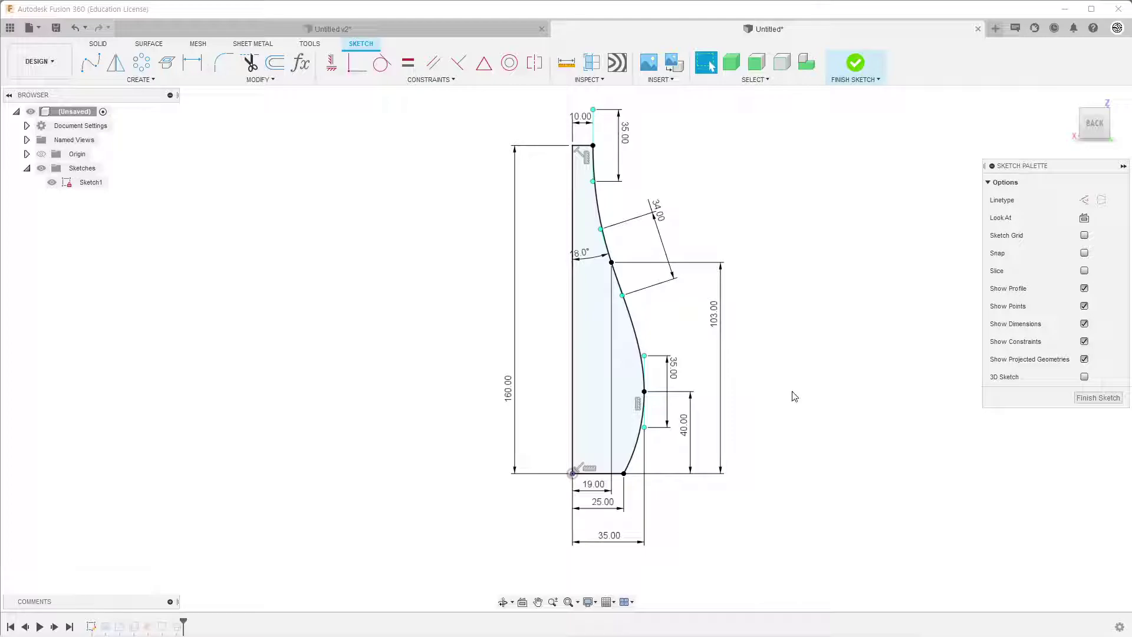
pyautogui.click(546, 452)
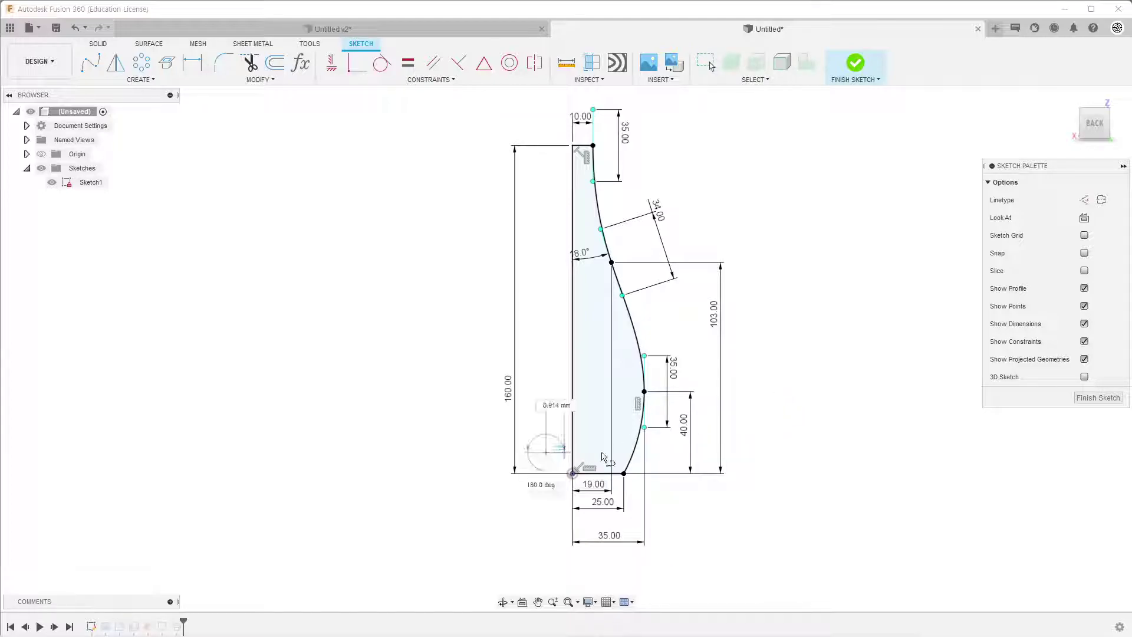
pyautogui.click(661, 452)
pyautogui.press('Escape')
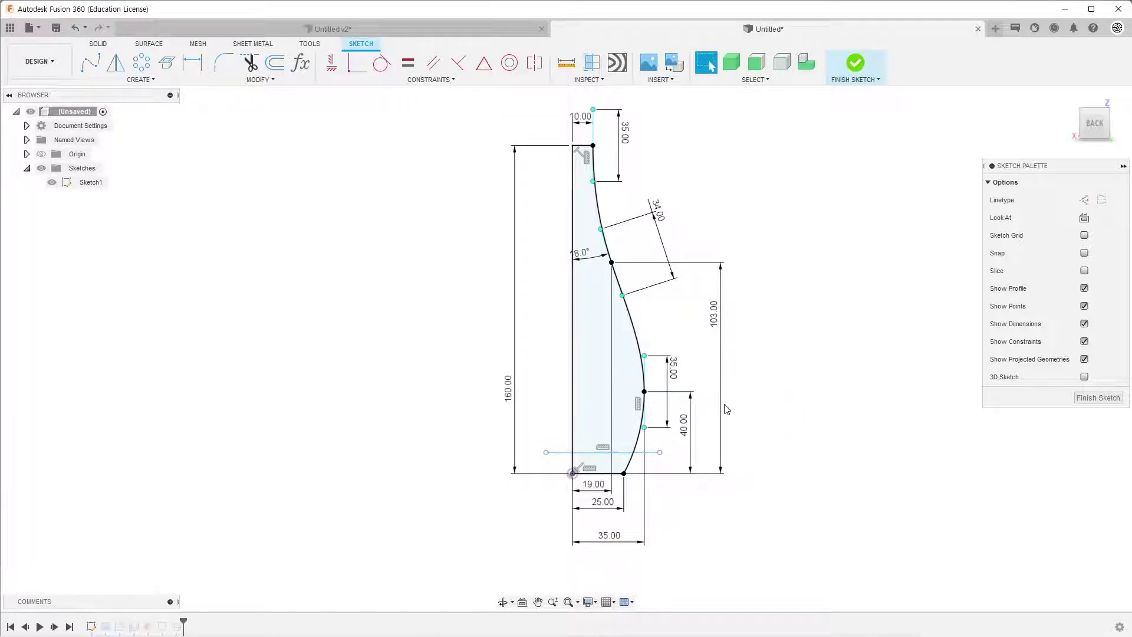
pyautogui.press('l')
pyautogui.click(549, 191)
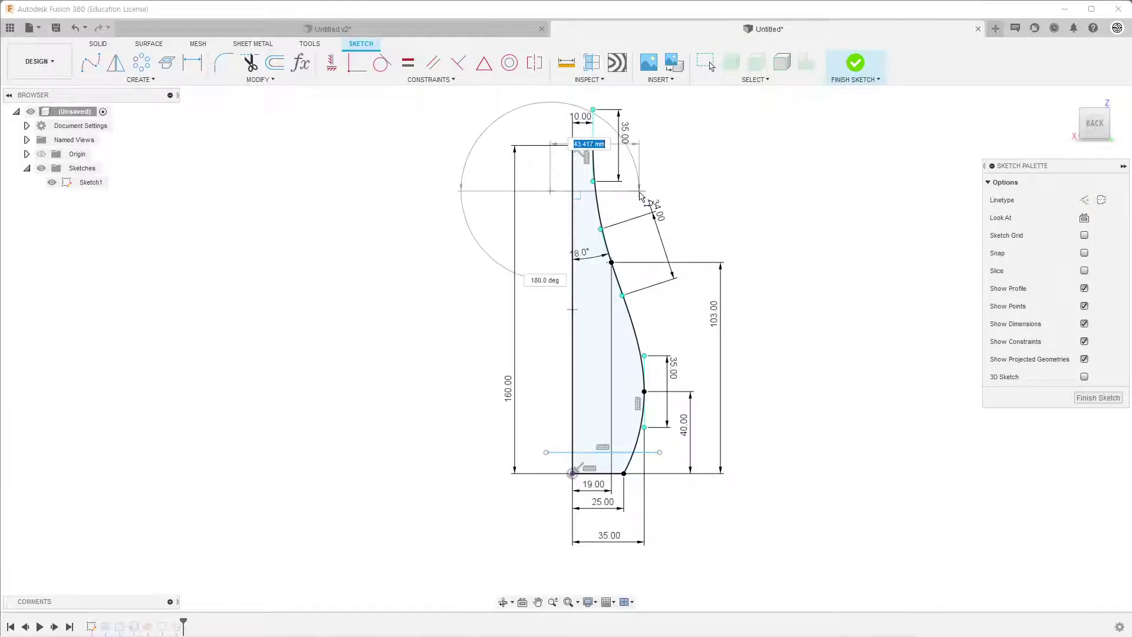
pyautogui.click(640, 192)
pyautogui.press('Escape')
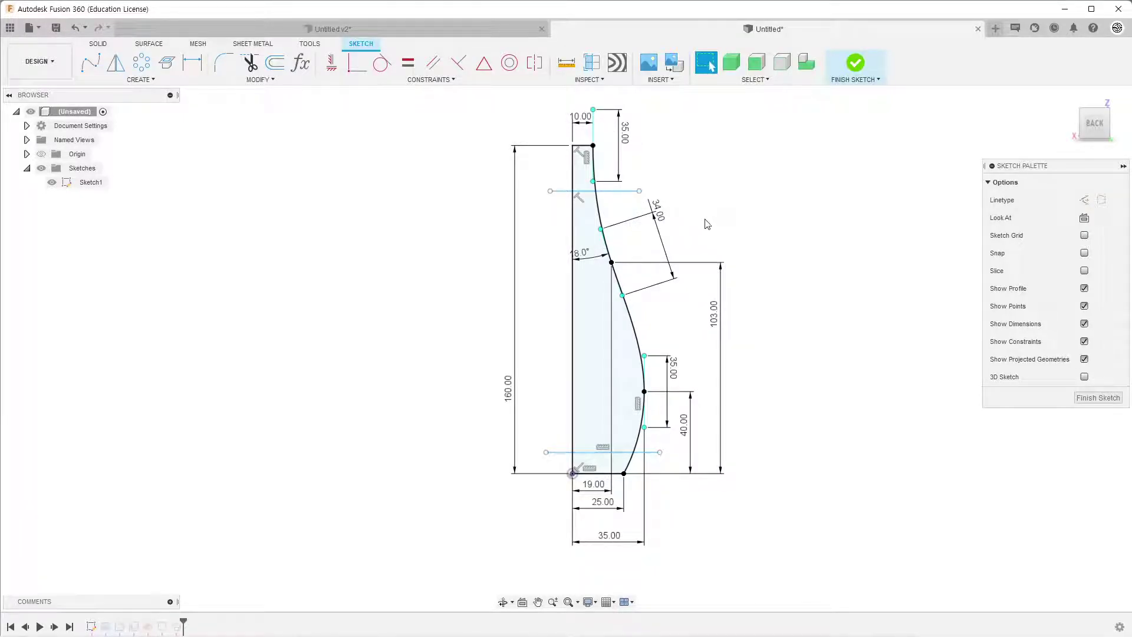
# Step: Dimension the upper line 12 mm below the top and the lower line 8 mm above the base, then finish
pyautogui.press('d')
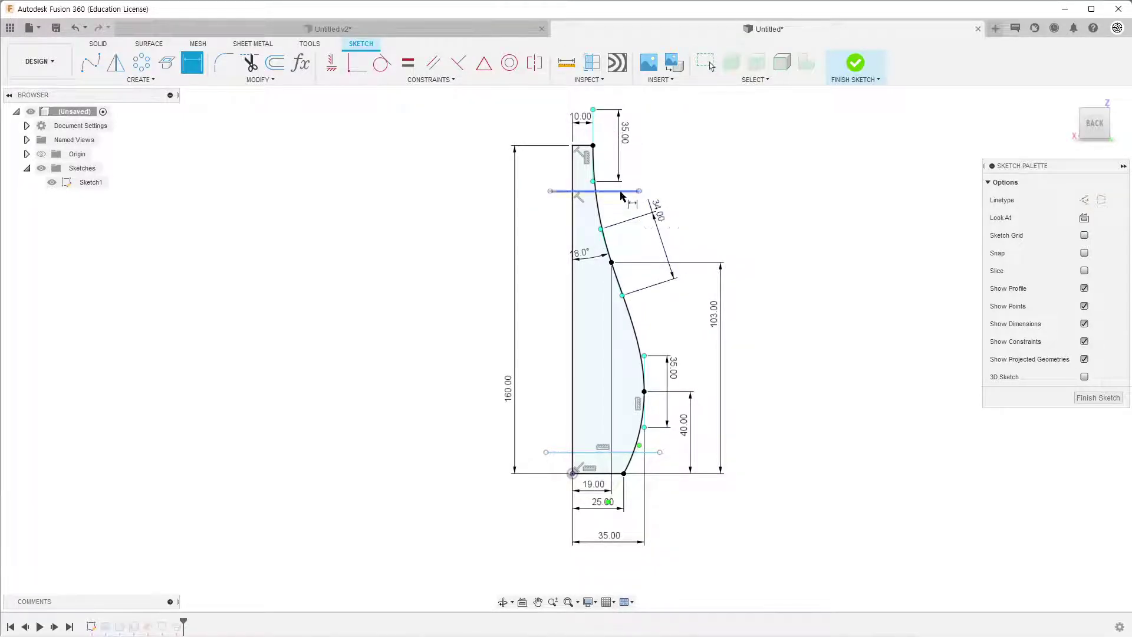
pyautogui.click(626, 191)
pyautogui.click(591, 146)
pyautogui.click(707, 173)
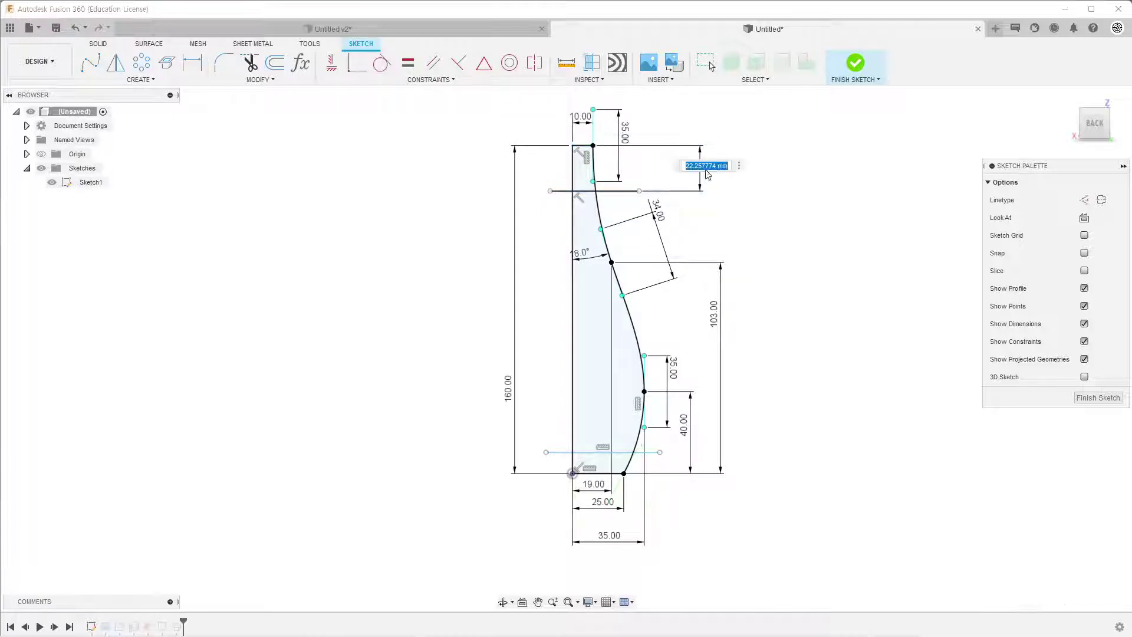
pyautogui.write('12')
pyautogui.press('Return')
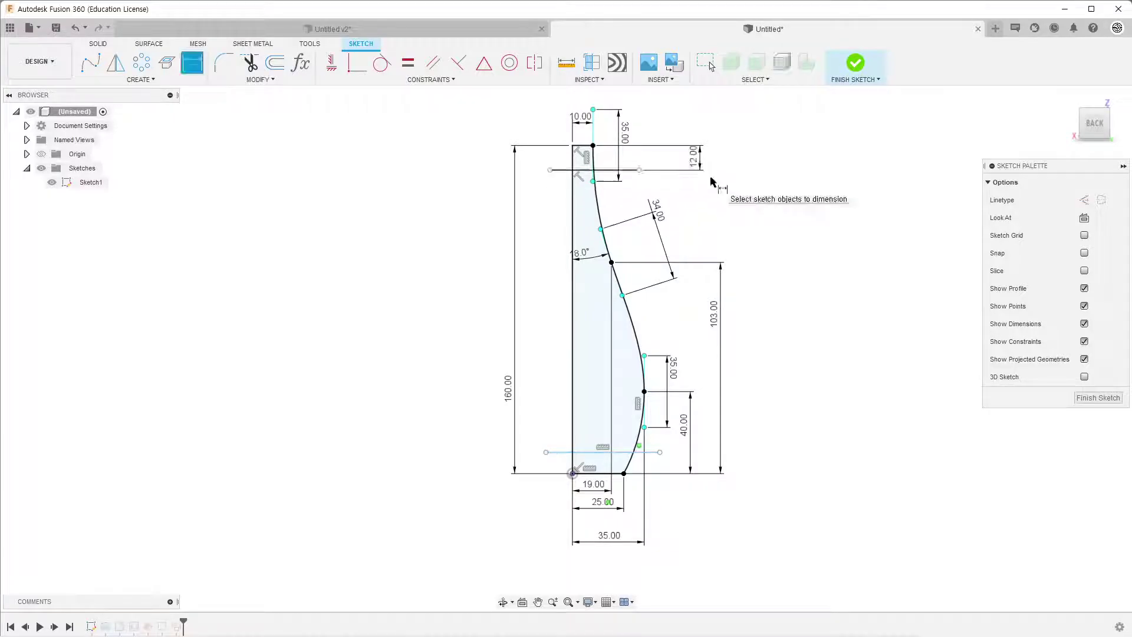
pyautogui.click(605, 452)
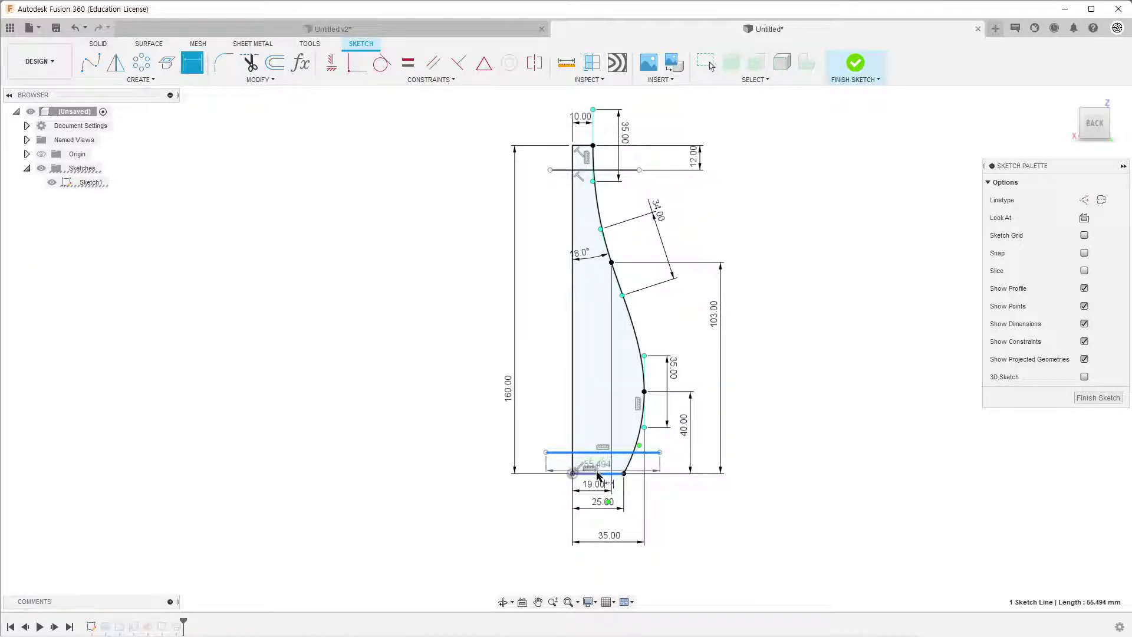
pyautogui.click(600, 472)
pyautogui.click(678, 463)
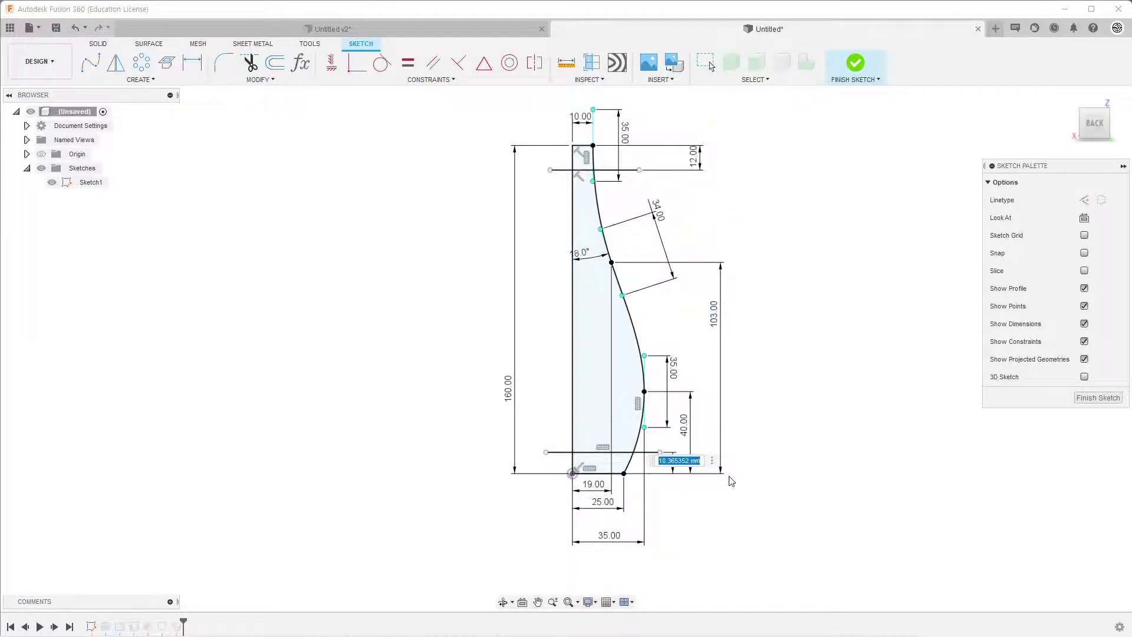
pyautogui.write('8')
pyautogui.press('Return')
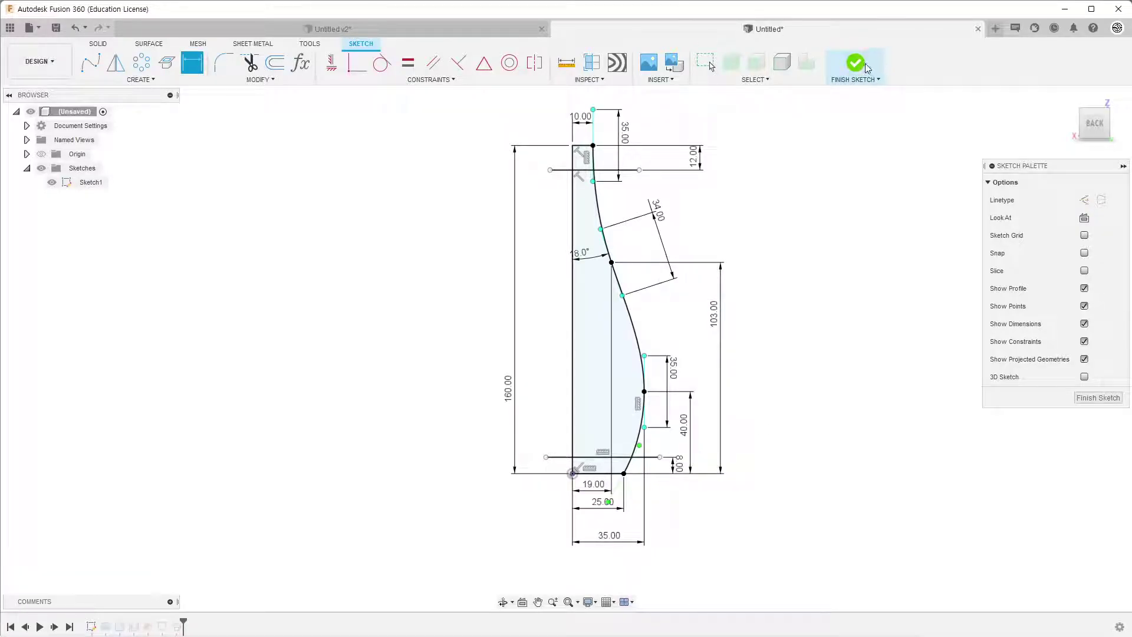
pyautogui.click(857, 64)
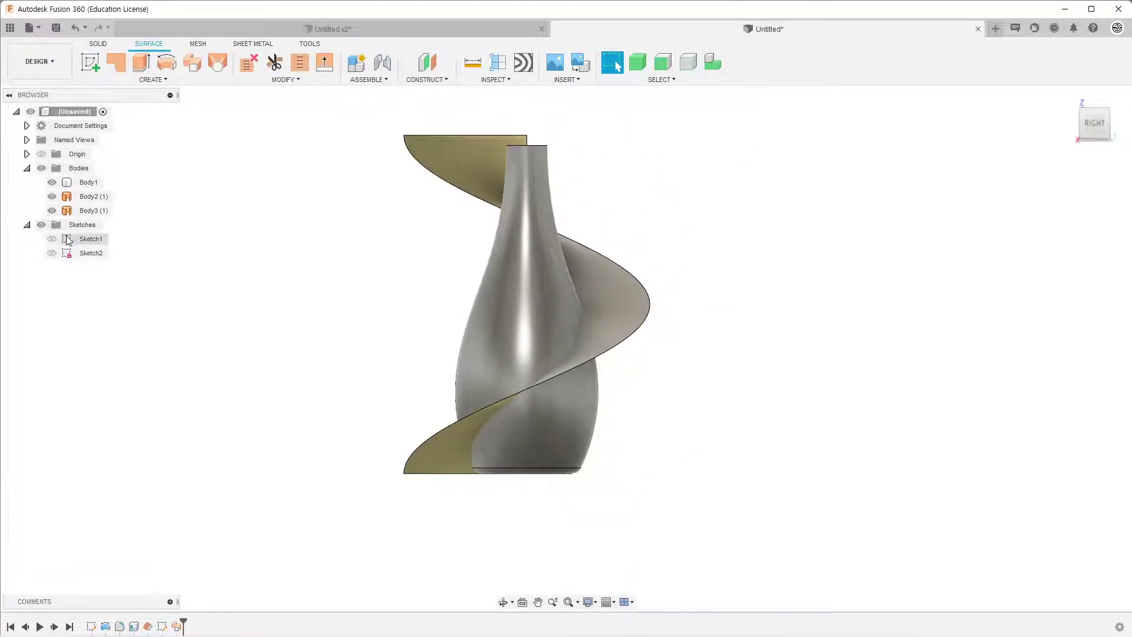
# Step: Show Sketch1, hide Body1, and split the vase body at the upper and lower sketch lines
pyautogui.click(52, 239)
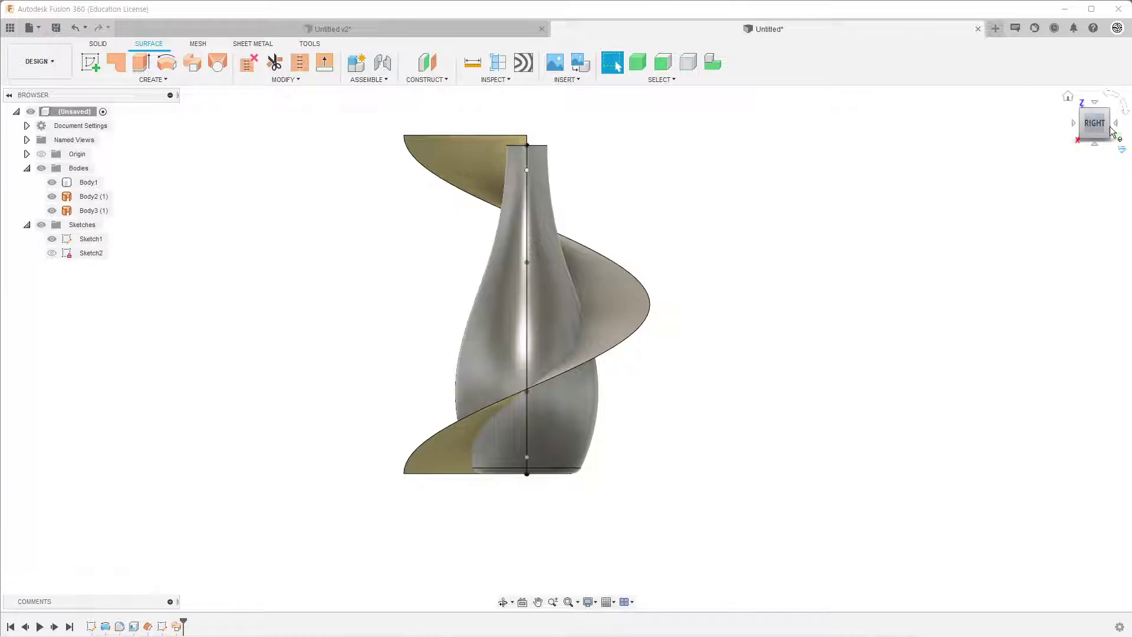
pyautogui.click(1115, 123)
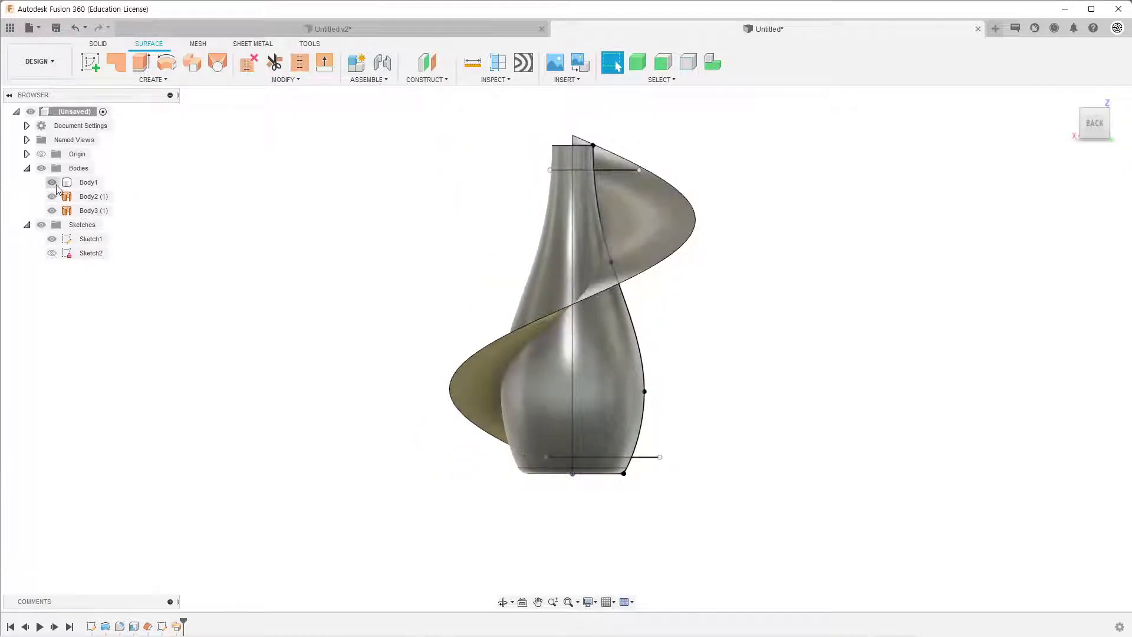
pyautogui.click(52, 182)
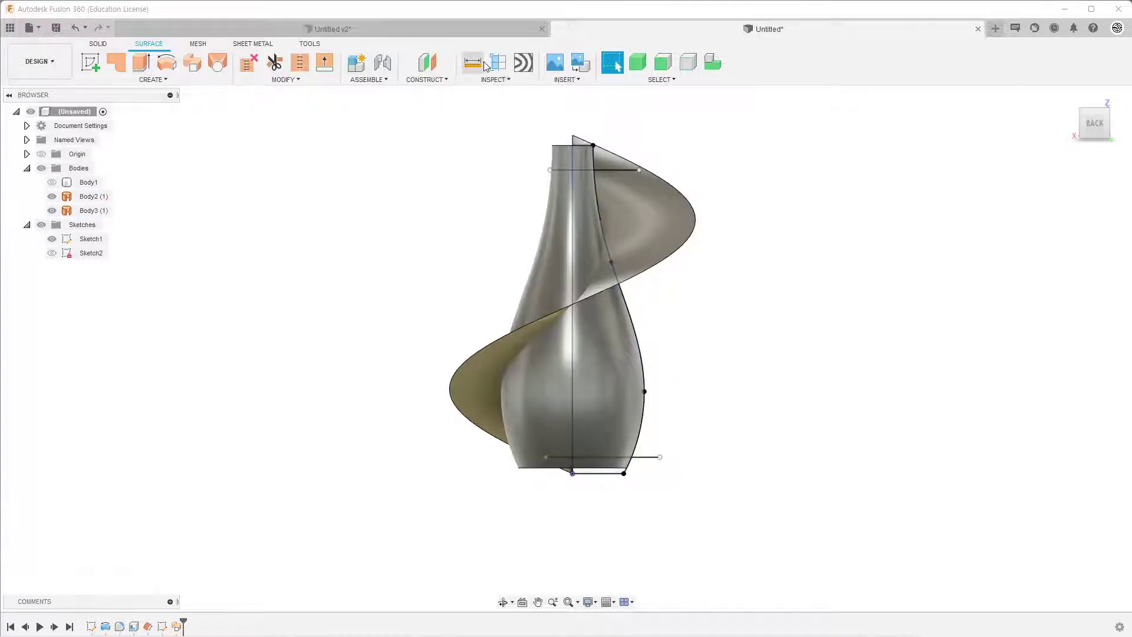
pyautogui.click(298, 80)
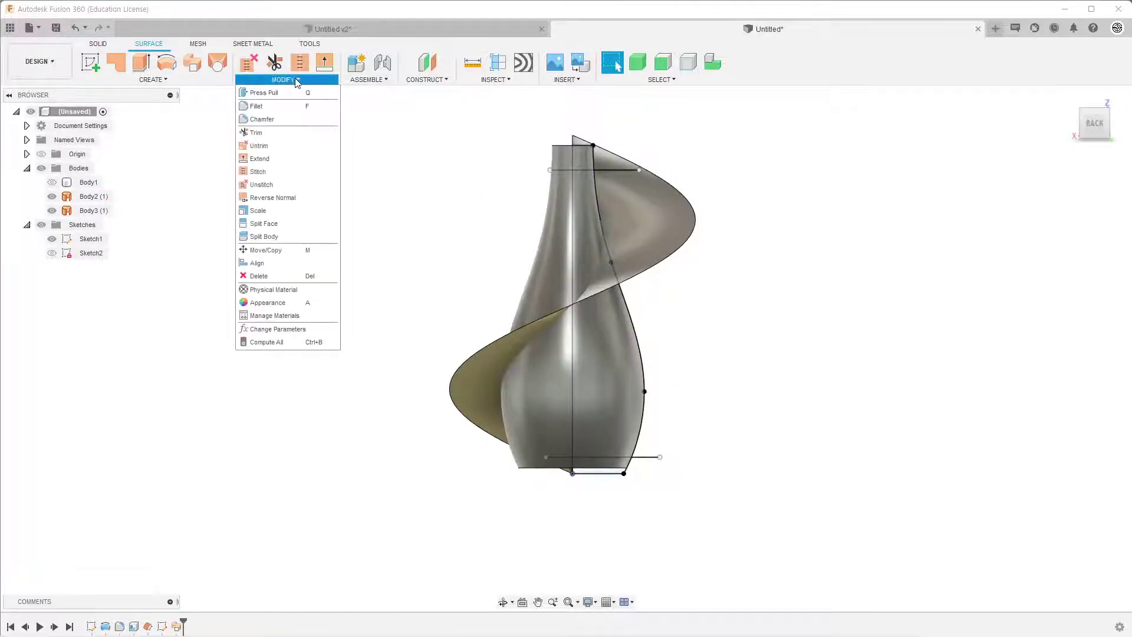
pyautogui.click(273, 237)
pyautogui.click(603, 360)
pyautogui.click(1070, 201)
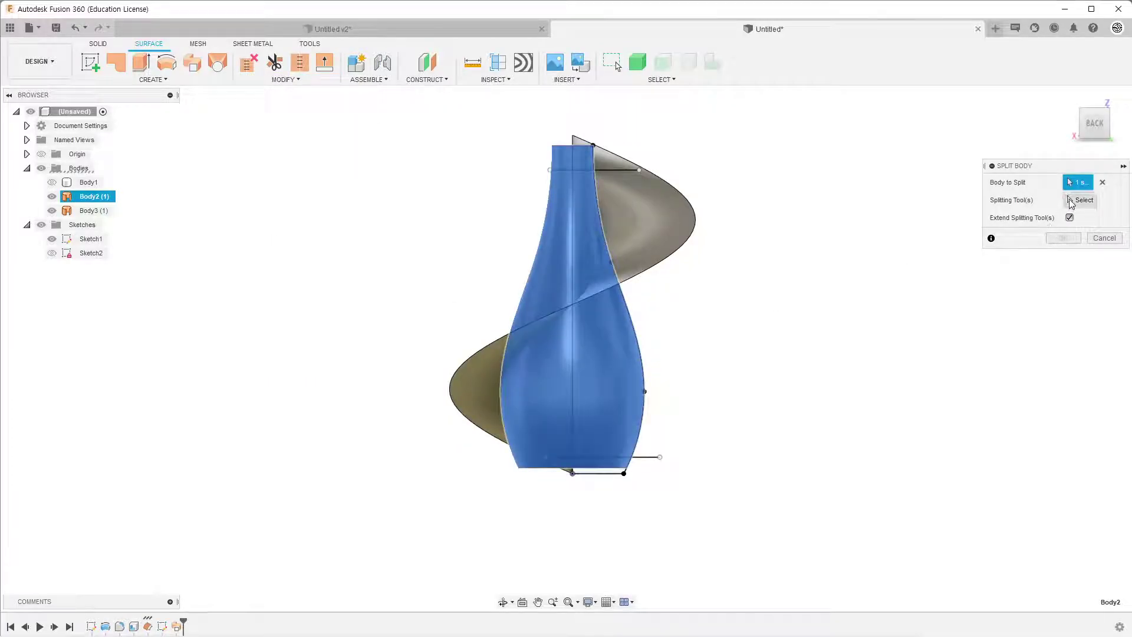
pyautogui.click(651, 457)
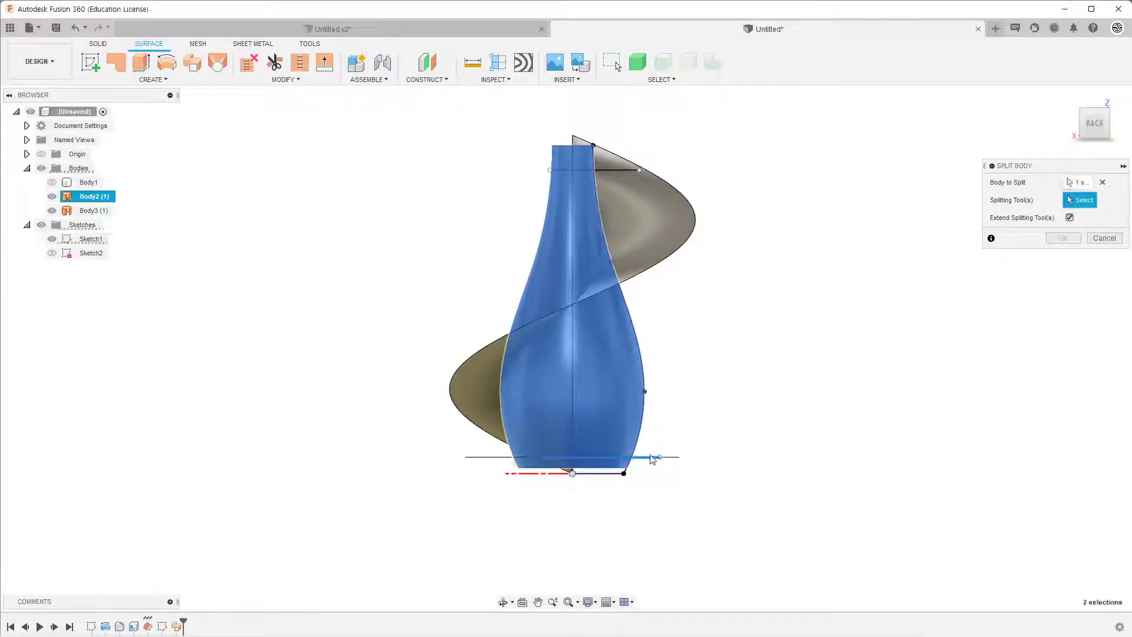
pyautogui.click(623, 171)
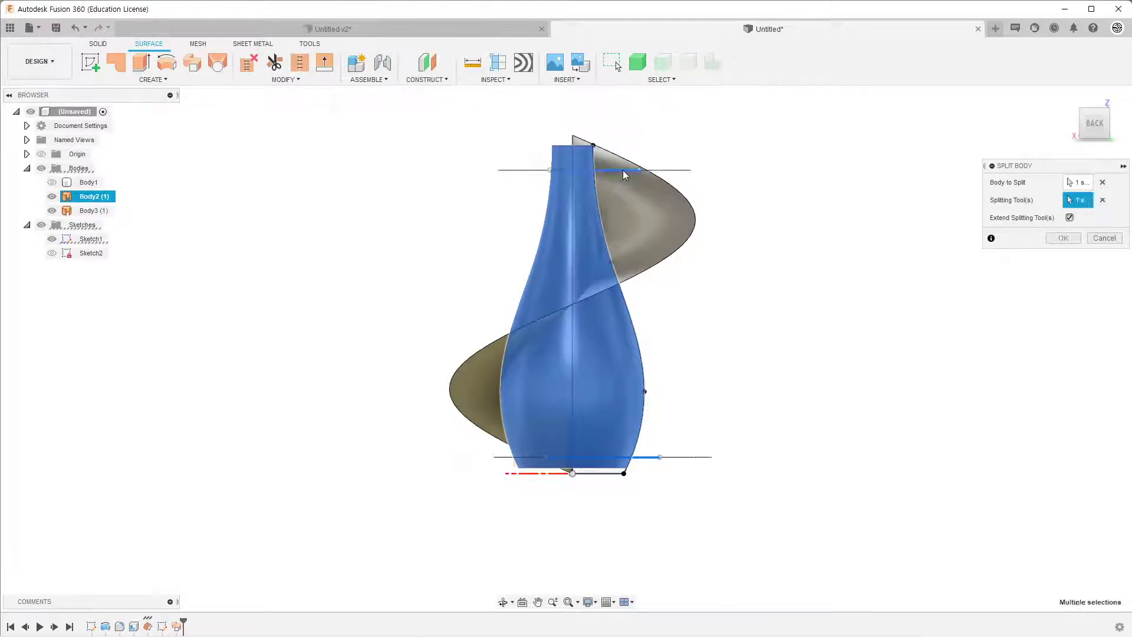
pyautogui.click(1063, 238)
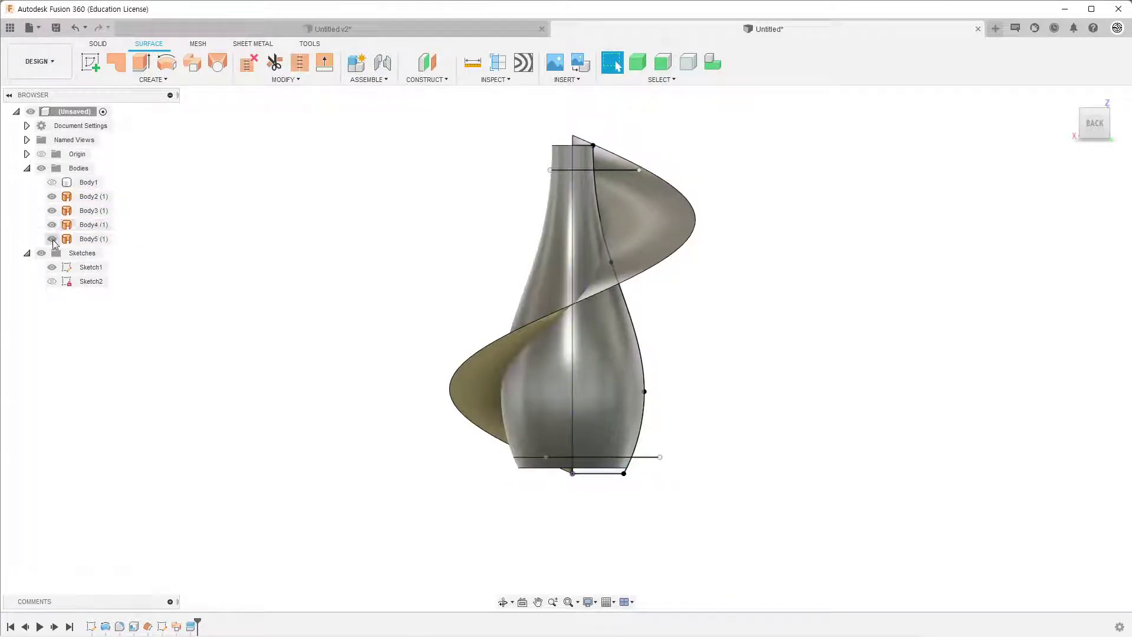
# Step: Remove the spiral surface Body3 and the base slice Body4
pyautogui.click(52, 239)
pyautogui.click(53, 239)
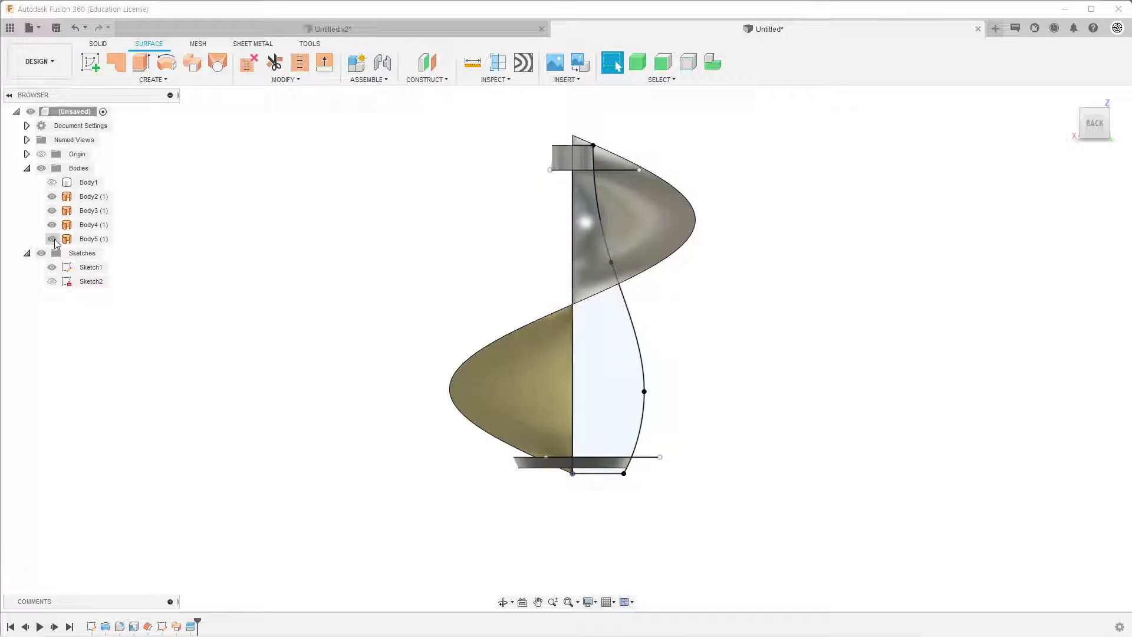
pyautogui.click(53, 239)
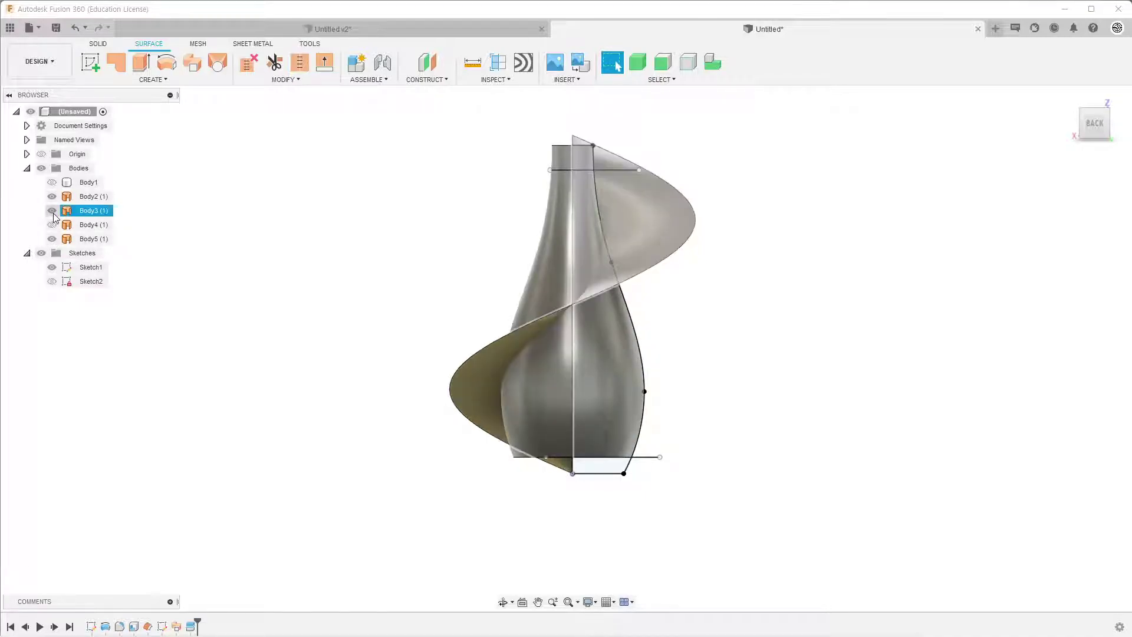
pyautogui.click(52, 210)
pyautogui.click(92, 210)
pyautogui.keyDown('ctrl'); pyautogui.click(96, 225); pyautogui.keyUp('ctrl')
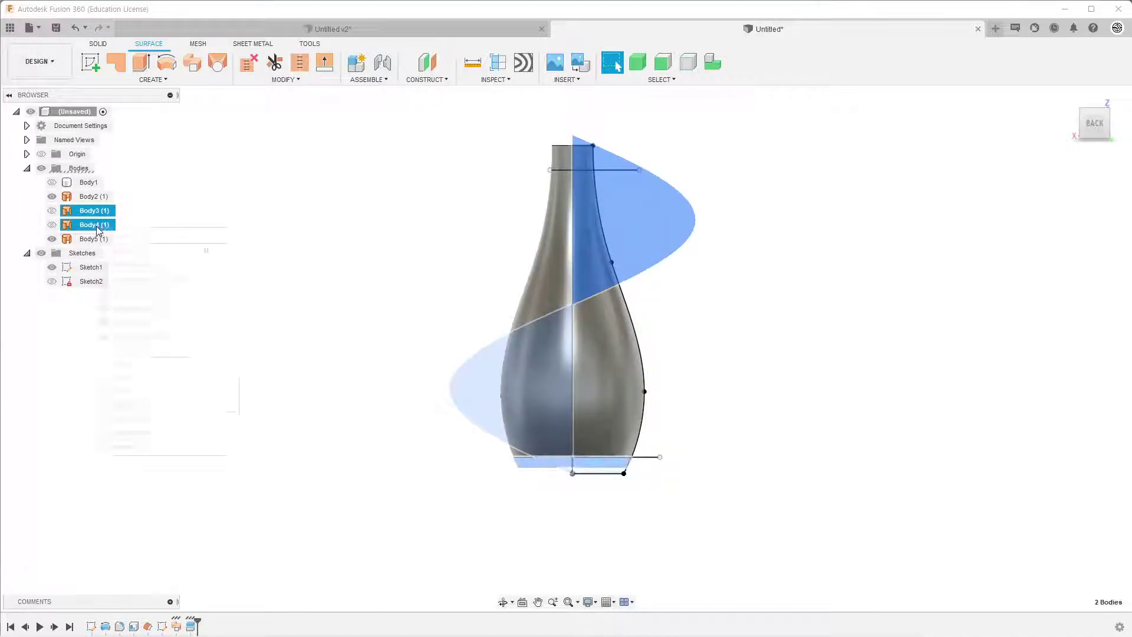
pyautogui.rightClick(96, 226)
pyautogui.click(124, 405)
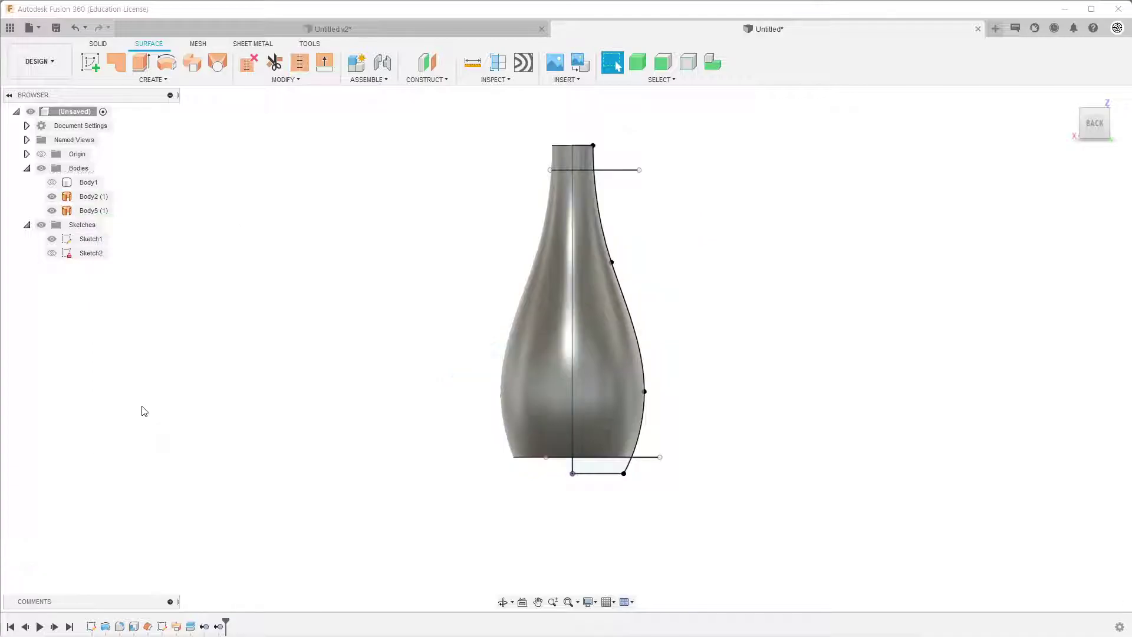
# Step: Undo the previous removal and remove the neck piece Body2 instead
pyautogui.click(52, 197)
pyautogui.rightClick(97, 201)
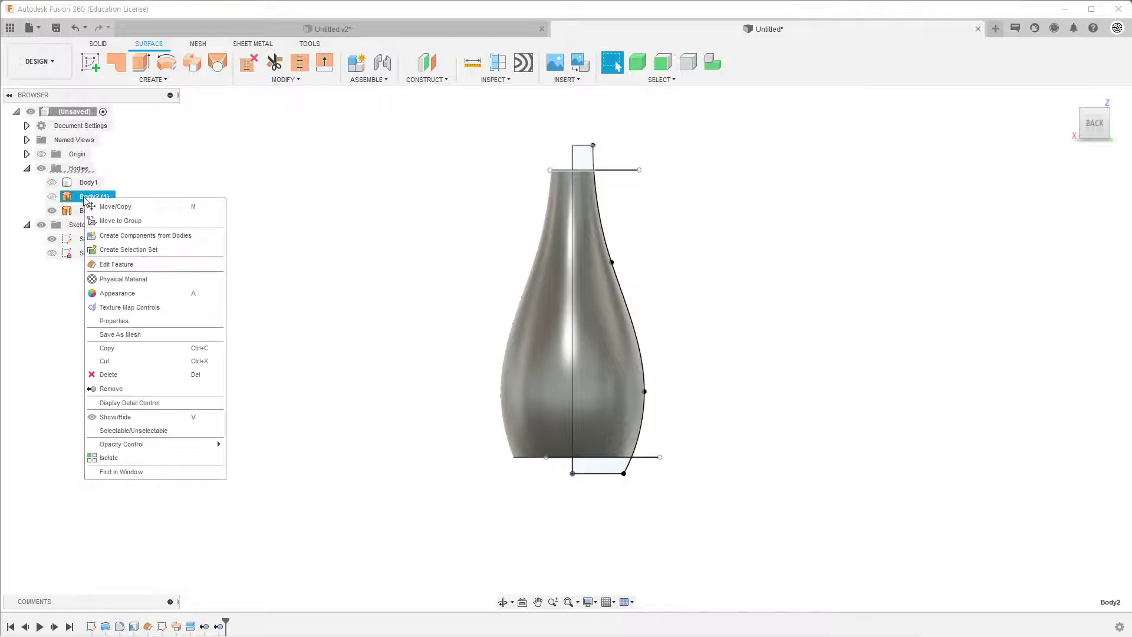
pyautogui.click(296, 195)
pyautogui.hotkey('ctrl', 'z')
pyautogui.hotkey('ctrl', 'z')
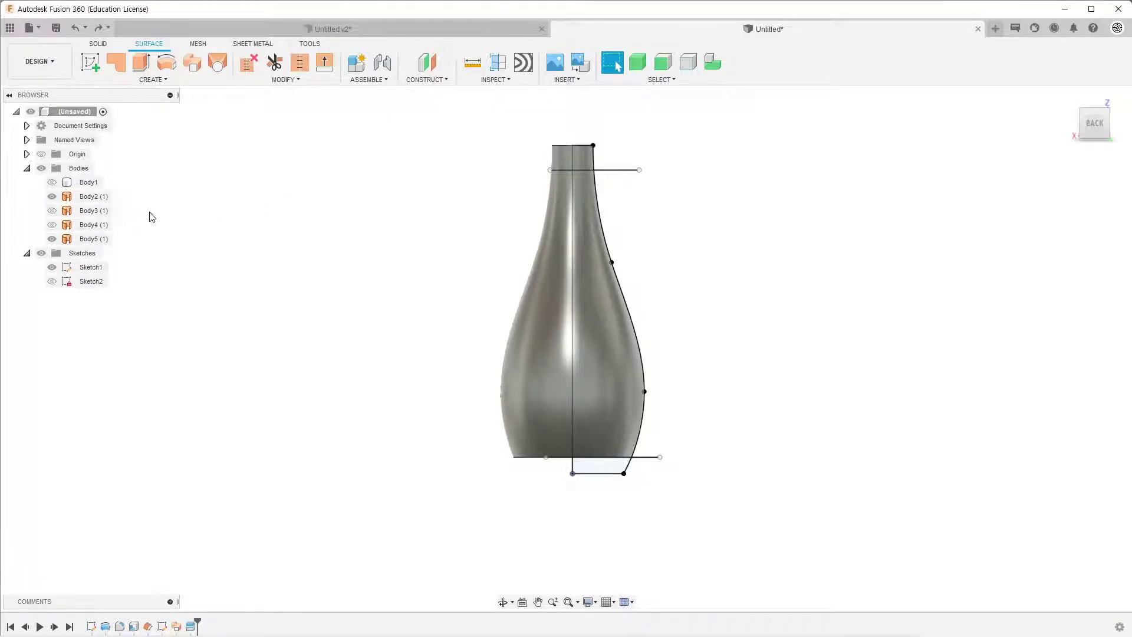
pyautogui.rightClick(85, 203)
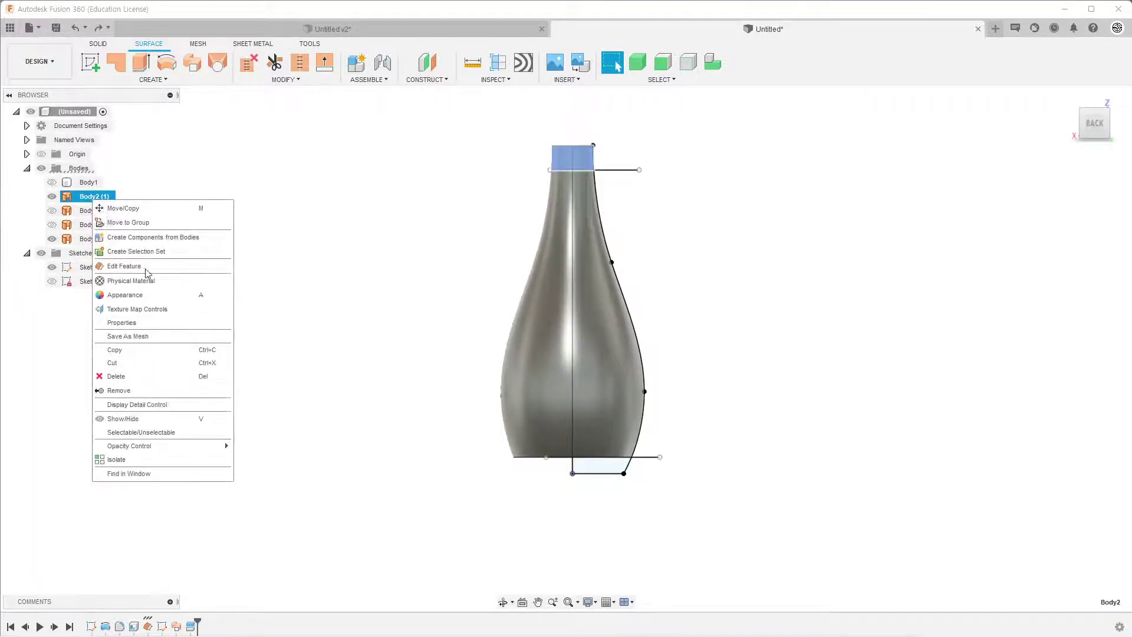
pyautogui.click(127, 390)
# Step: Show the spiral surface and Body5, remove the base slice Body4, and select vase and spiral
pyautogui.click(51, 197)
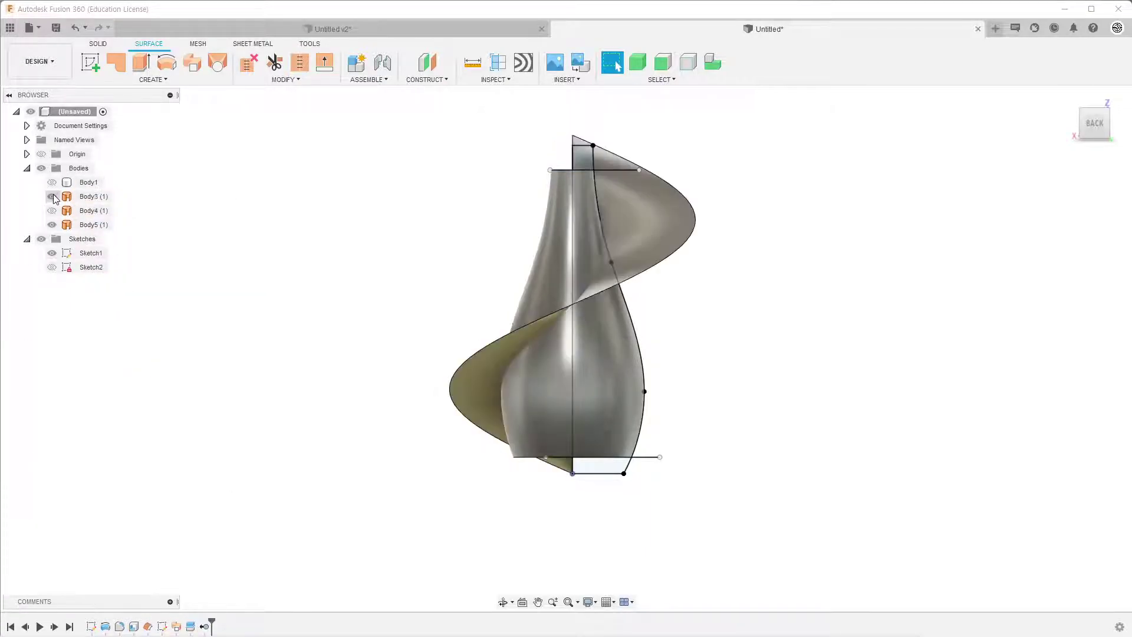
pyautogui.click(51, 226)
pyautogui.click(52, 225)
pyautogui.rightClick(99, 213)
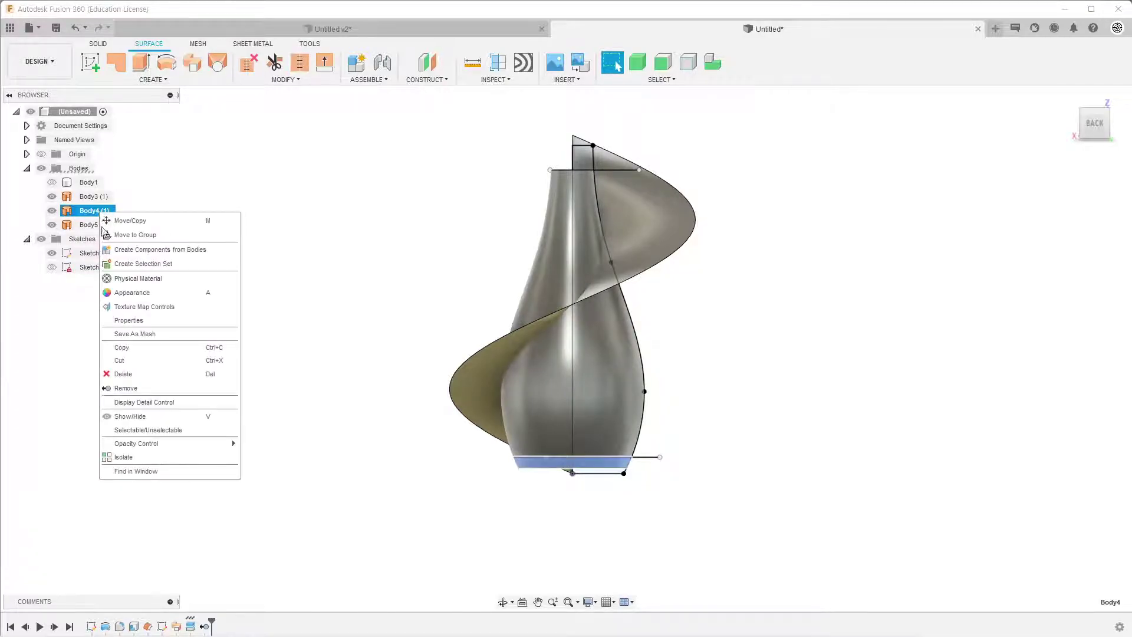
pyautogui.click(132, 391)
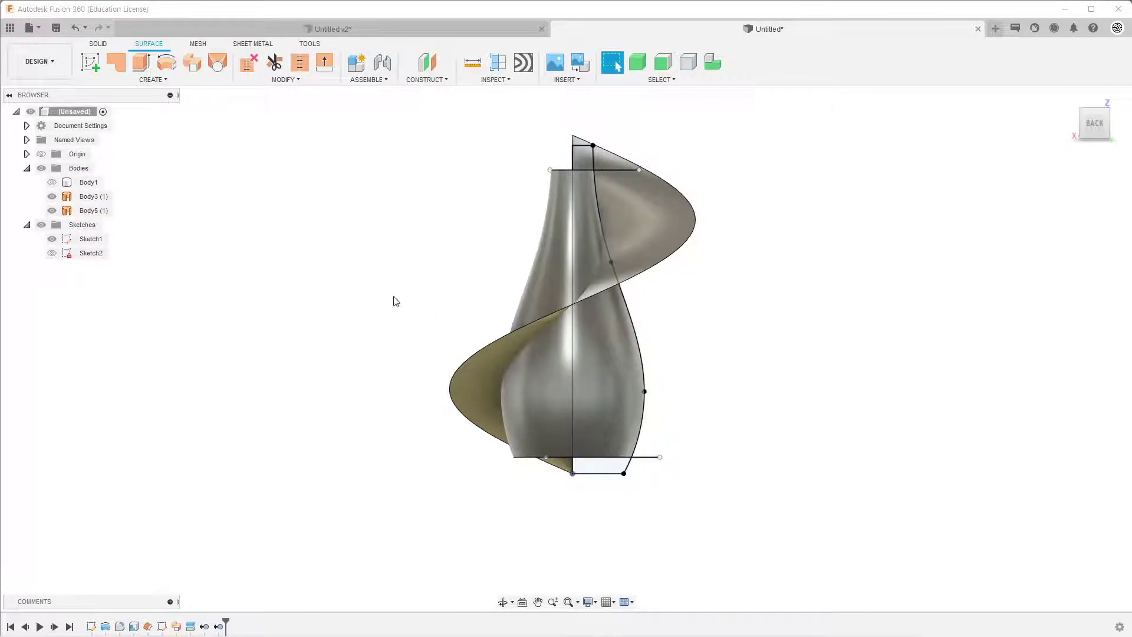
pyautogui.keyDown('shift'); pyautogui.moveTo(325, 261); pyautogui.dragTo(343, 283, button='middle'); pyautogui.keyUp('shift')
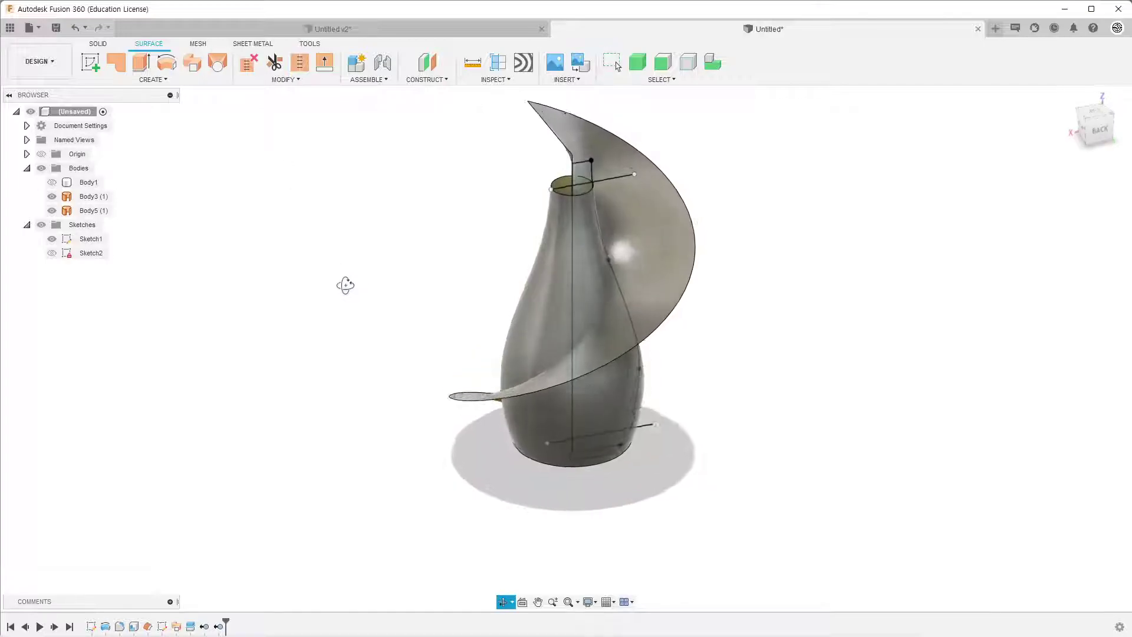
pyautogui.click(540, 269)
pyautogui.click(643, 260)
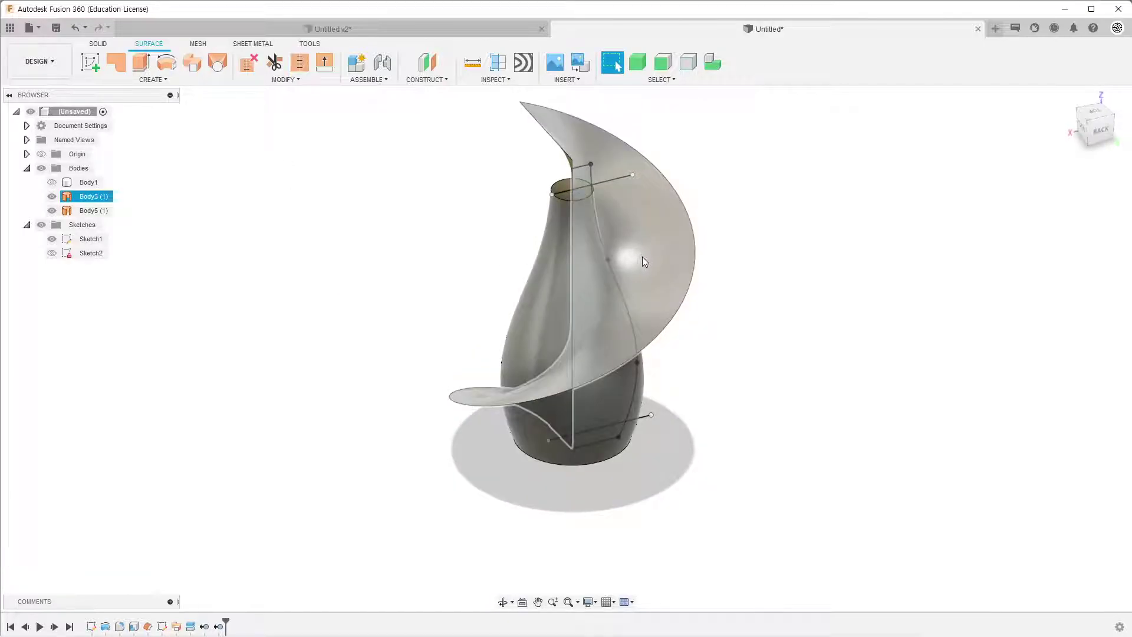
# Step: Split the vase's outer face with the spiral surface, with Extend Splitting Tool off
pyautogui.click(472, 158)
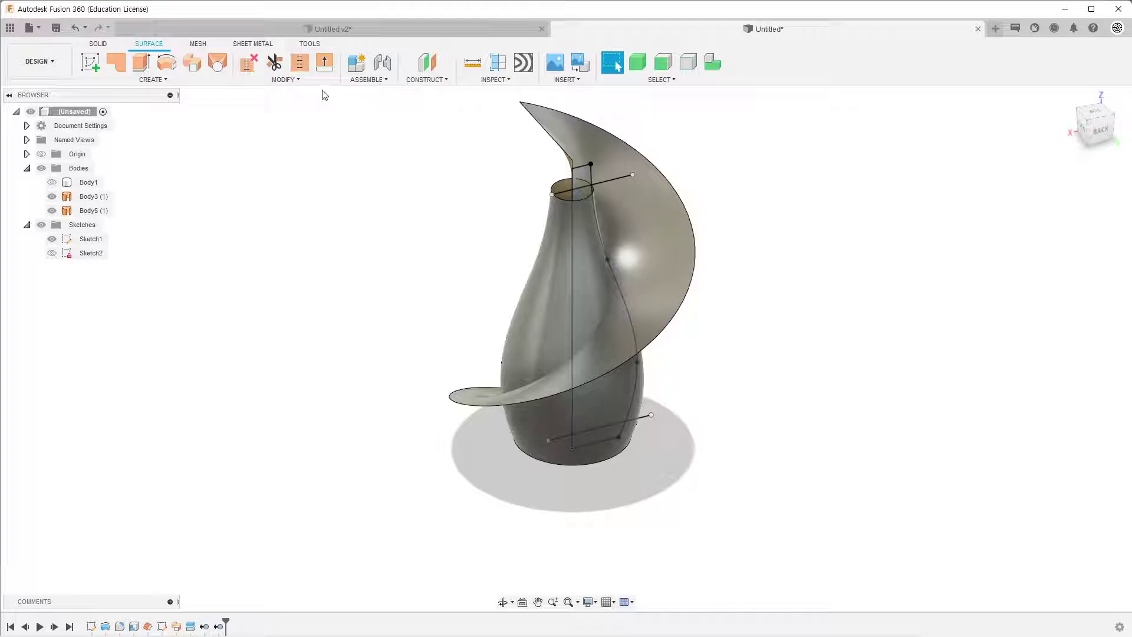
pyautogui.click(288, 80)
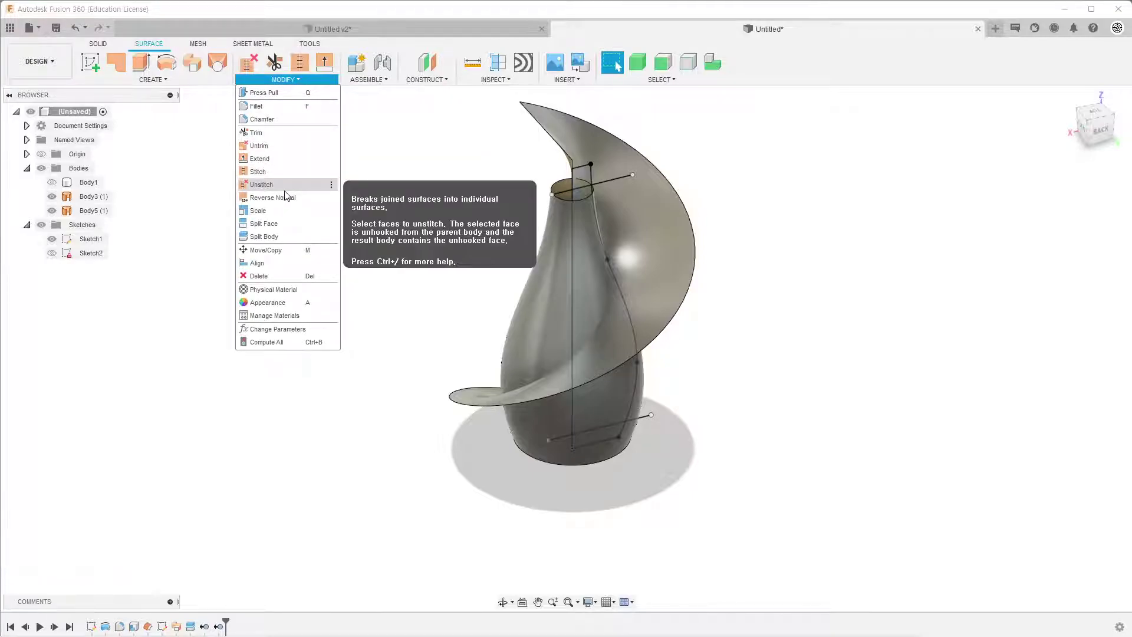
pyautogui.click(282, 224)
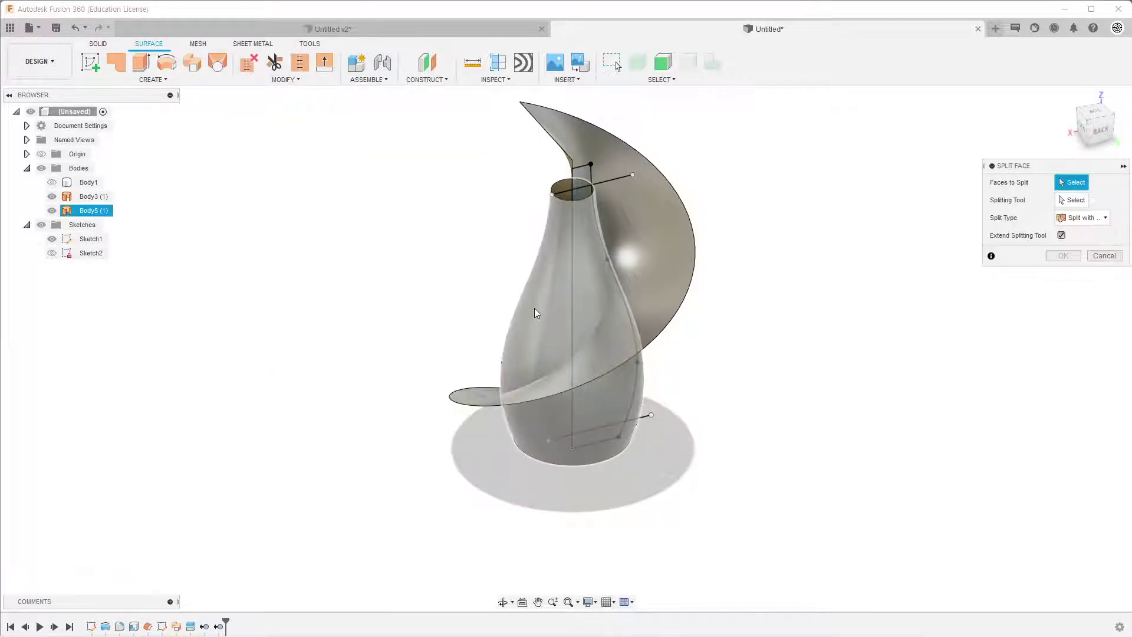
pyautogui.click(534, 309)
pyautogui.click(1090, 203)
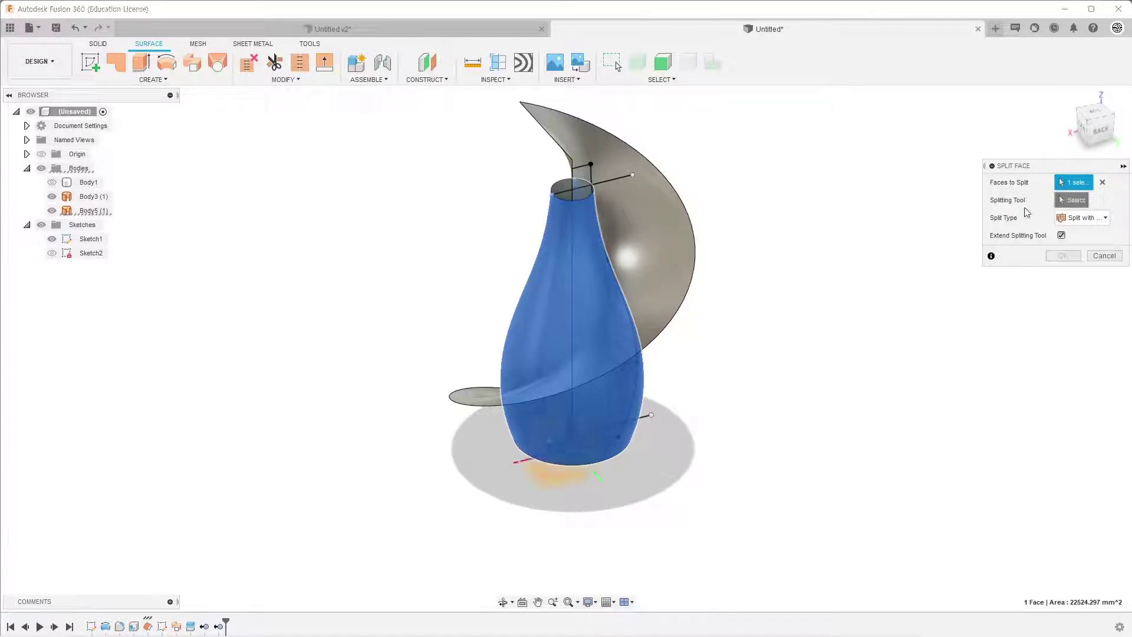
pyautogui.click(664, 256)
pyautogui.click(1062, 236)
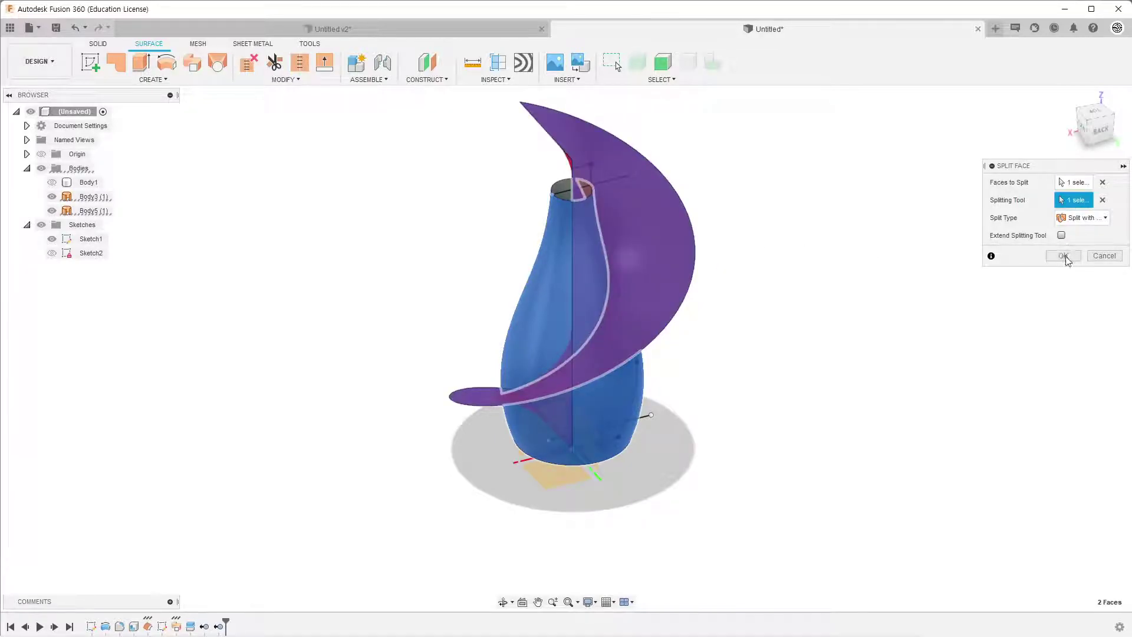
pyautogui.click(1065, 256)
# Step: Hide and delete the spiral surface Body3, then orbit to check the spiral seam
pyautogui.click(52, 196)
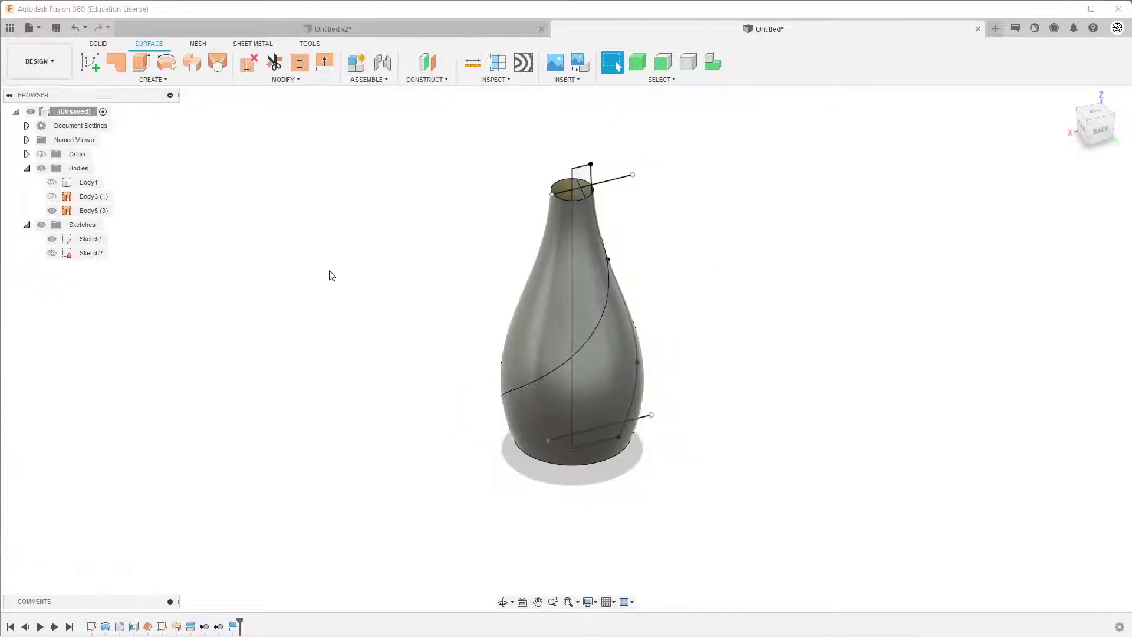
pyautogui.moveTo(798, 329)
pyautogui.keyDown('shift'); pyautogui.mouseDown(button='middle')
pyautogui.moveTo(748, 313)
pyautogui.moveTo(715, 281)
pyautogui.moveTo(608, 288)
pyautogui.moveTo(839, 295)
pyautogui.moveTo(894, 278)
pyautogui.mouseUp(button='middle'); pyautogui.keyUp('shift')
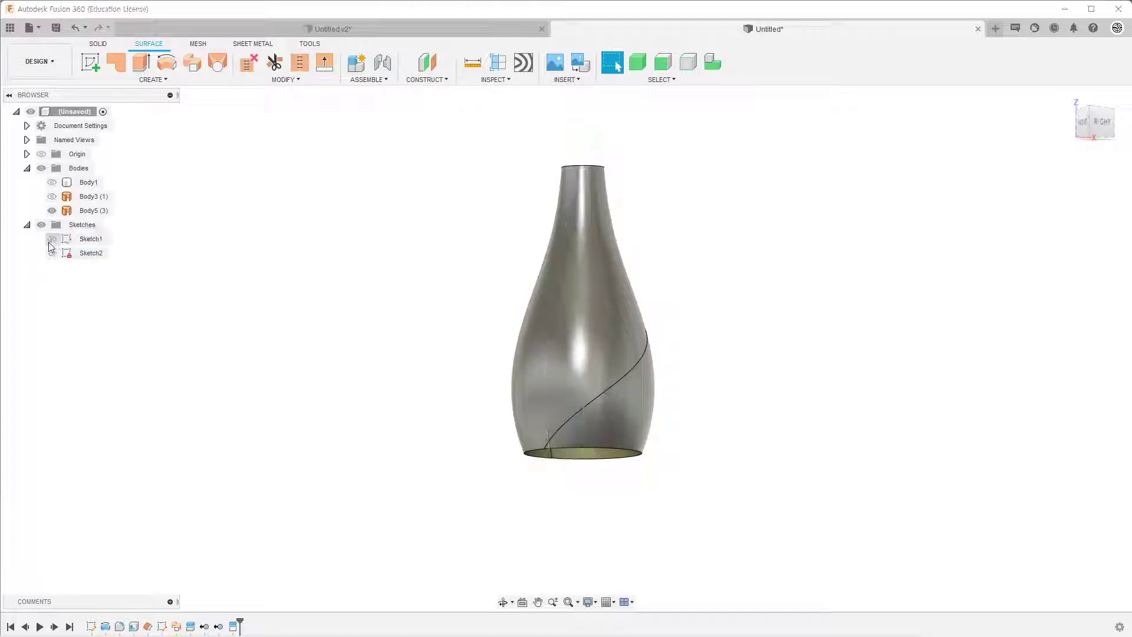
pyautogui.moveTo(351, 271)
pyautogui.keyDown('shift'); pyautogui.mouseDown(button='middle')
pyautogui.moveTo(281, 304)
pyautogui.moveTo(218, 317)
pyautogui.moveTo(121, 308)
pyautogui.moveTo(149, 281)
pyautogui.moveTo(168, 286)
pyautogui.mouseUp(button='middle'); pyautogui.keyUp('shift')
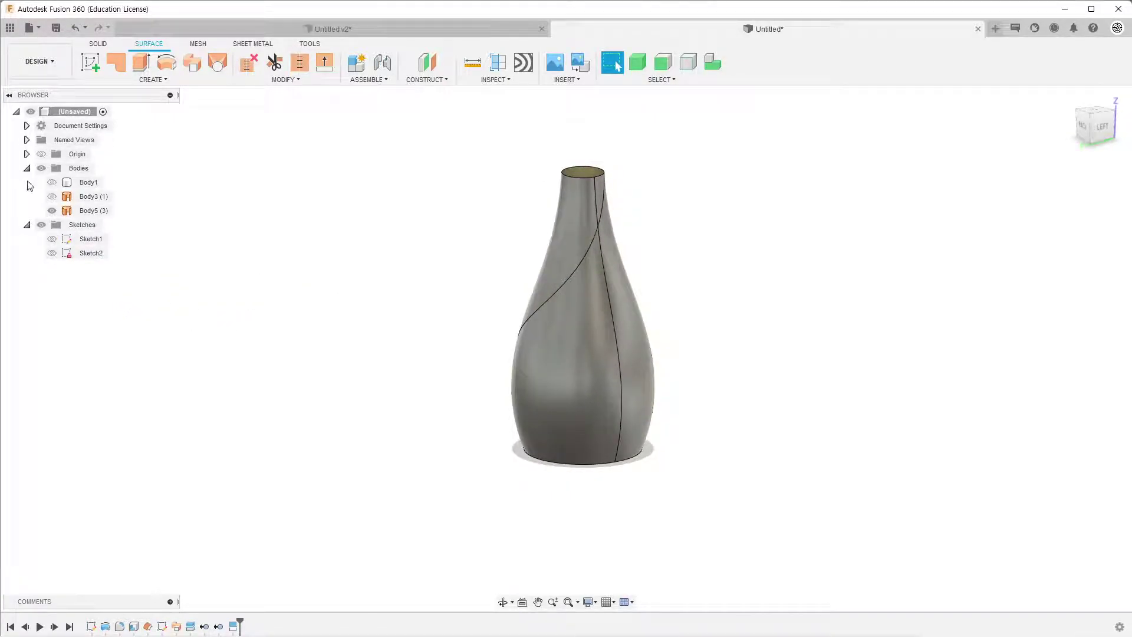
pyautogui.click(86, 198)
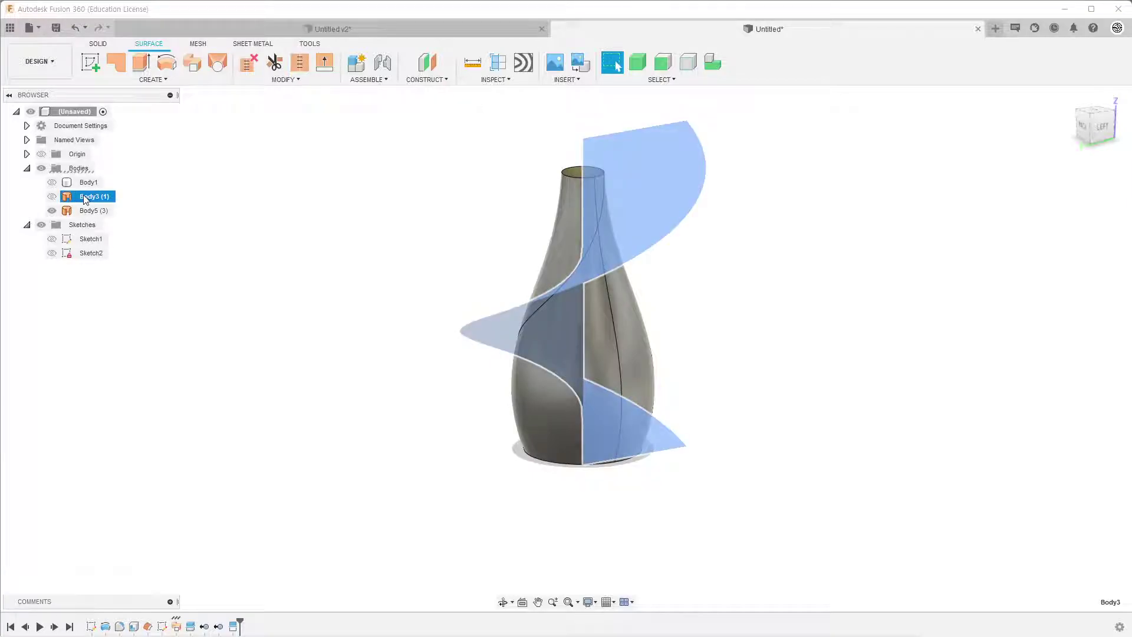
pyautogui.rightClick(85, 198)
pyautogui.click(122, 373)
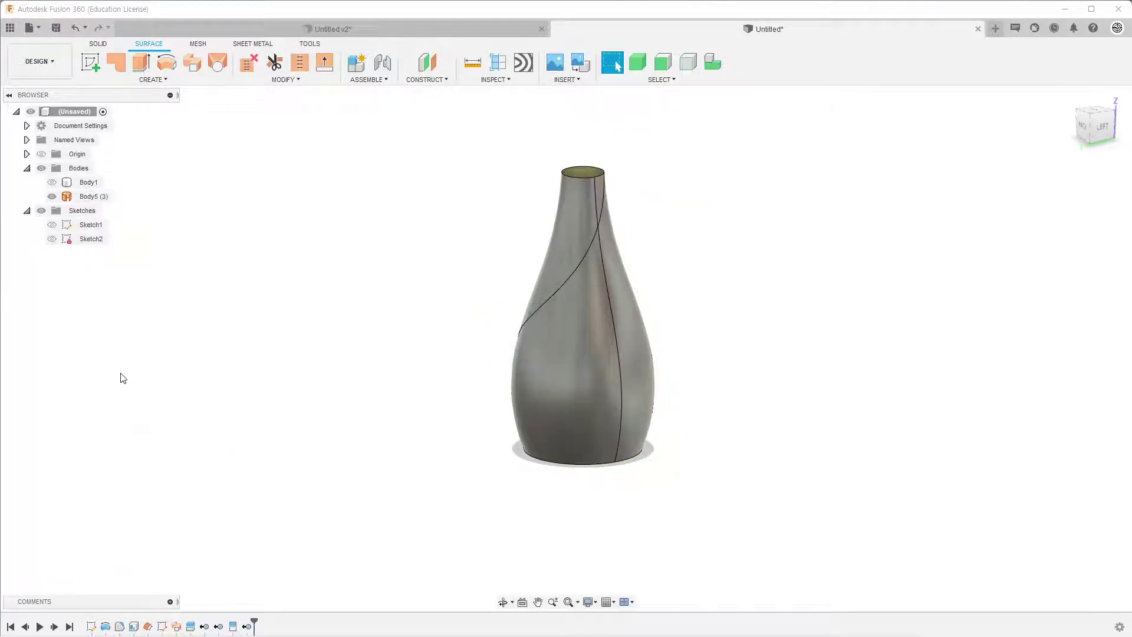
pyautogui.moveTo(582, 323)
pyautogui.keyDown('shift'); pyautogui.mouseDown(button='middle')
pyautogui.moveTo(666, 291)
pyautogui.moveTo(791, 295)
pyautogui.mouseUp(button='middle'); pyautogui.keyUp('shift')
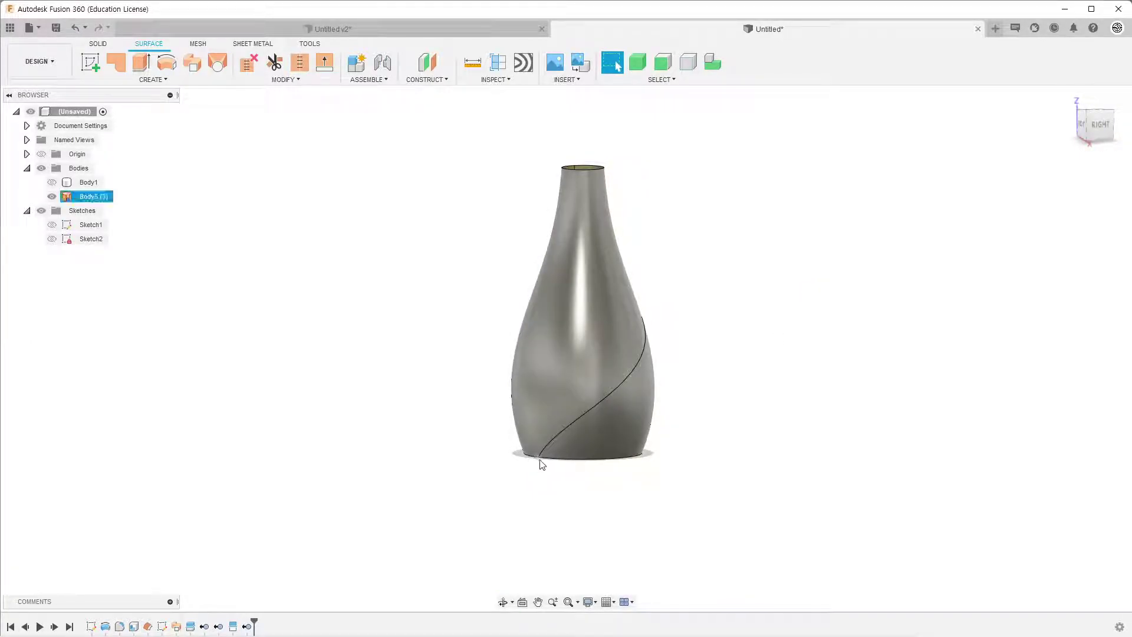
pyautogui.moveTo(542, 464)
pyautogui.keyDown('shift'); pyautogui.mouseDown(button='middle')
pyautogui.moveTo(703, 369)
pyautogui.moveTo(555, 322)
pyautogui.mouseUp(button='middle'); pyautogui.keyUp('shift')
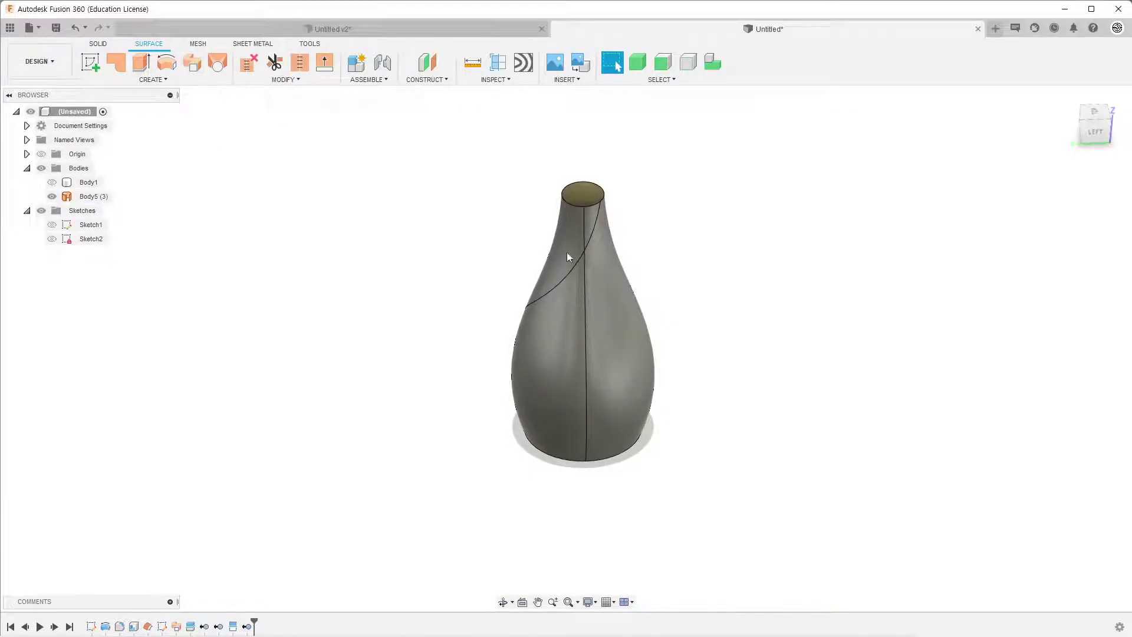
pyautogui.moveTo(598, 205)
pyautogui.keyDown('shift'); pyautogui.mouseDown(button='middle')
pyautogui.moveTo(602, 222)
pyautogui.moveTo(741, 192)
pyautogui.moveTo(543, 477)
pyautogui.mouseUp(button='middle'); pyautogui.keyUp('shift')
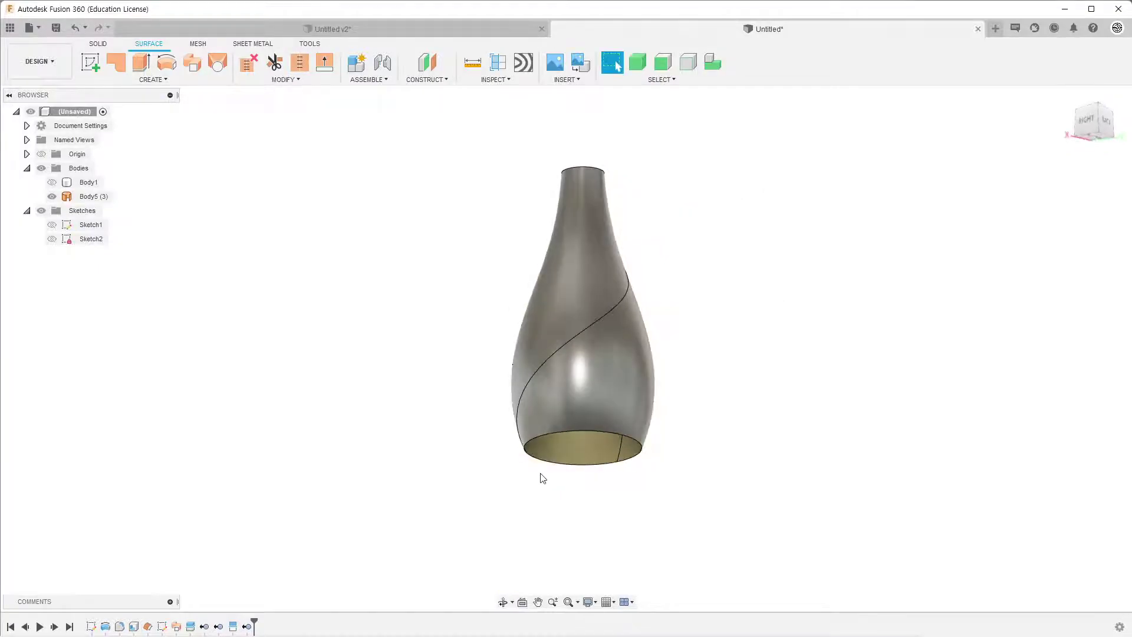
# Step: Create a construction plane along the spiral curve at its bottom end
pyautogui.click(438, 85)
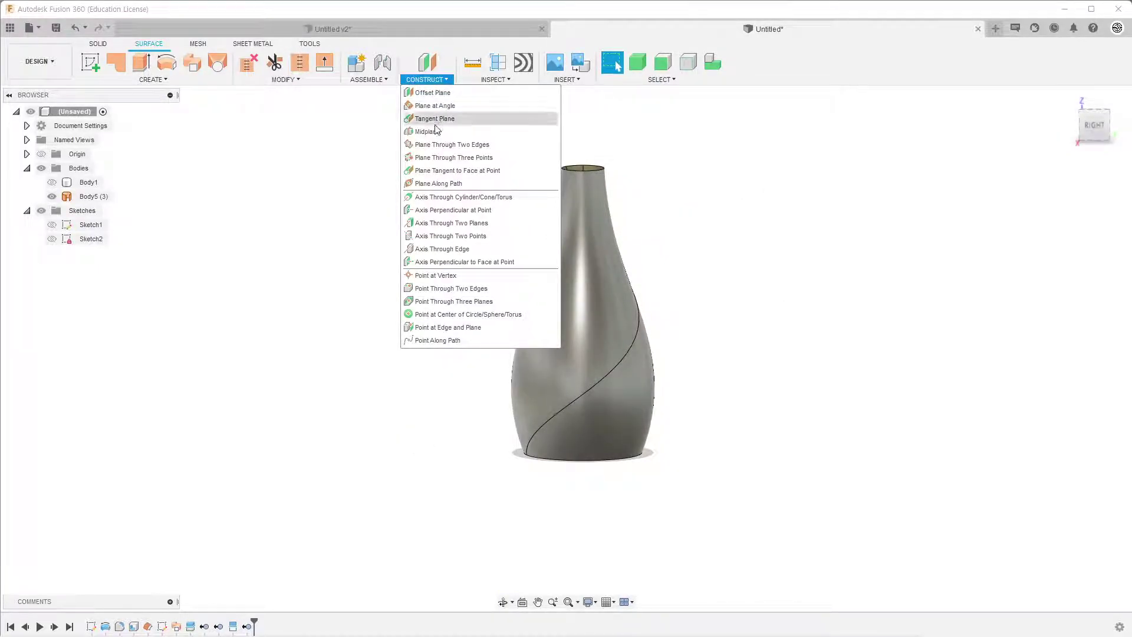
pyautogui.click(433, 184)
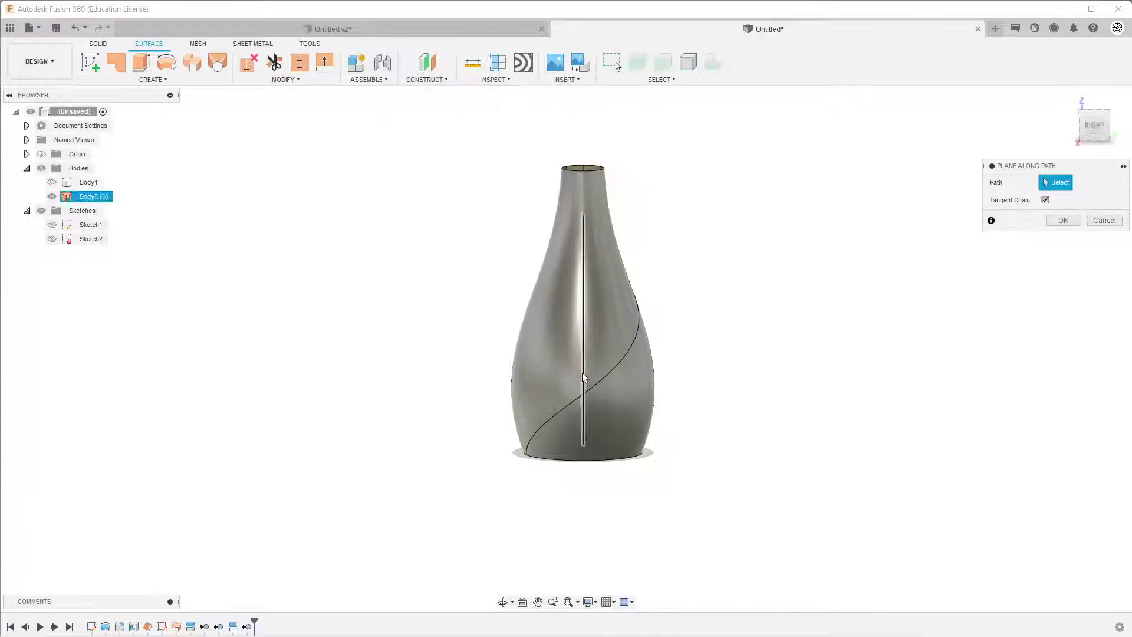
pyautogui.click(587, 391)
pyautogui.moveTo(596, 384); pyautogui.dragTo(518, 445)
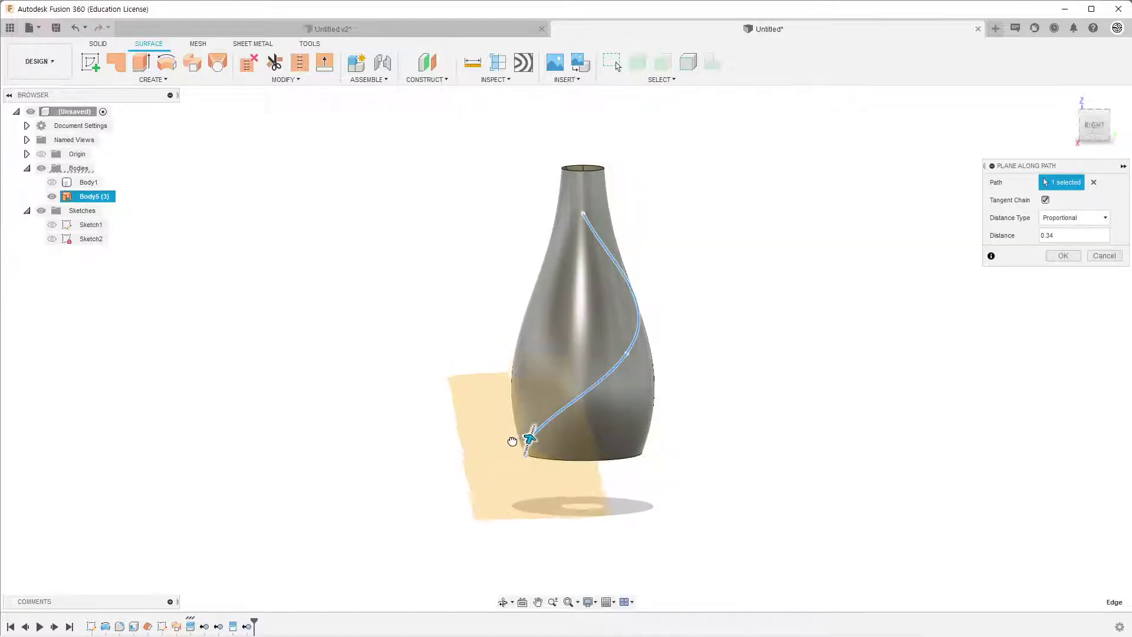
pyautogui.click(1063, 255)
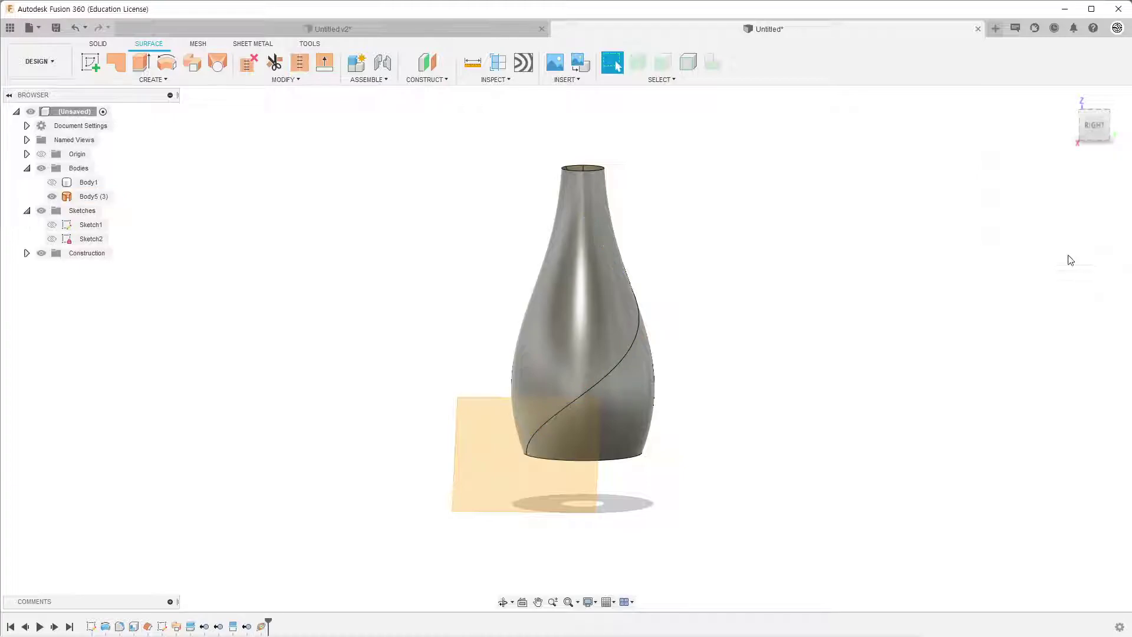
# Step: Add a second plane along the spiral curve at the vase neck
pyautogui.keyDown('shift'); pyautogui.moveTo(804, 197); pyautogui.dragTo(734, 217, button='middle'); pyautogui.keyUp('shift')
pyautogui.rightClick(665, 180)
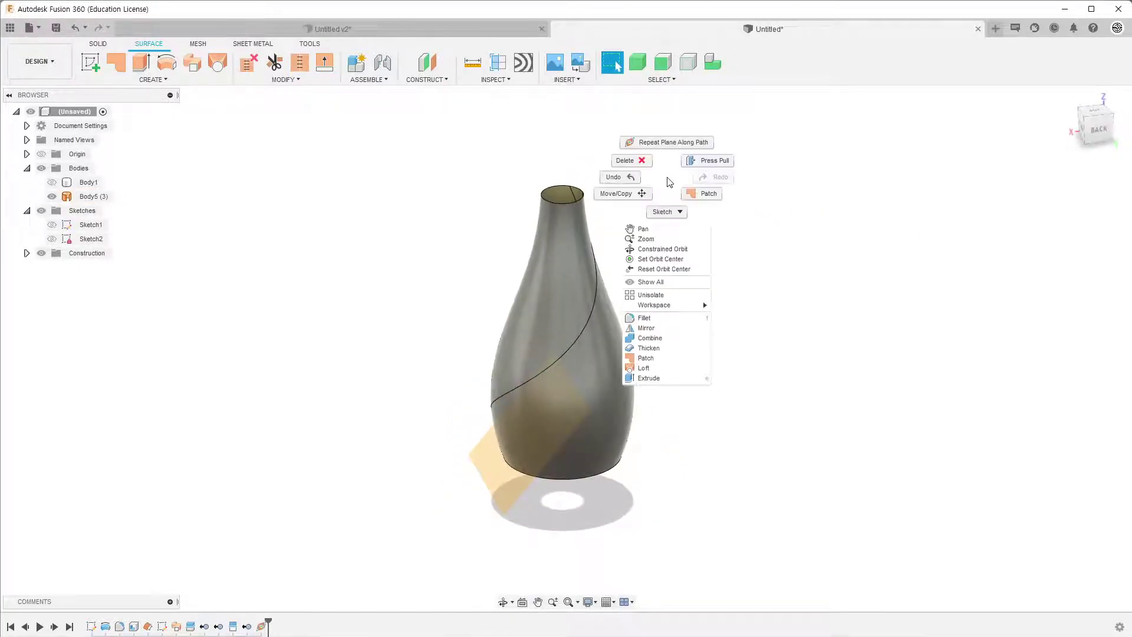
pyautogui.click(660, 142)
pyautogui.moveTo(720, 180)
pyautogui.keyDown('shift'); pyautogui.mouseDown(button='middle')
pyautogui.moveTo(637, 182)
pyautogui.moveTo(568, 218)
pyautogui.mouseUp(button='middle'); pyautogui.keyUp('shift')
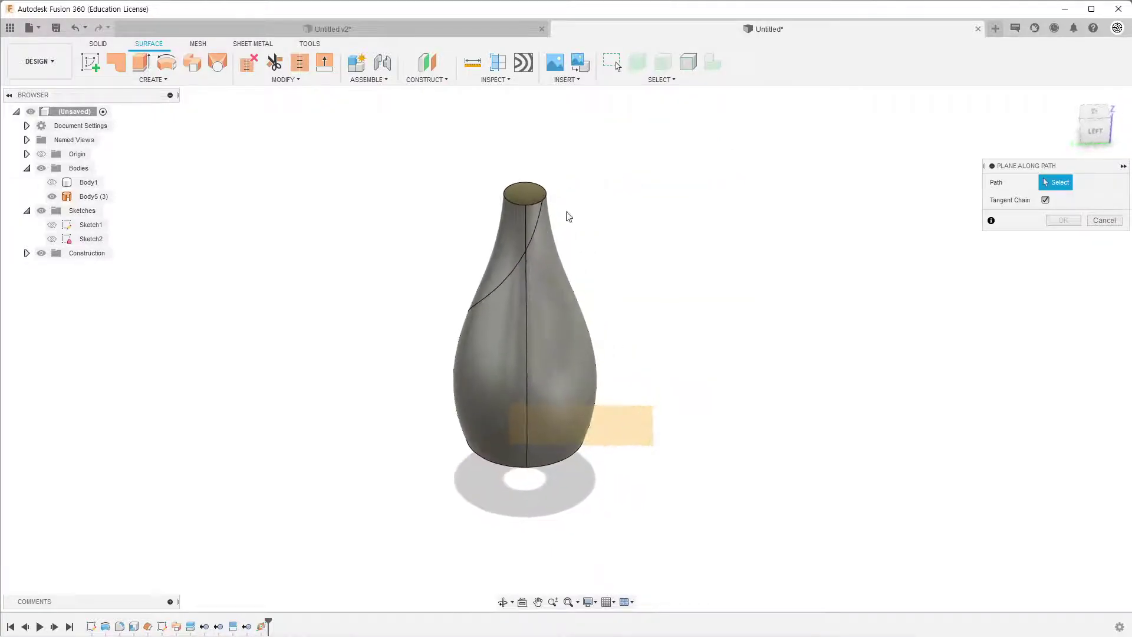
pyautogui.click(539, 216)
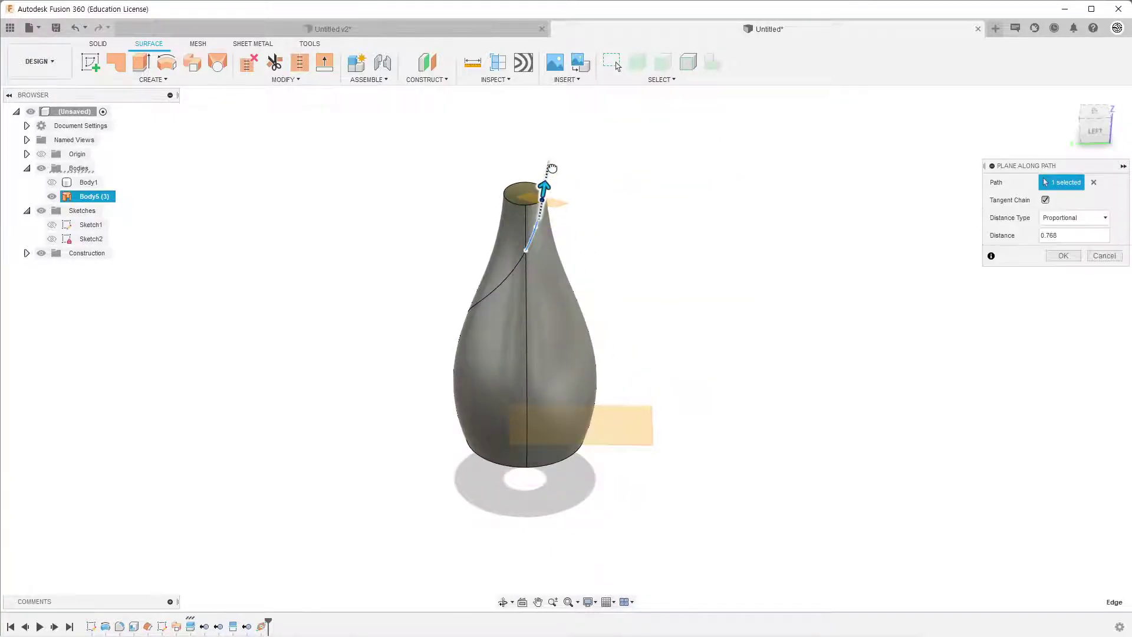
pyautogui.click(1063, 258)
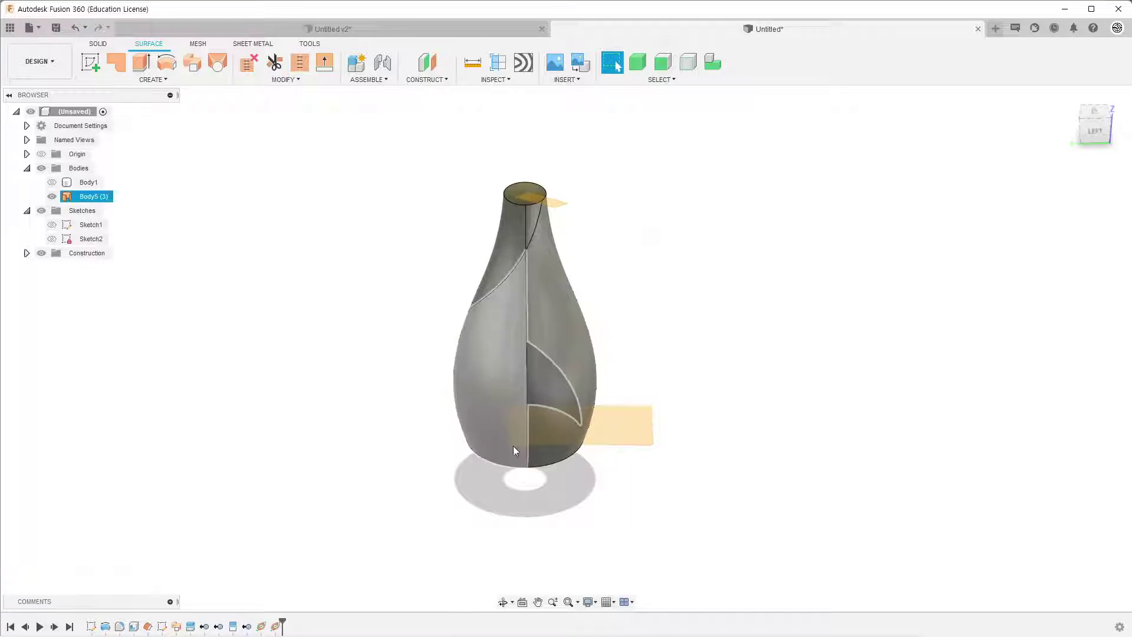
pyautogui.moveTo(764, 238)
pyautogui.keyDown('shift'); pyautogui.mouseDown(button='middle')
pyautogui.moveTo(710, 351)
pyautogui.moveTo(834, 296)
pyautogui.moveTo(893, 307)
pyautogui.mouseUp(button='middle'); pyautogui.keyUp('shift')
# Step: On the lower plane, sketch a 5 mm circle centred on the spiral's bottom end
pyautogui.press('Escape')
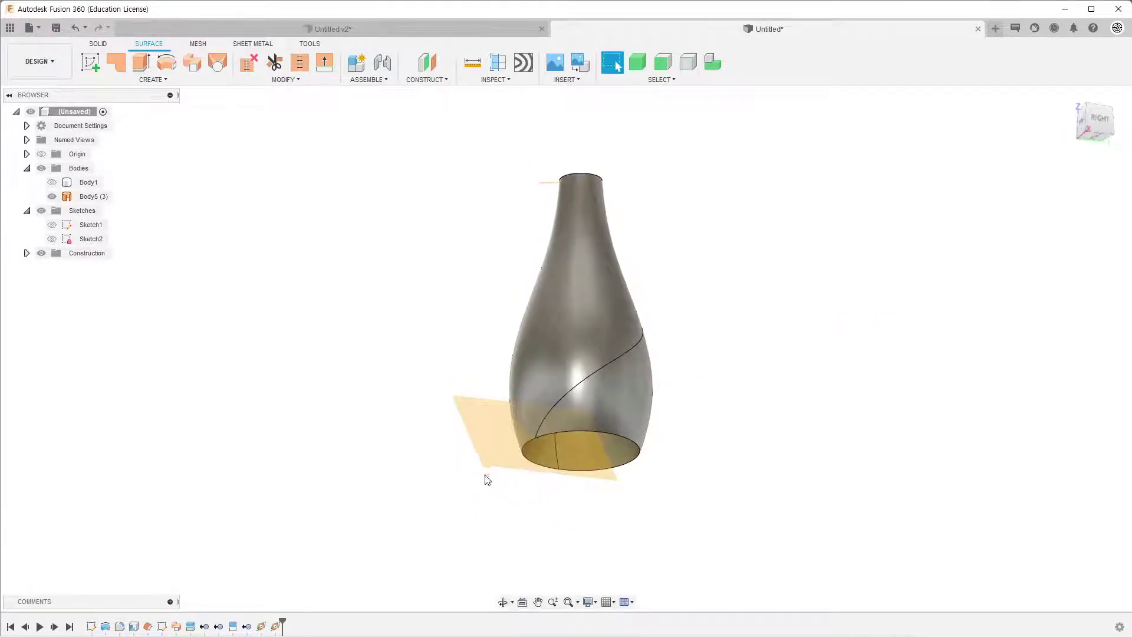
pyautogui.scroll(3, 549, 483)
pyautogui.click(90, 66)
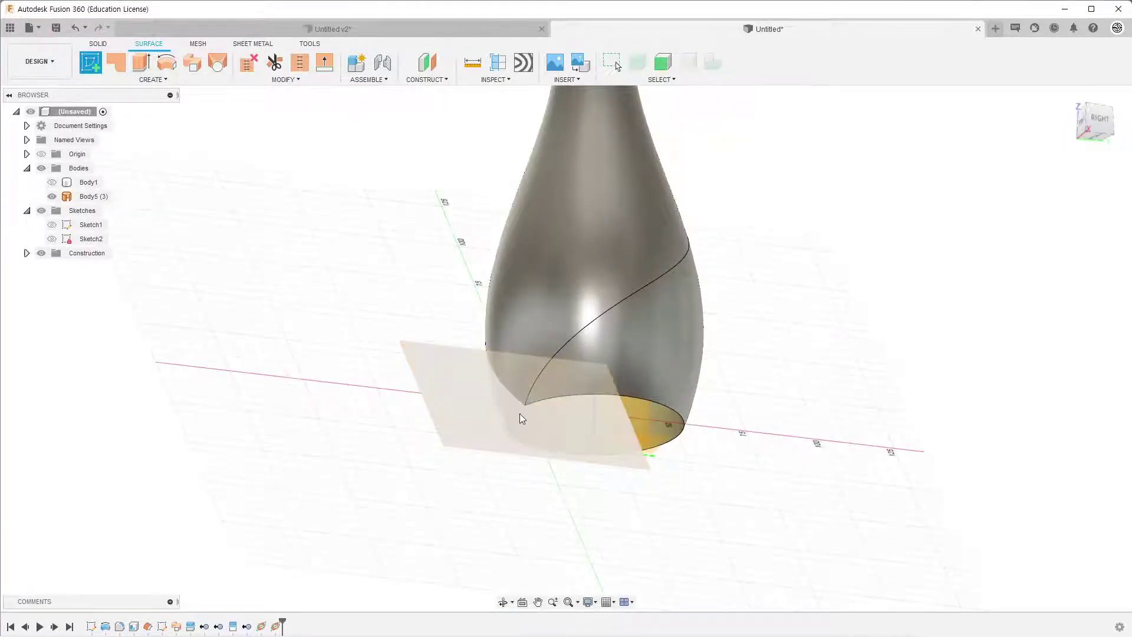
pyautogui.click(521, 417)
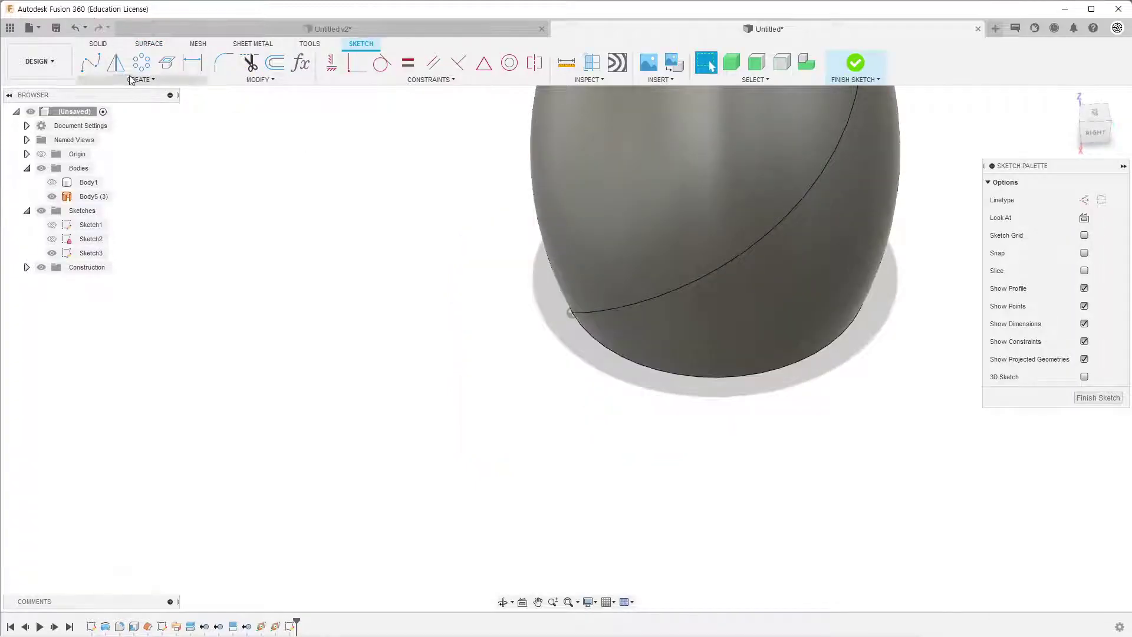
pyautogui.click(141, 79)
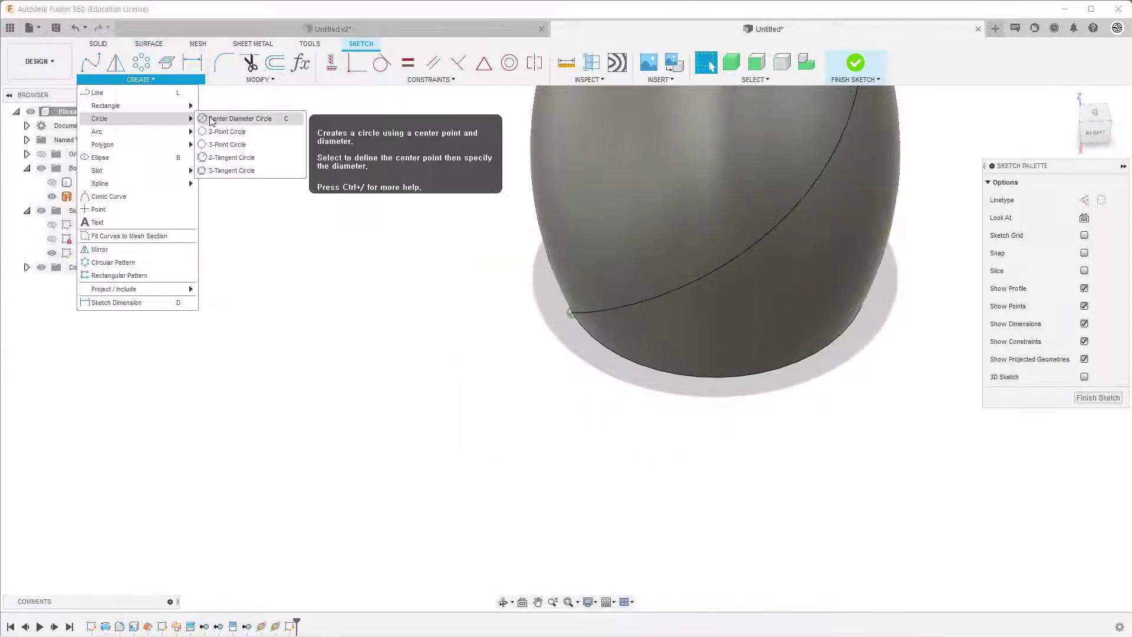
pyautogui.click(242, 118)
pyautogui.click(571, 312)
pyautogui.write('5')
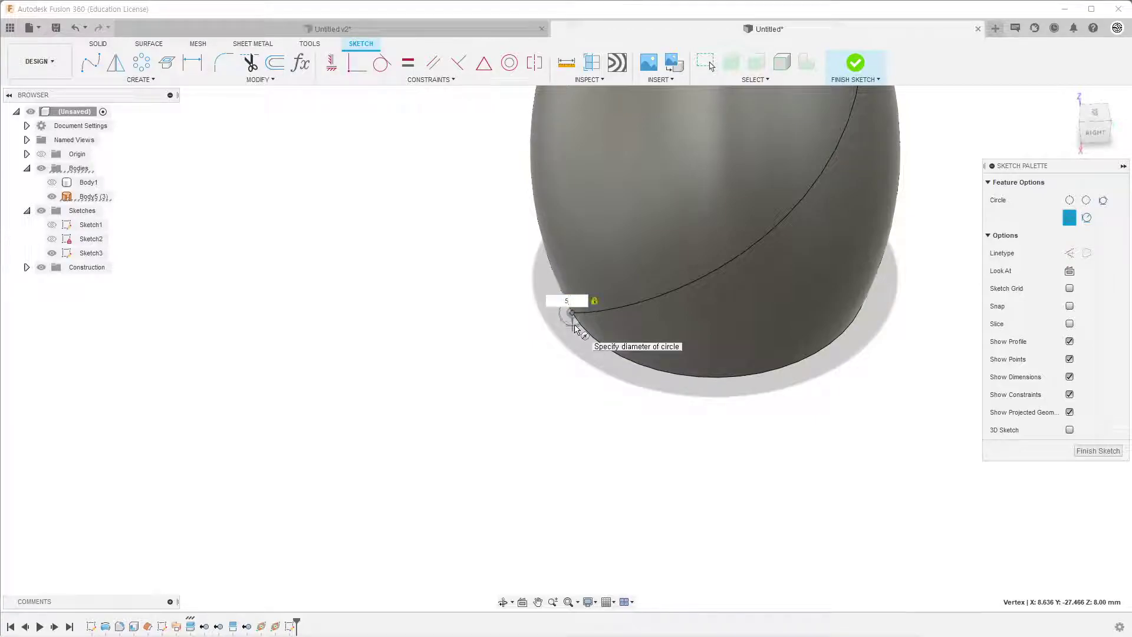
pyautogui.press('Return')
pyautogui.press('Escape')
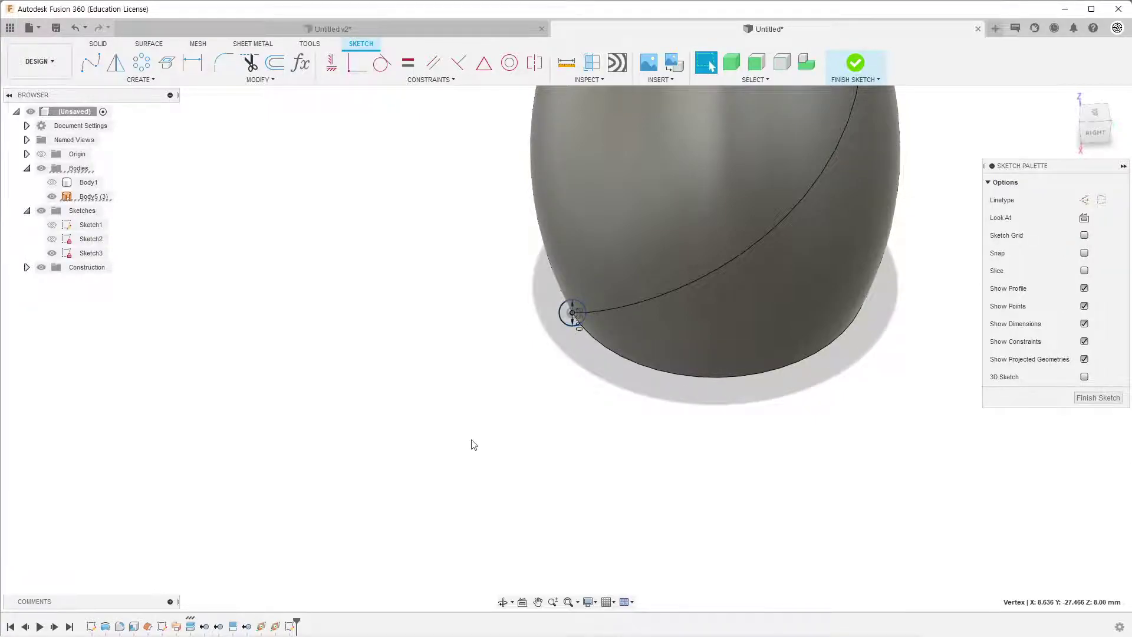
# Step: Finish the sketch containing the 5 mm circle
pyautogui.scroll(-2, 517, 493)
pyautogui.scroll(-2, 517, 493)
pyautogui.scroll(2, 636, 118)
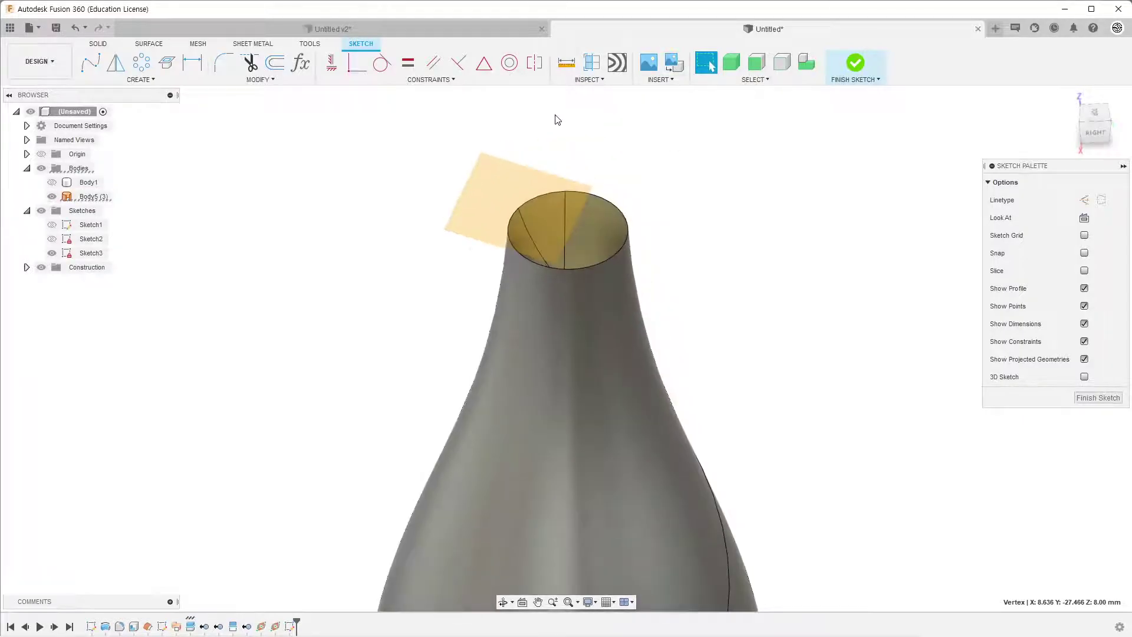
pyautogui.scroll(2, 556, 116)
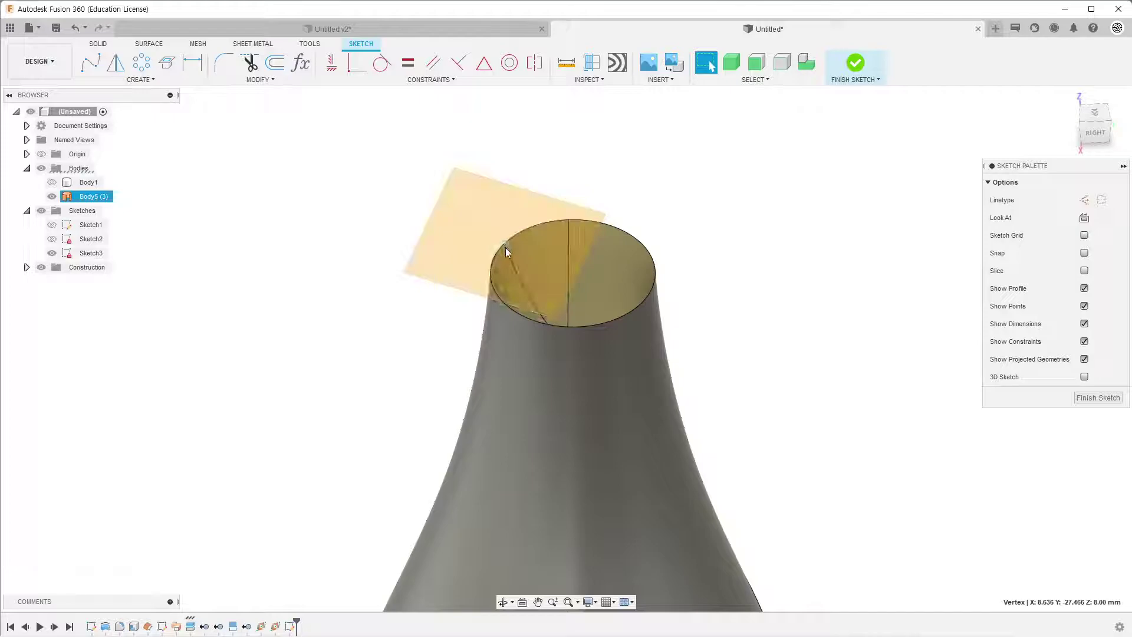
pyautogui.click(1098, 398)
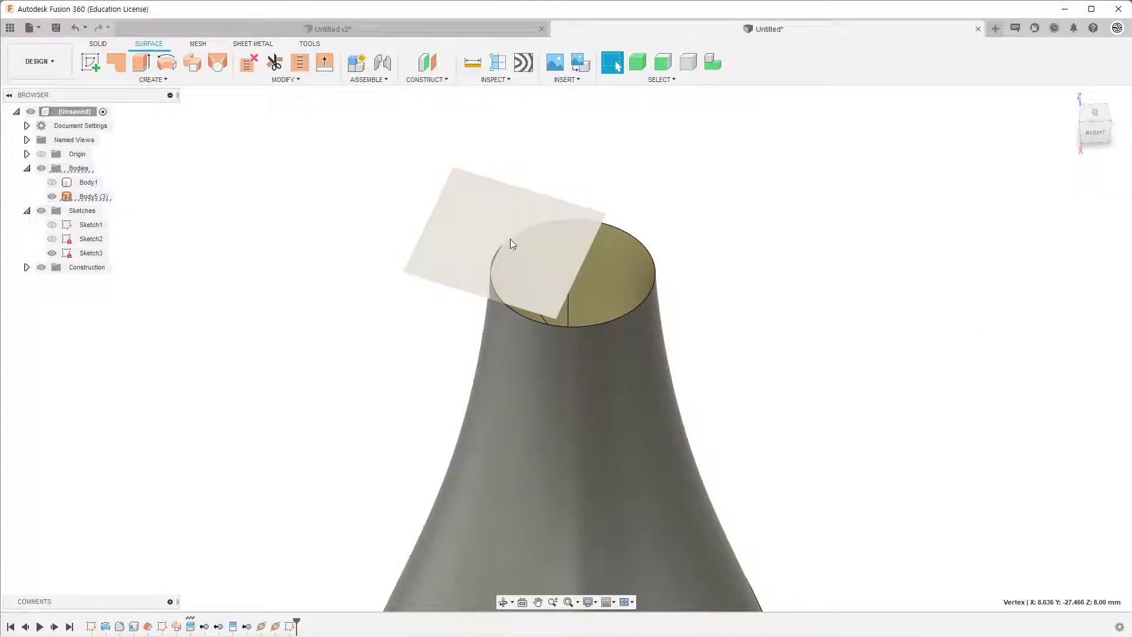
# Step: Sketch a point at the spiral curve's top end on the neck plane and finish the sketch
pyautogui.click(92, 65)
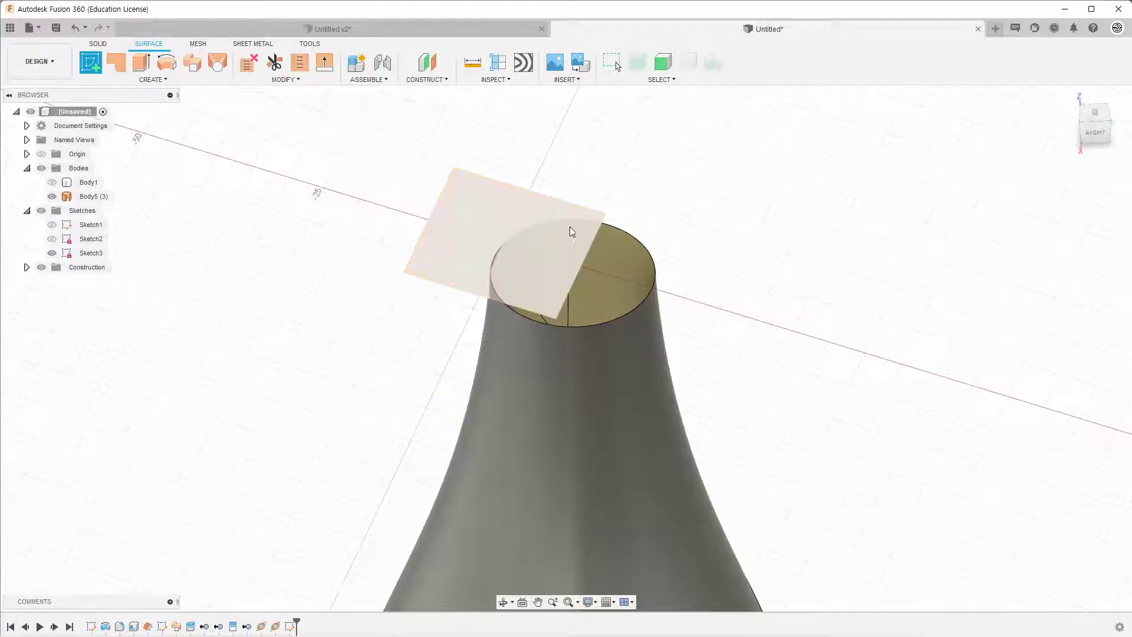
pyautogui.click(516, 220)
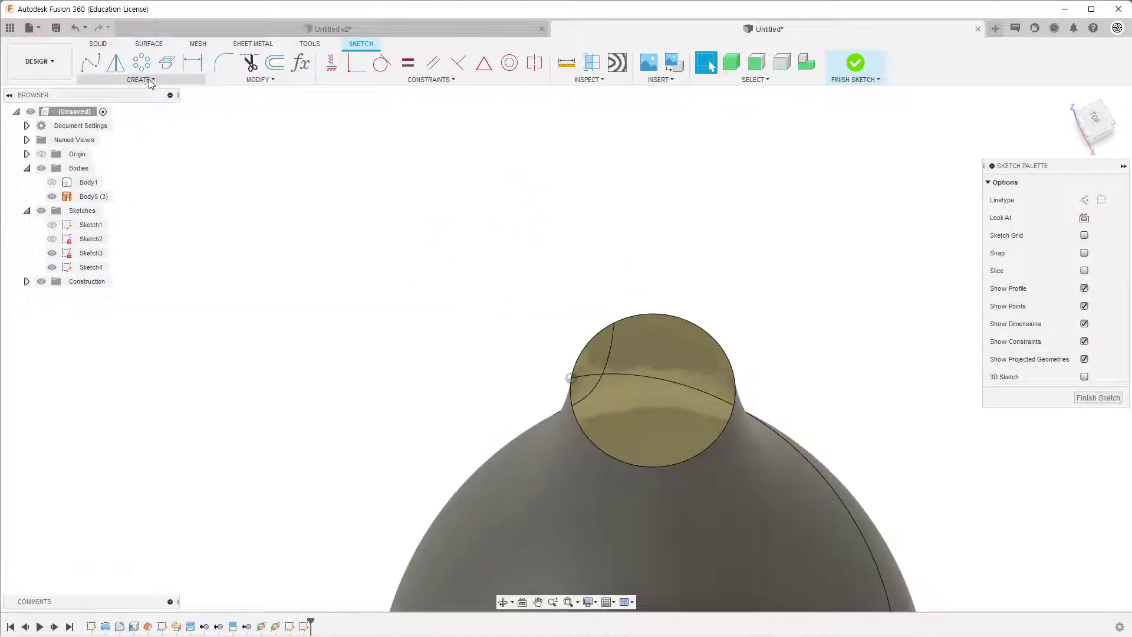
pyautogui.click(147, 87)
pyautogui.moveTo(106, 169)
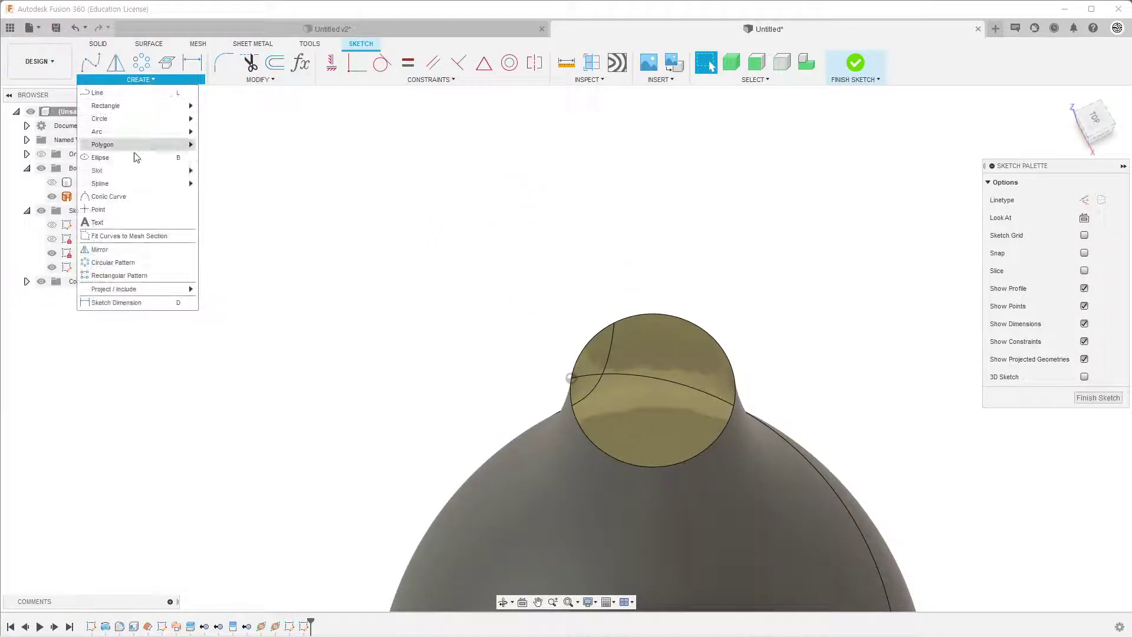
pyautogui.click(107, 211)
pyautogui.click(572, 378)
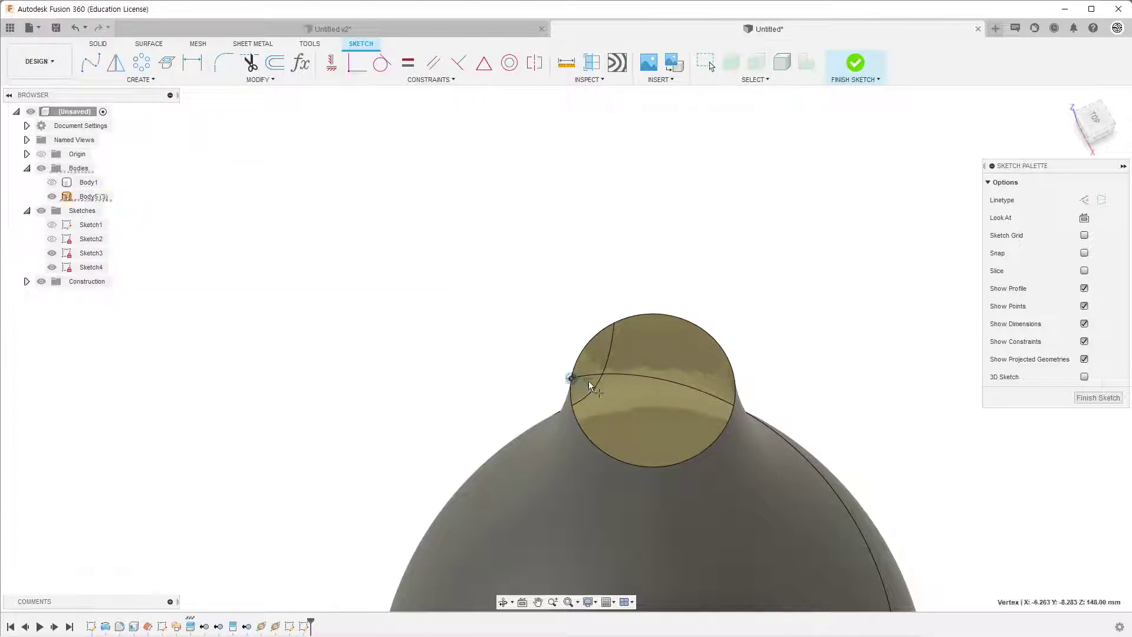
pyautogui.click(1110, 403)
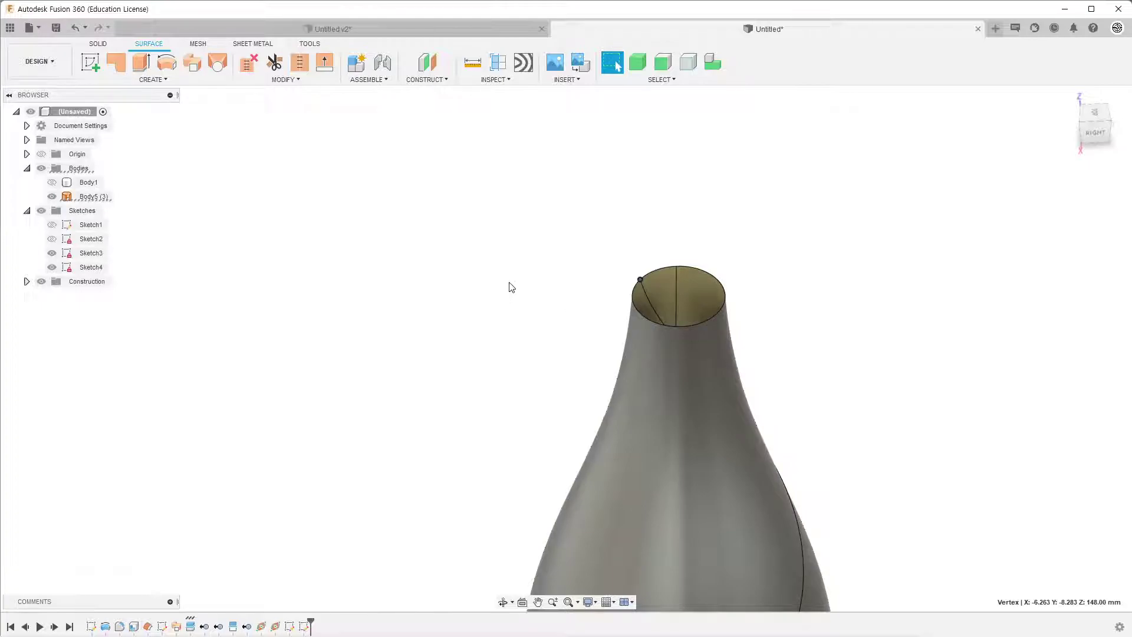
pyautogui.keyDown('shift'); pyautogui.moveTo(512, 282); pyautogui.dragTo(673, 282, button='middle'); pyautogui.keyUp('shift')
pyautogui.moveTo(535, 270)
pyautogui.keyDown('shift'); pyautogui.mouseDown(button='middle')
pyautogui.moveTo(707, 265)
pyautogui.moveTo(678, 249)
pyautogui.mouseUp(button='middle'); pyautogui.keyUp('shift')
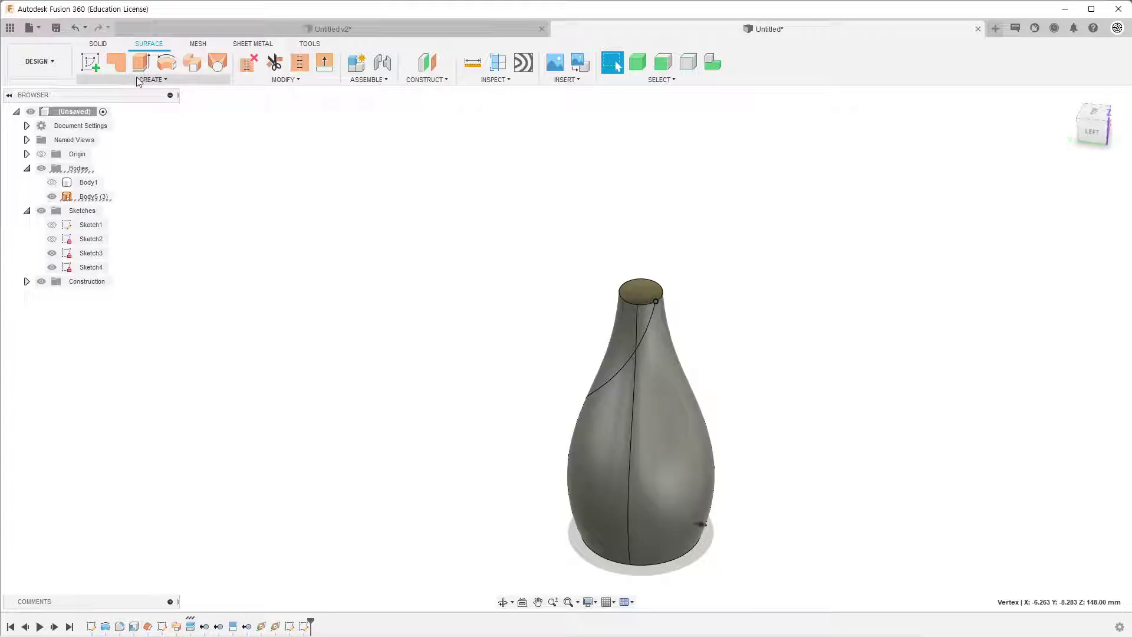
# Step: Start a Sweep from the SOLID tab's Create menu, then cancel it
pyautogui.click(99, 45)
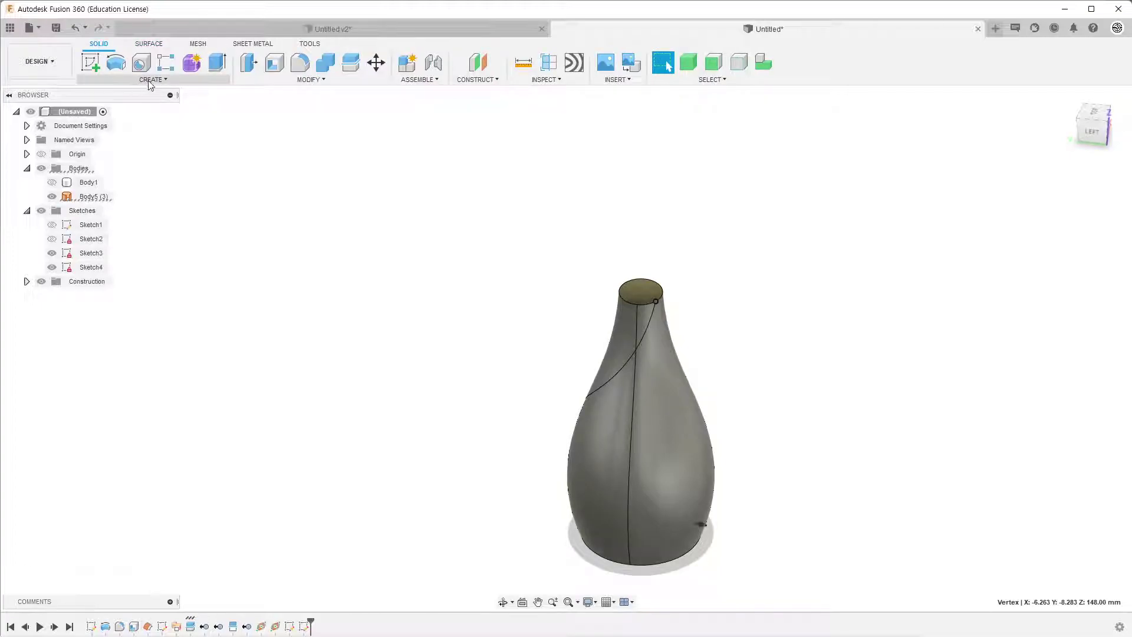
pyautogui.click(150, 81)
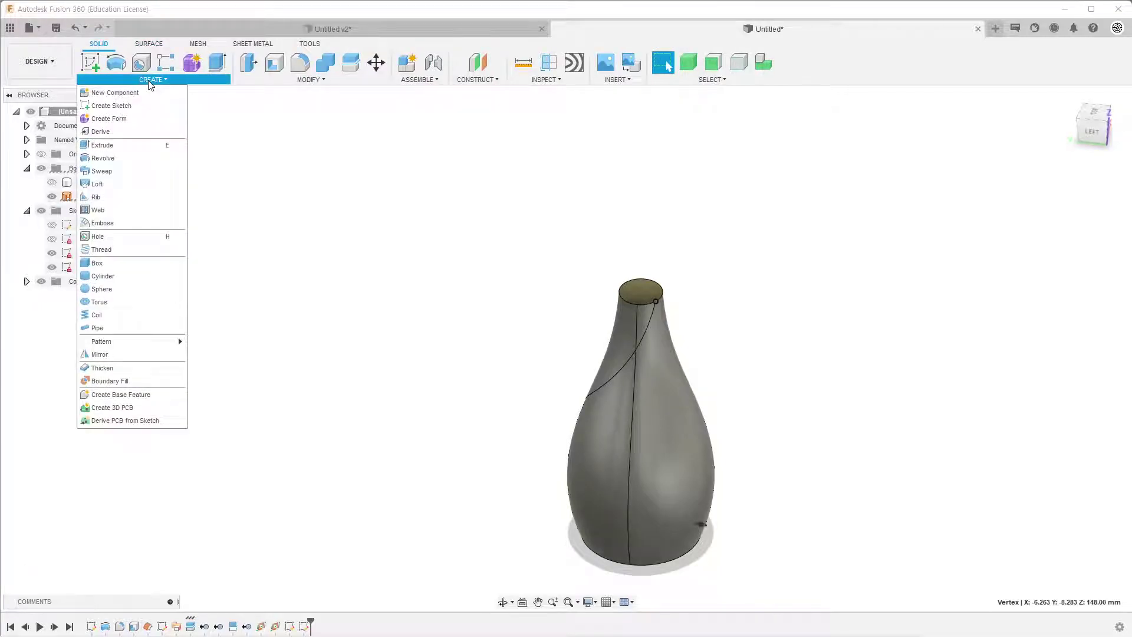
pyautogui.click(112, 178)
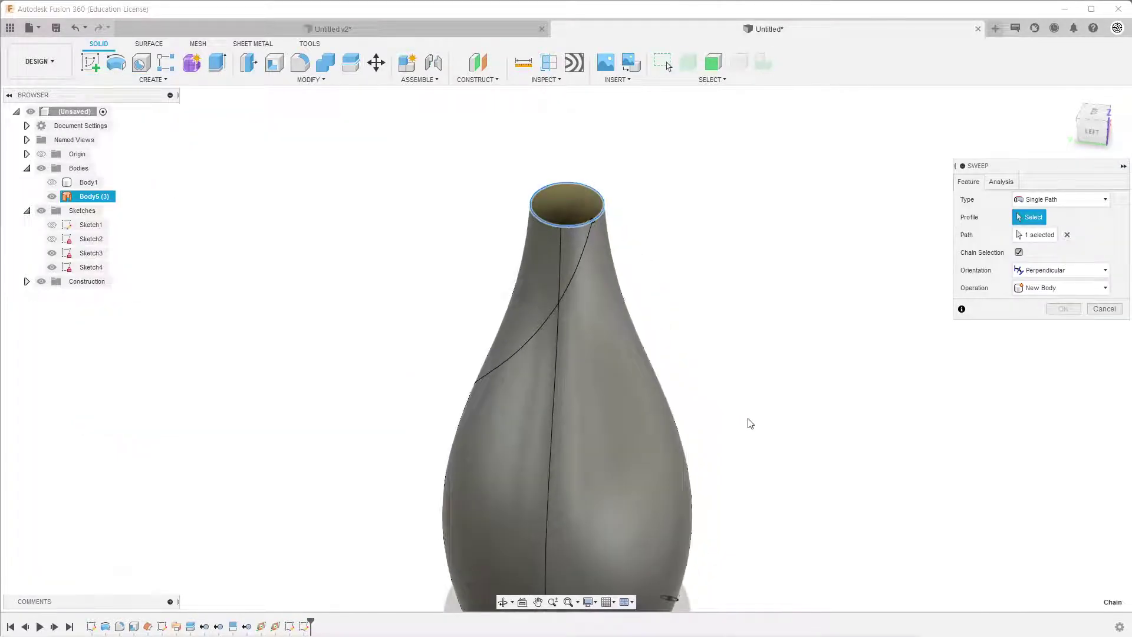
pyautogui.scroll(2, 748, 419)
pyautogui.click(1067, 234)
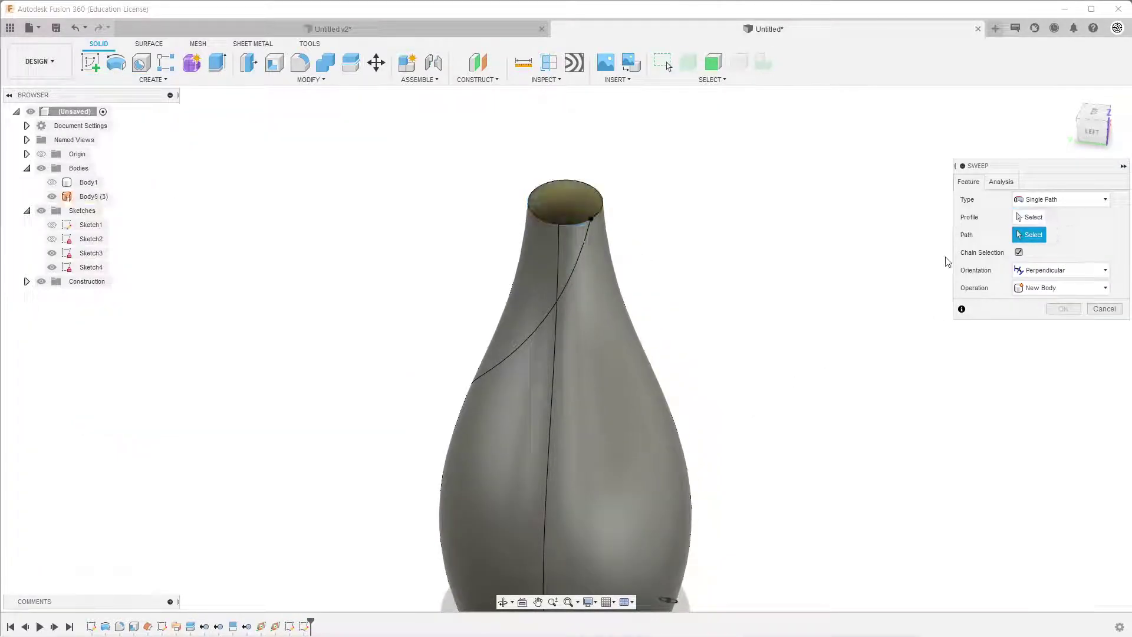
pyautogui.scroll(-2, 726, 215)
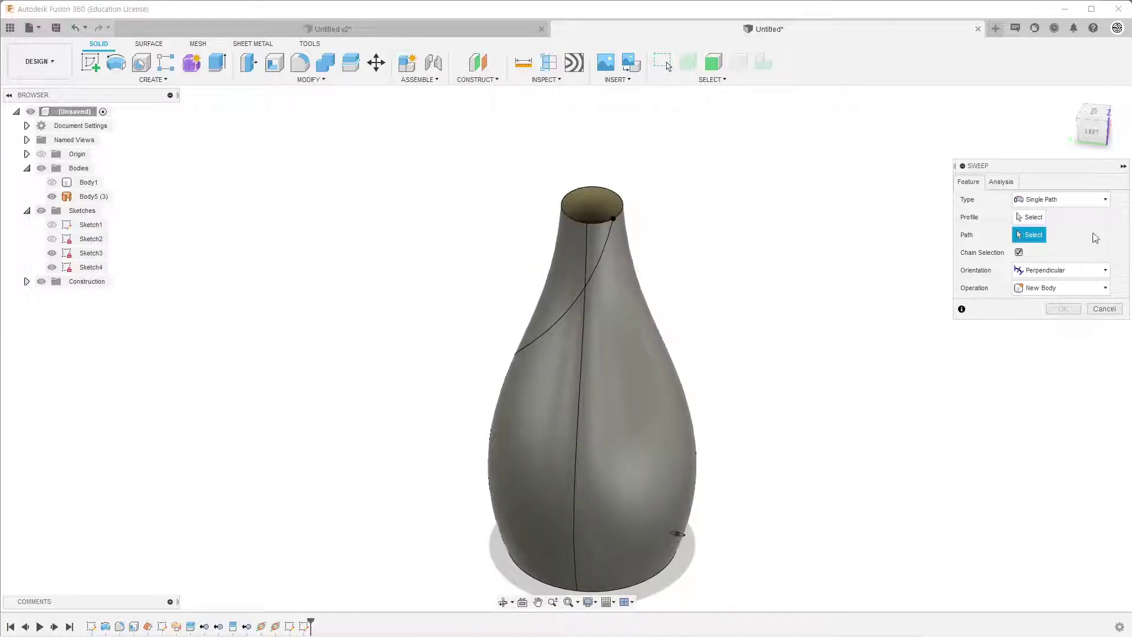
pyautogui.click(1105, 308)
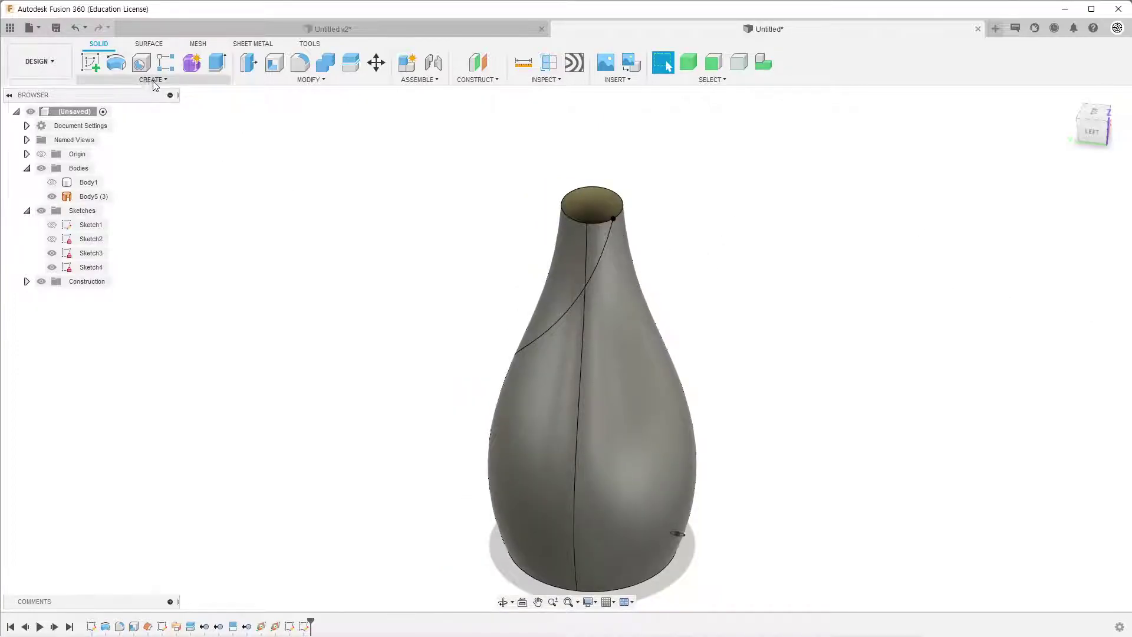
pyautogui.click(153, 79)
# Step: Start a loft with the vase's top and bottom sketch points as profiles
pyautogui.click(98, 184)
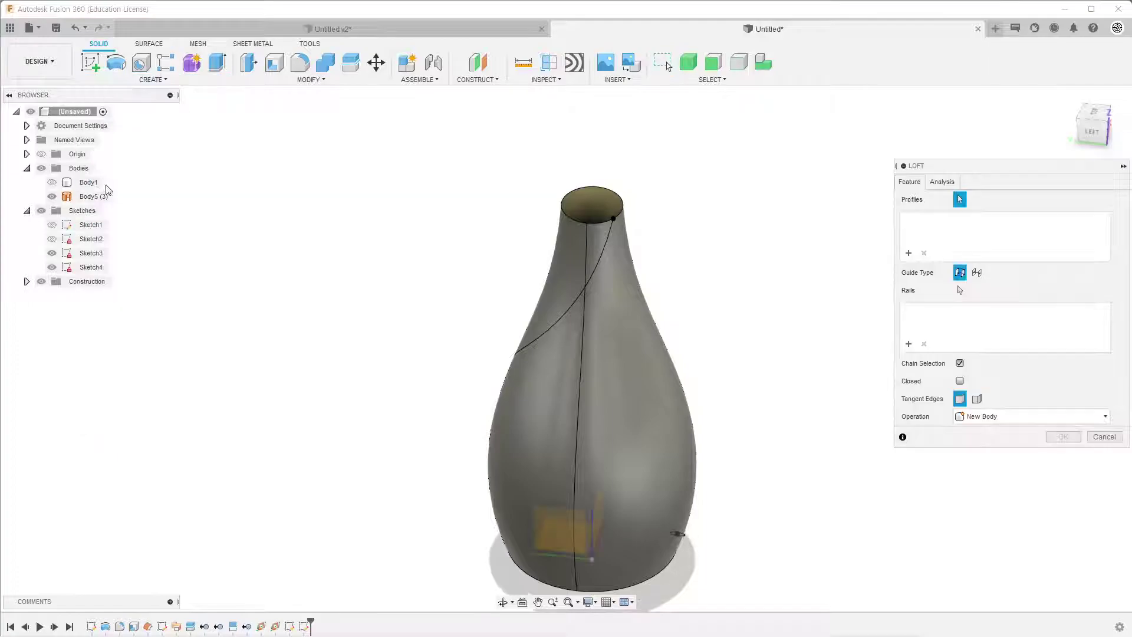
pyautogui.click(614, 218)
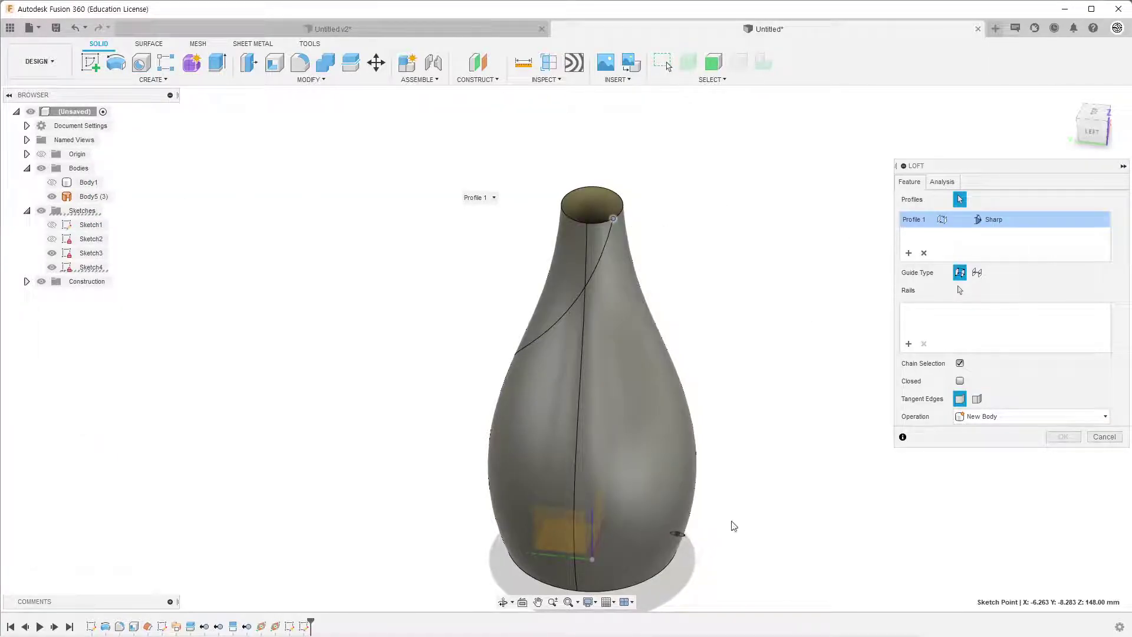
pyautogui.keyDown('shift'); pyautogui.moveTo(756, 430); pyautogui.dragTo(741, 458, button='middle'); pyautogui.keyUp('shift')
pyautogui.scroll(3, 718, 598)
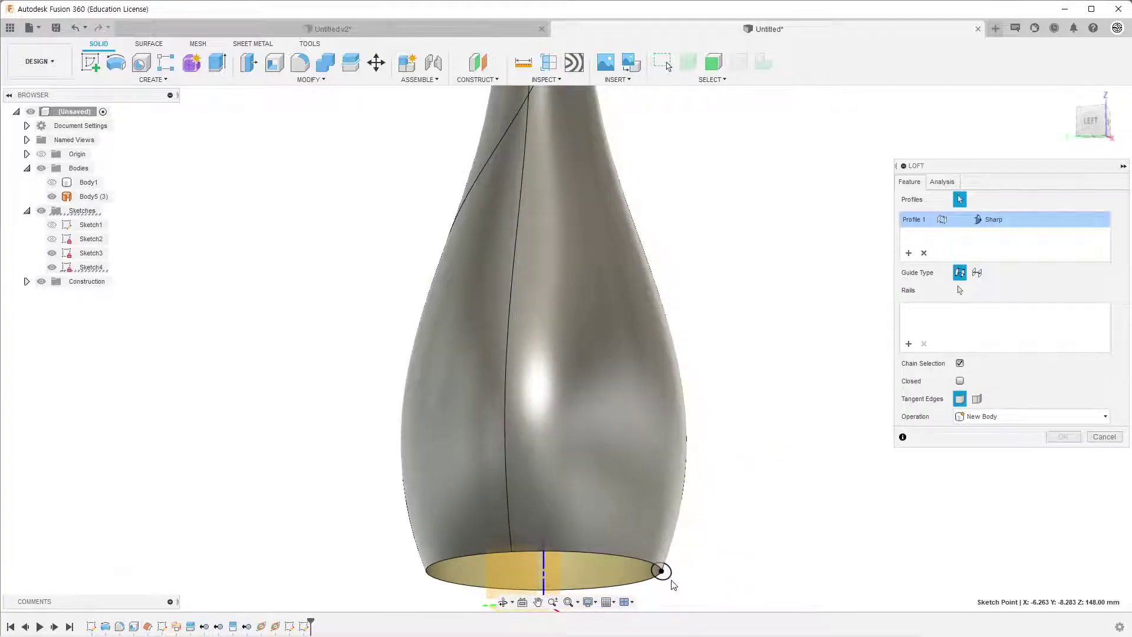
pyautogui.click(664, 573)
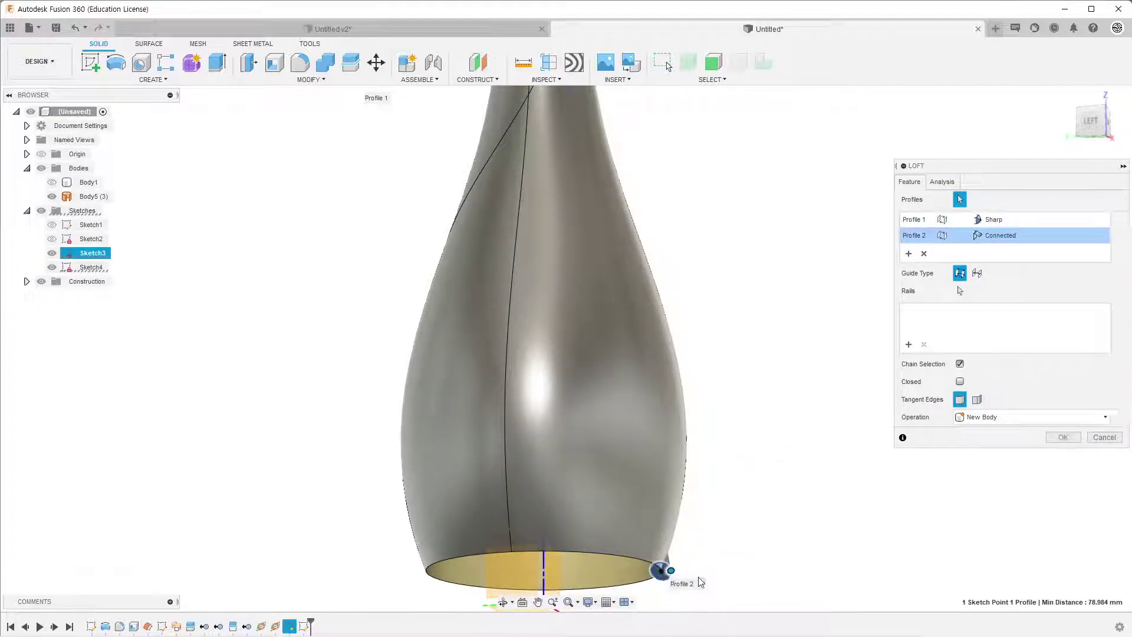
pyautogui.scroll(-3, 679, 575)
pyautogui.keyDown('shift'); pyautogui.moveTo(773, 415); pyautogui.dragTo(584, 471, button='middle'); pyautogui.keyUp('shift')
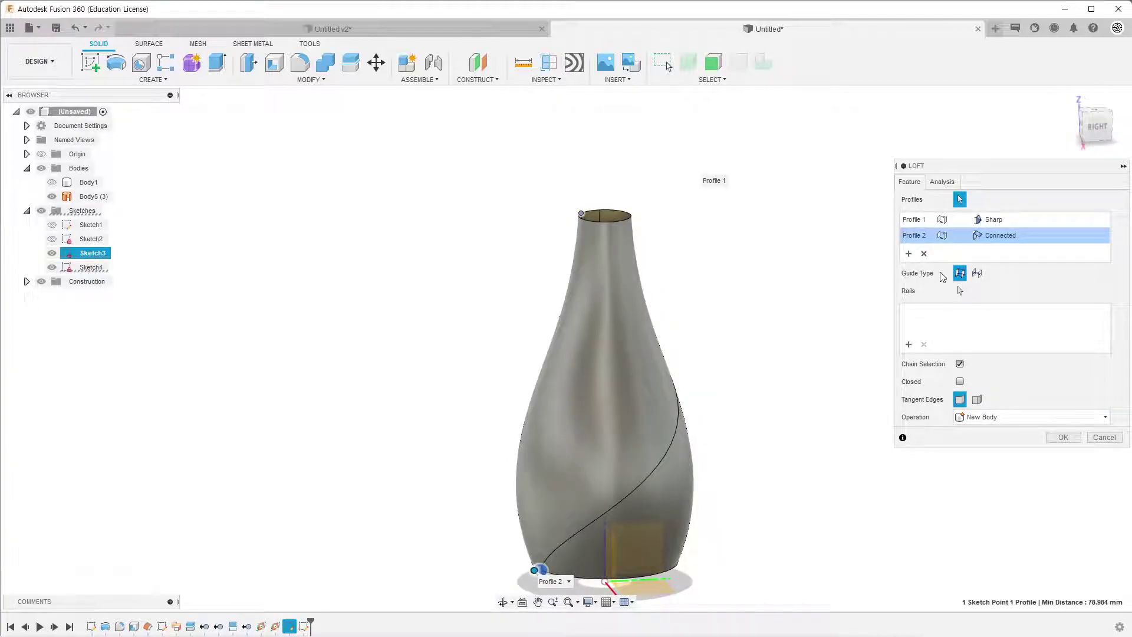
# Step: Guide the loft with the spiral seam curve as centerline and confirm it
pyautogui.click(978, 274)
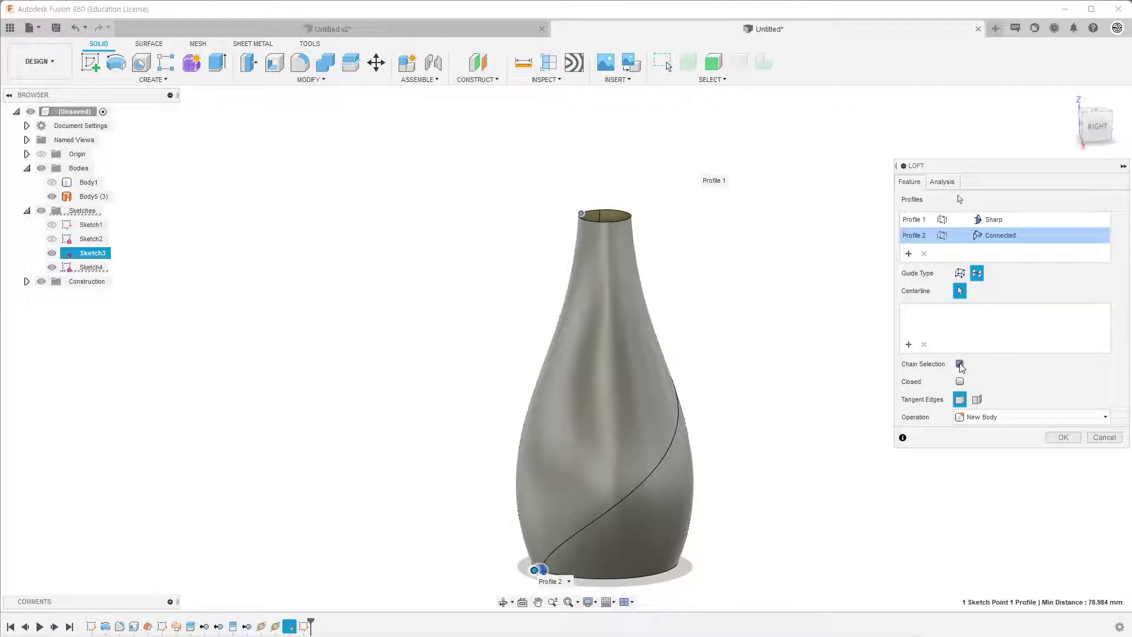
pyautogui.keyDown('shift'); pyautogui.moveTo(784, 383); pyautogui.dragTo(646, 388, button='middle'); pyautogui.keyUp('shift')
pyautogui.click(631, 390)
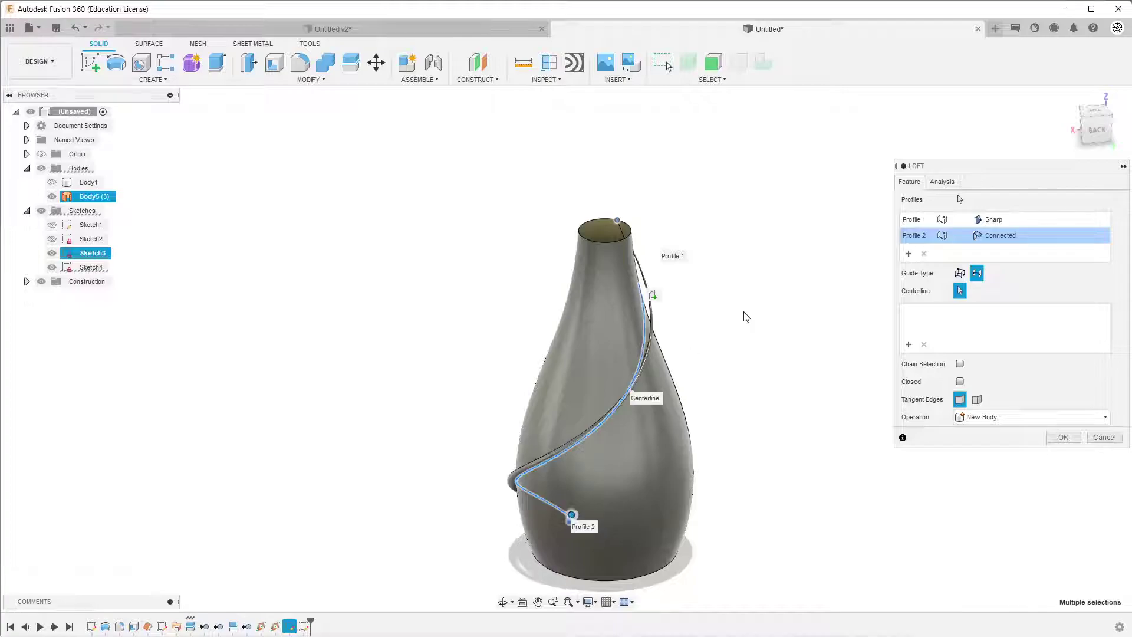
pyautogui.keyDown('shift'); pyautogui.moveTo(746, 317); pyautogui.dragTo(629, 340, button='middle'); pyautogui.keyUp('shift')
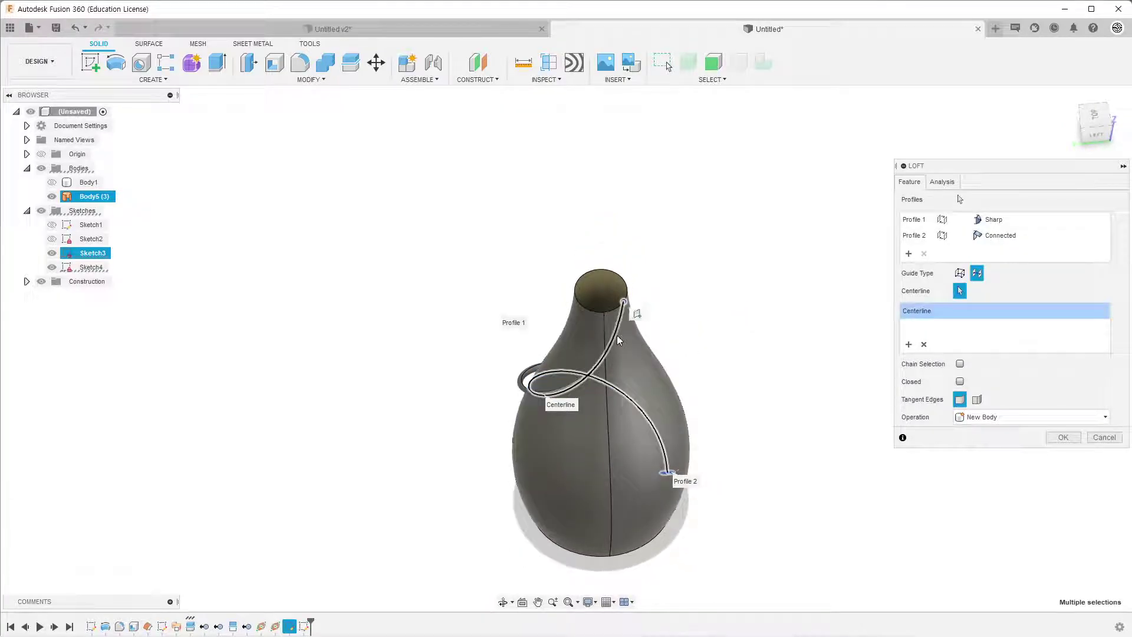
pyautogui.keyDown('shift'); pyautogui.moveTo(726, 346); pyautogui.dragTo(769, 324, button='middle'); pyautogui.keyUp('shift')
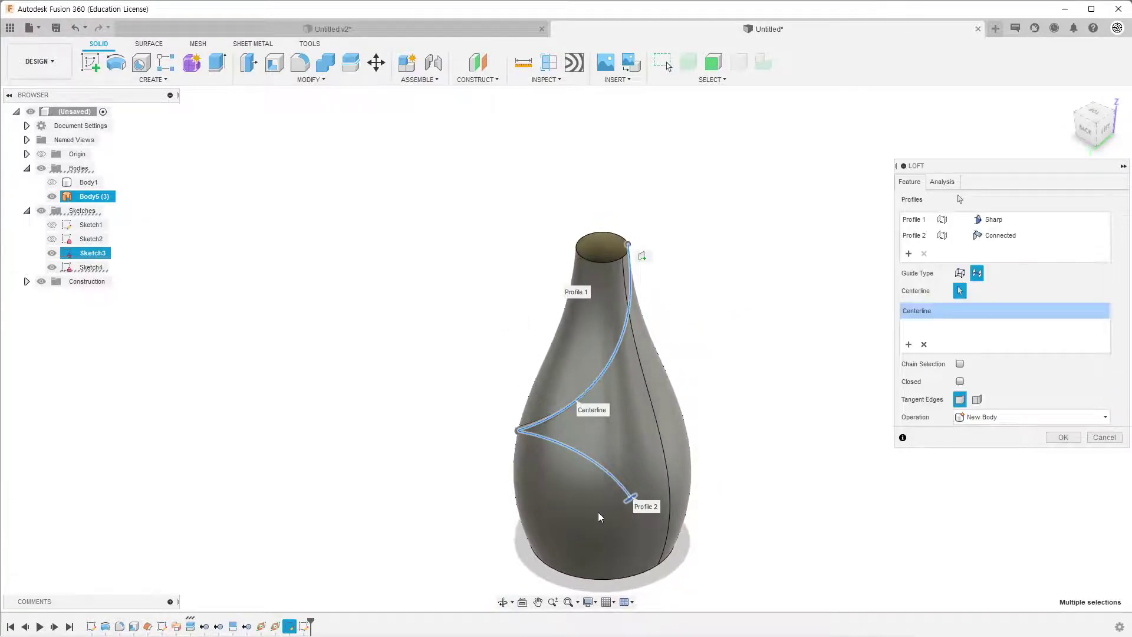
pyautogui.moveTo(600, 517)
pyautogui.keyDown('shift'); pyautogui.mouseDown(button='middle')
pyautogui.moveTo(536, 450)
pyautogui.moveTo(430, 434)
pyautogui.moveTo(448, 406)
pyautogui.moveTo(326, 414)
pyautogui.moveTo(354, 417)
pyautogui.mouseUp(button='middle'); pyautogui.keyUp('shift')
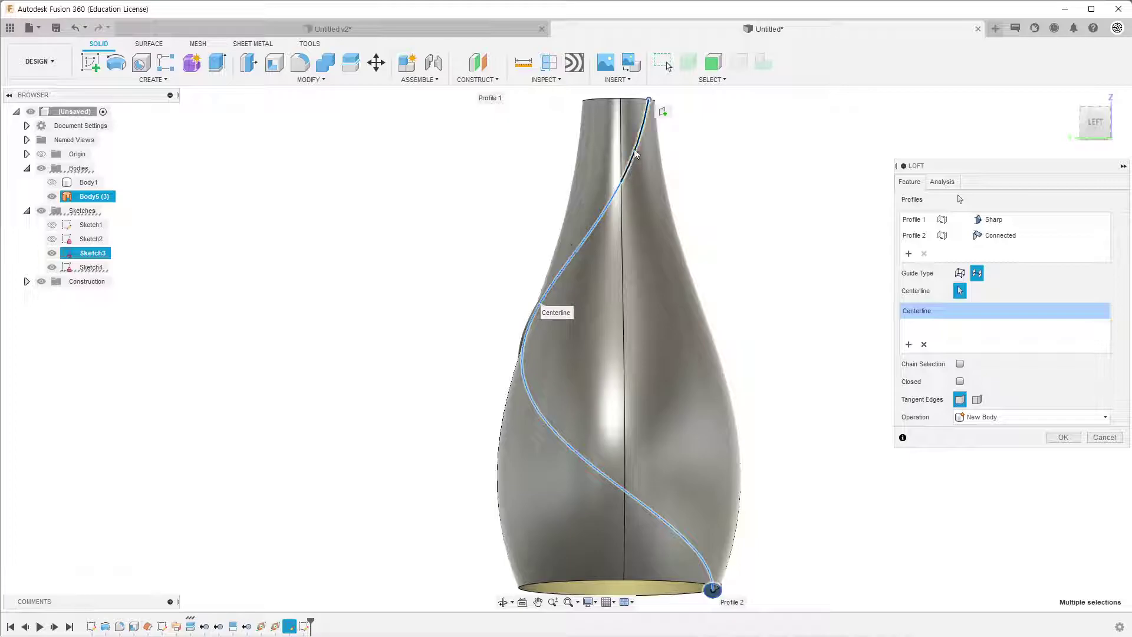
pyautogui.click(1066, 438)
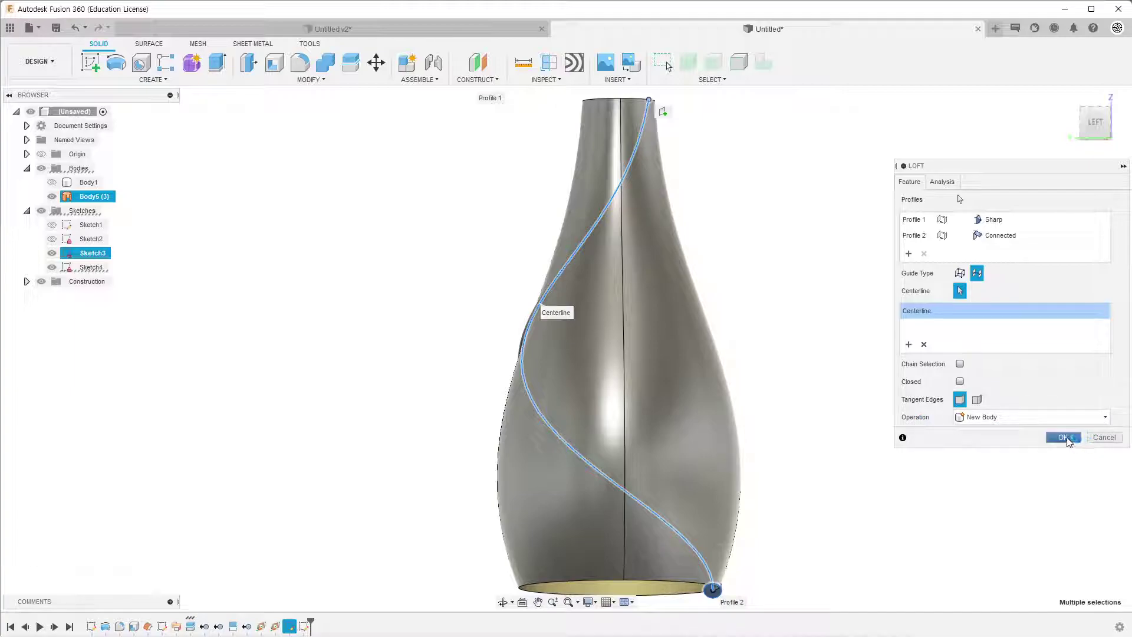
# Step: Hide the vase body Body5 so only the spiral tube Body6 is visible
pyautogui.scroll(3, 586, 350)
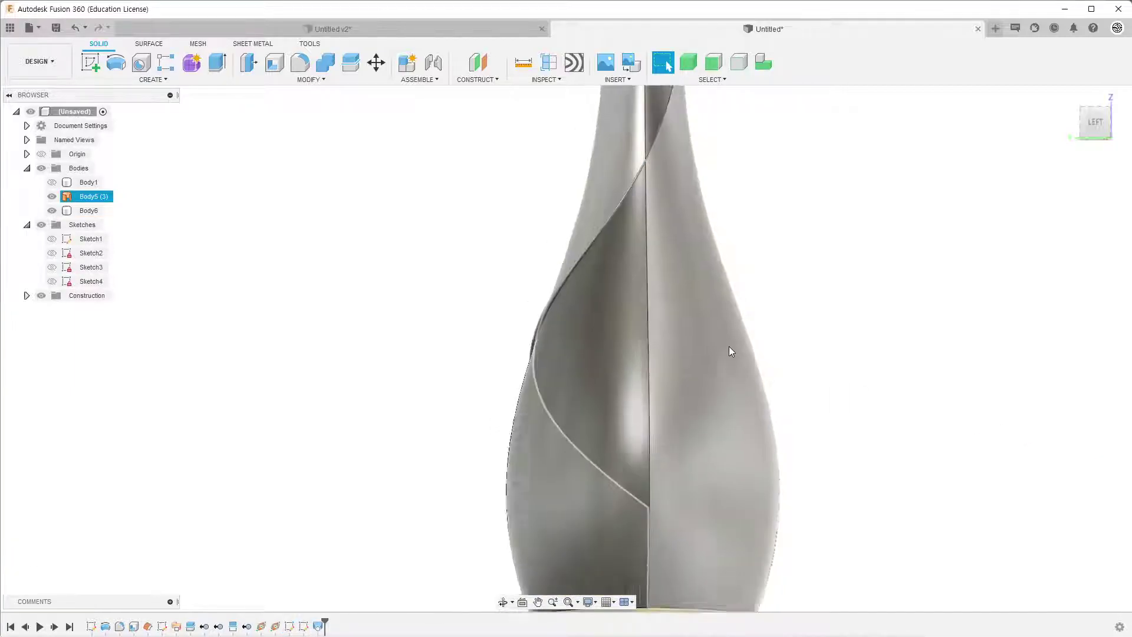
pyautogui.scroll(-3, 730, 352)
pyautogui.keyDown('shift'); pyautogui.moveTo(846, 298); pyautogui.dragTo(814, 326, button='middle'); pyautogui.keyUp('shift')
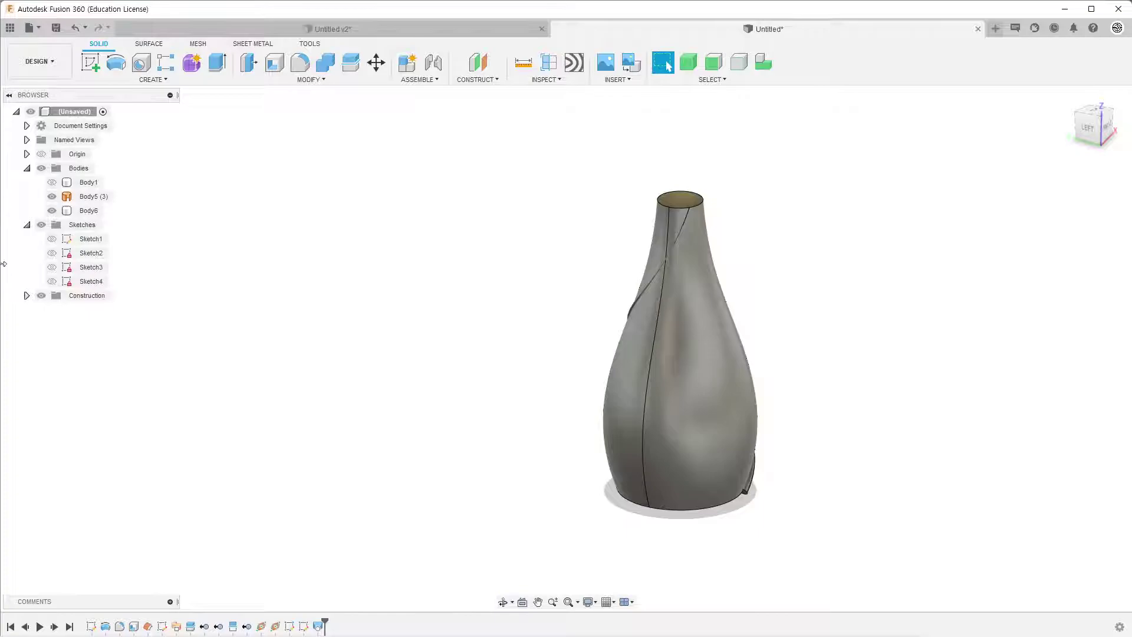
pyautogui.click(52, 197)
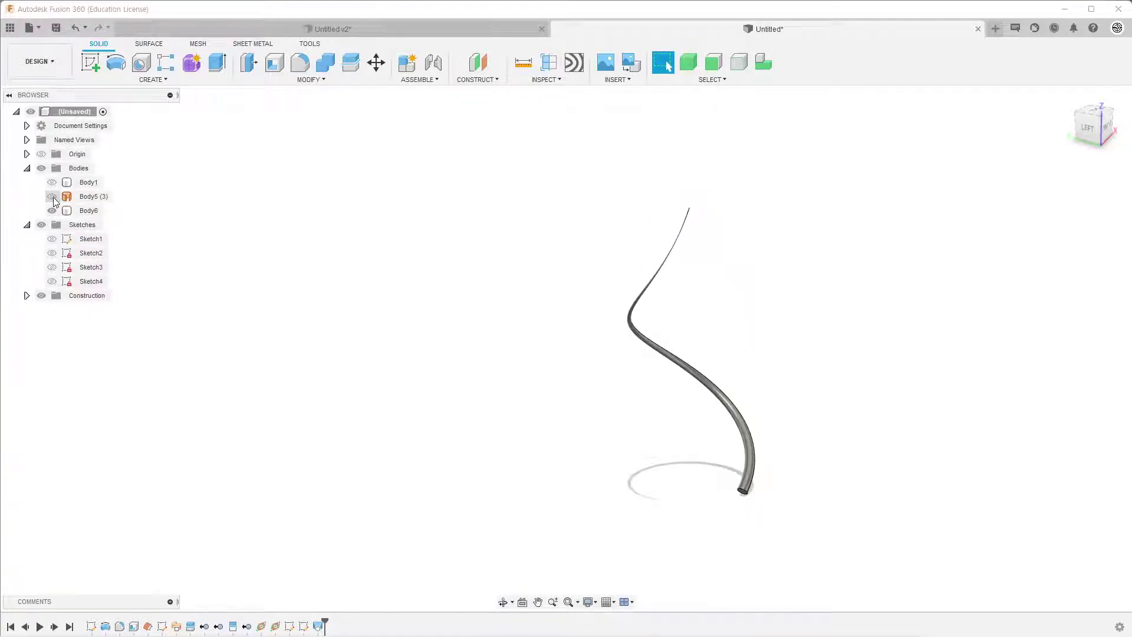
pyautogui.moveTo(438, 293)
pyautogui.keyDown('shift'); pyautogui.mouseDown(button='middle')
pyautogui.moveTo(513, 260)
pyautogui.moveTo(645, 247)
pyautogui.moveTo(569, 174)
pyautogui.moveTo(706, 391)
pyautogui.mouseUp(button='middle'); pyautogui.keyUp('shift')
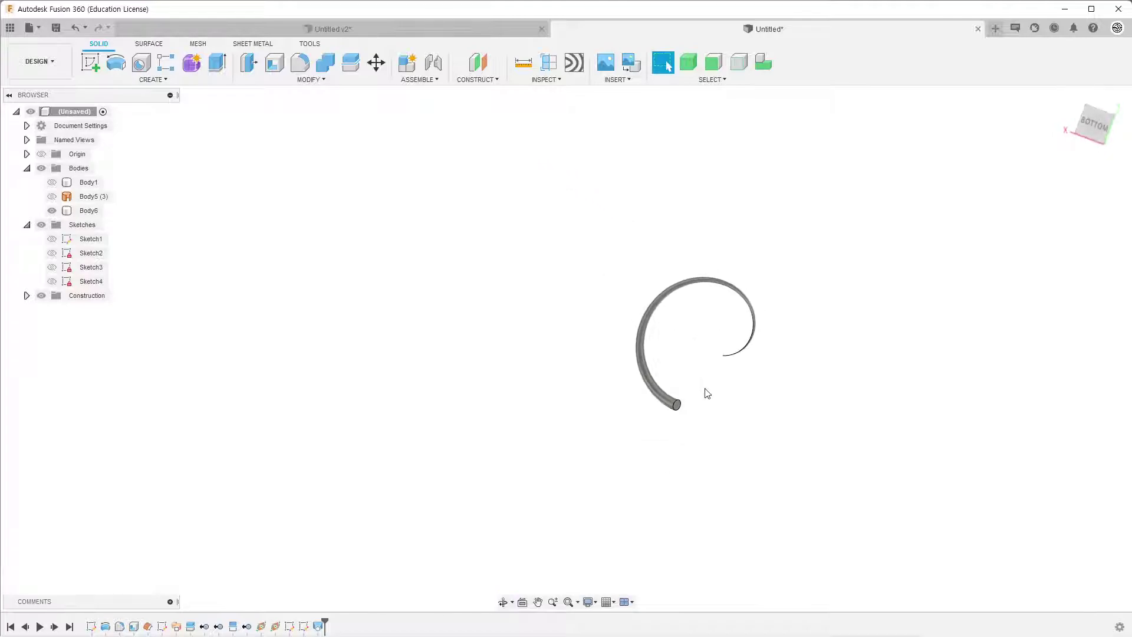
pyautogui.scroll(2, 702, 428)
pyautogui.scroll(2, 702, 428)
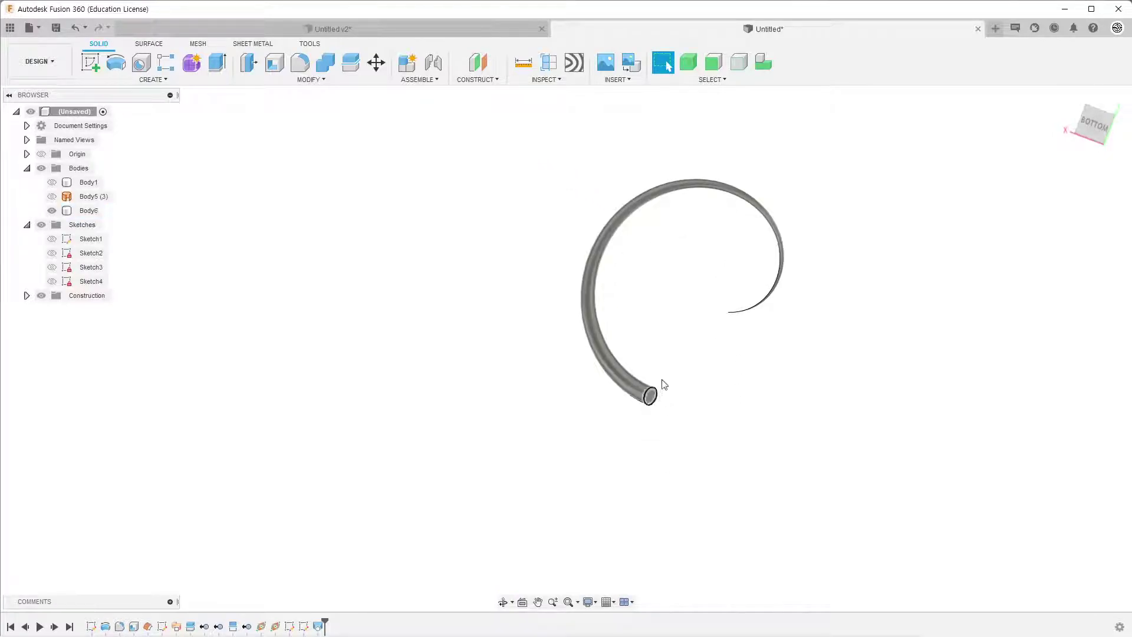
# Step: Round the spiral tube's thick end edge with a 2.4 mm fillet
pyautogui.click(298, 61)
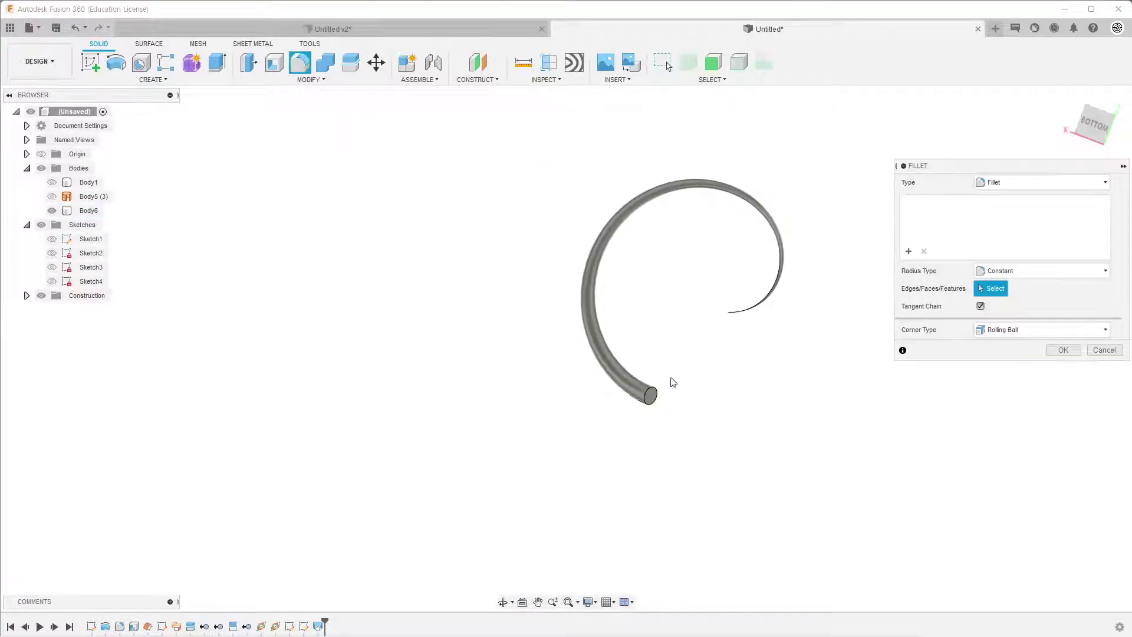
pyautogui.click(651, 394)
pyautogui.scroll(2, 656, 388)
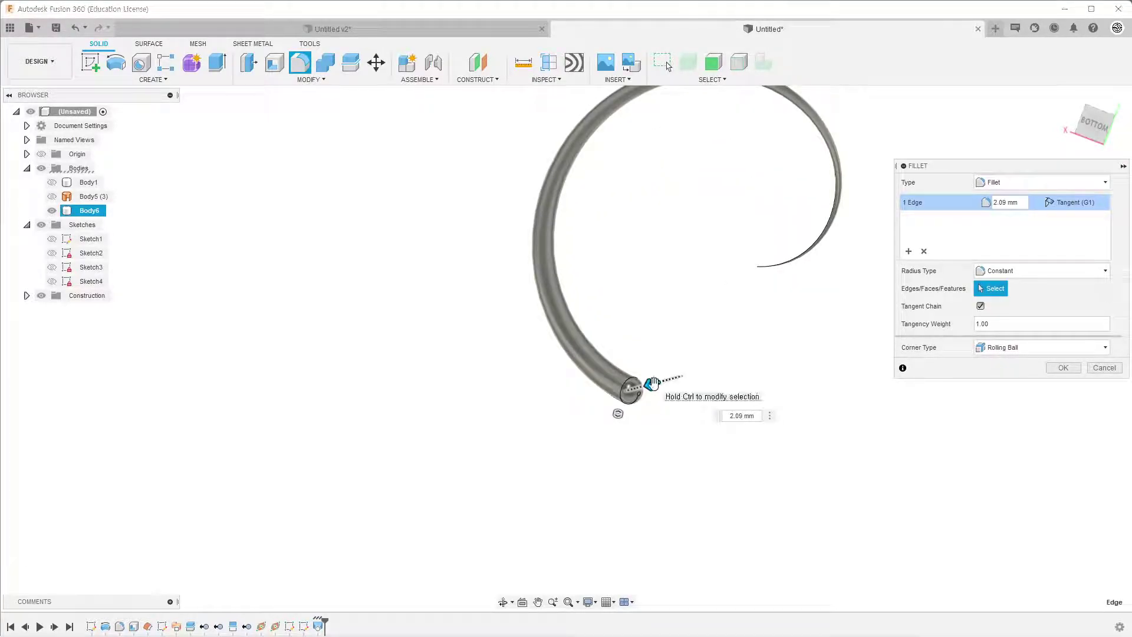
pyautogui.moveTo(659, 383); pyautogui.dragTo(653, 385)
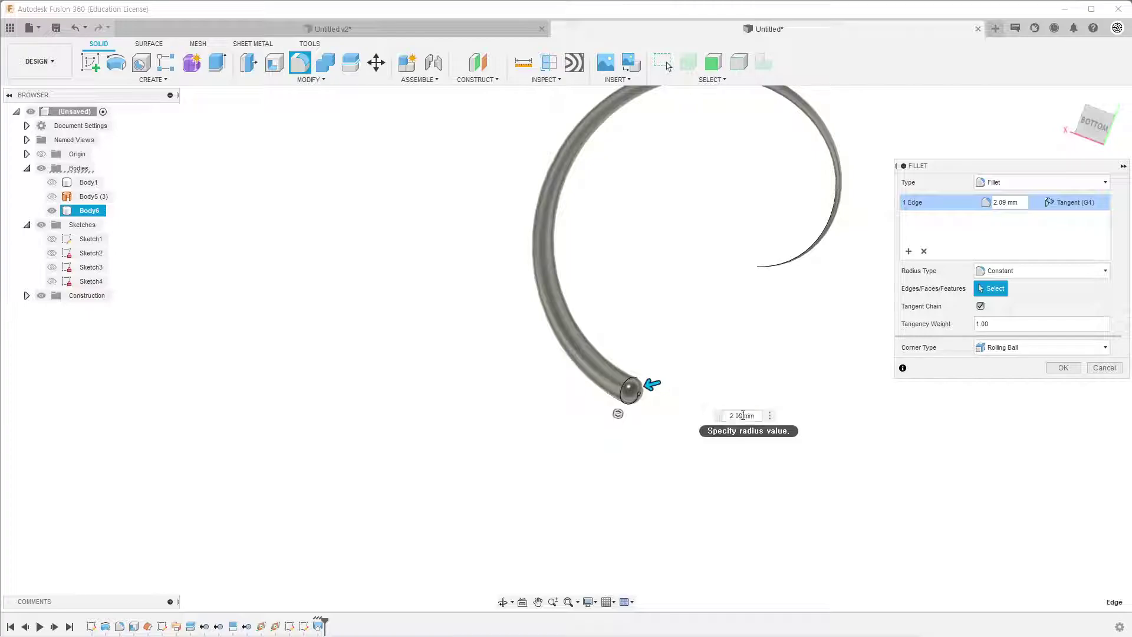
pyautogui.write('2')
pyautogui.press('Return')
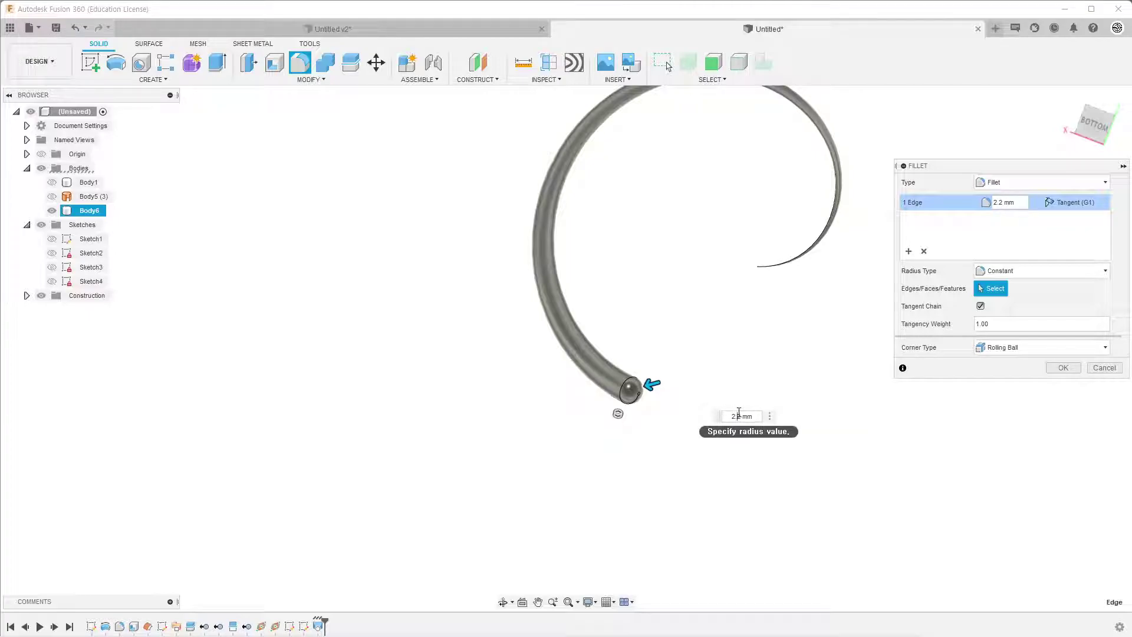
pyautogui.press('Up')
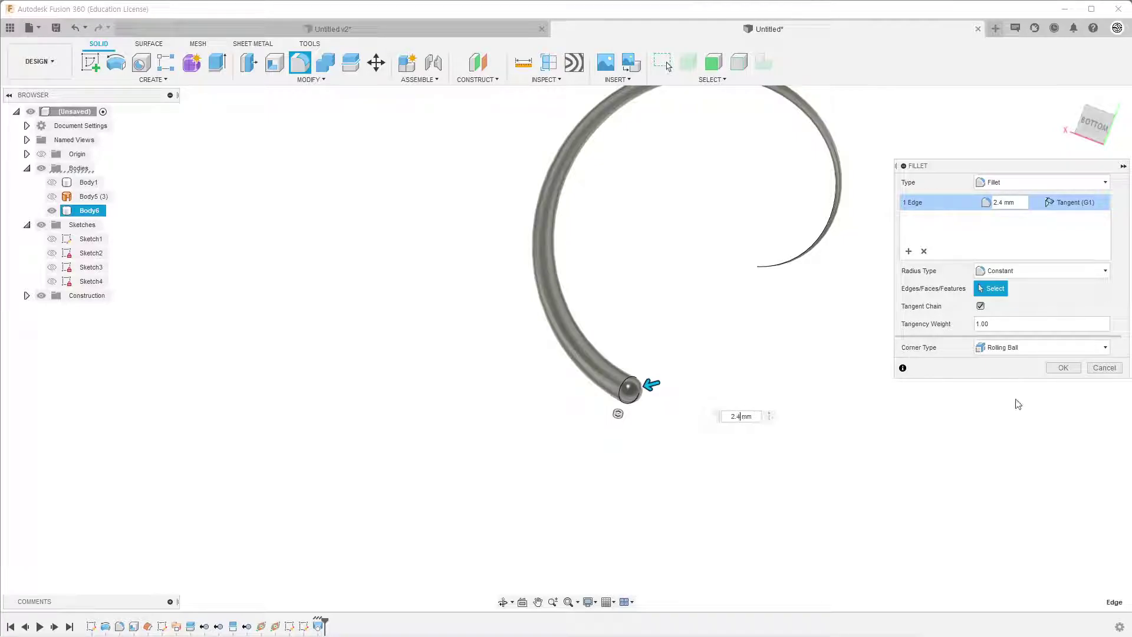
pyautogui.click(1063, 368)
pyautogui.scroll(-3, 749, 418)
pyautogui.moveTo(756, 409)
pyautogui.keyDown('shift'); pyautogui.mouseDown(button='middle')
pyautogui.moveTo(694, 441)
pyautogui.moveTo(617, 458)
pyautogui.moveTo(390, 452)
pyautogui.moveTo(414, 496)
pyautogui.mouseUp(button='middle'); pyautogui.keyUp('shift')
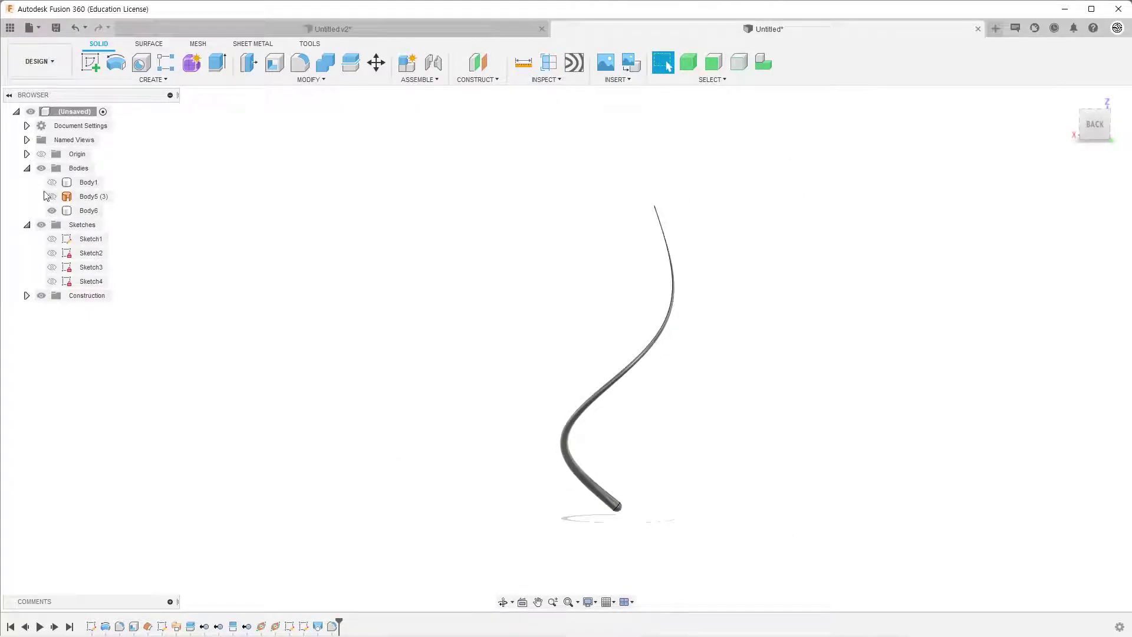
# Step: Show the vase body again and select the spiral rib Body6
pyautogui.click(52, 183)
pyautogui.moveTo(340, 326)
pyautogui.keyDown('shift'); pyautogui.mouseDown(button='middle')
pyautogui.moveTo(369, 281)
pyautogui.moveTo(457, 263)
pyautogui.moveTo(533, 278)
pyautogui.moveTo(523, 293)
pyautogui.moveTo(427, 318)
pyautogui.moveTo(329, 327)
pyautogui.mouseUp(button='middle'); pyautogui.keyUp('shift')
pyautogui.moveTo(392, 324); pyautogui.dragTo(378, 321)
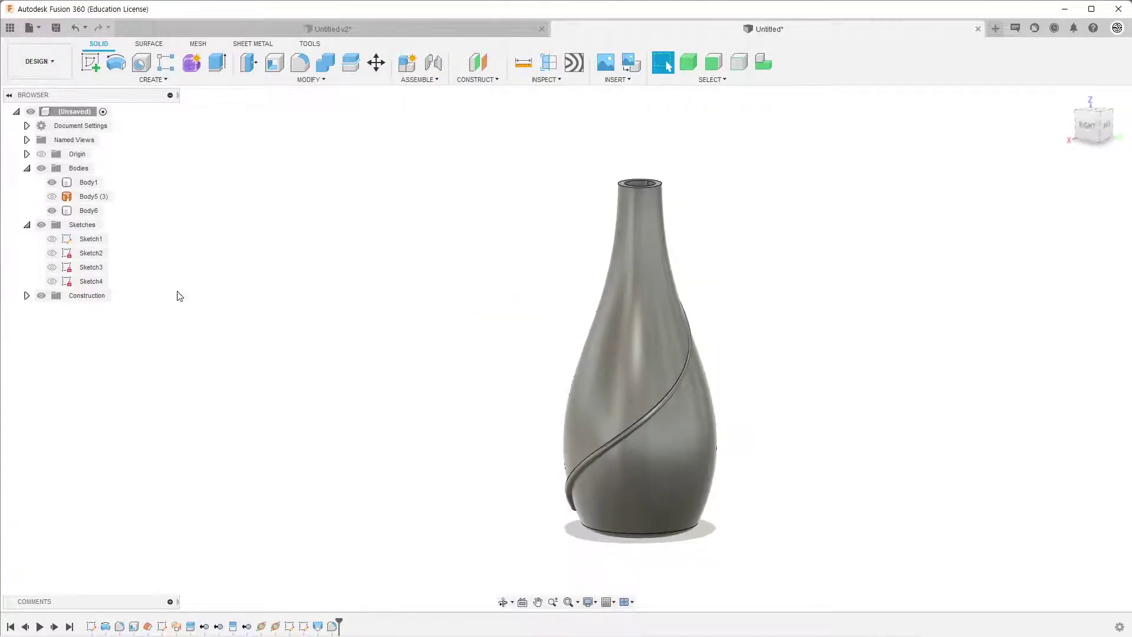
pyautogui.press('Escape')
pyautogui.scroll(-2, 472, 271)
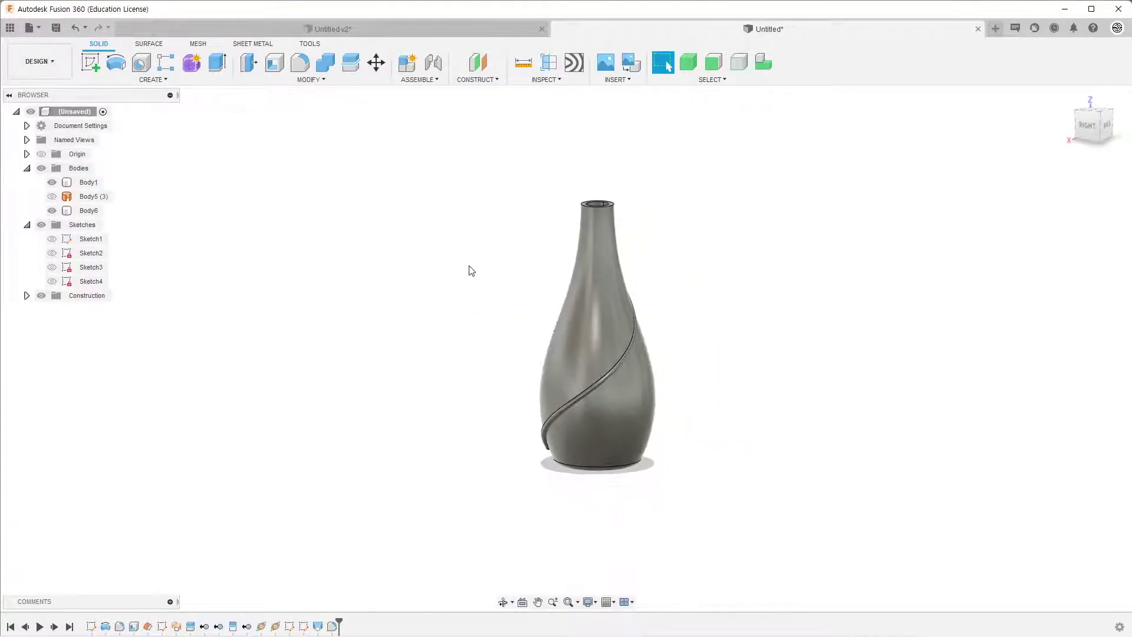
pyautogui.click(89, 211)
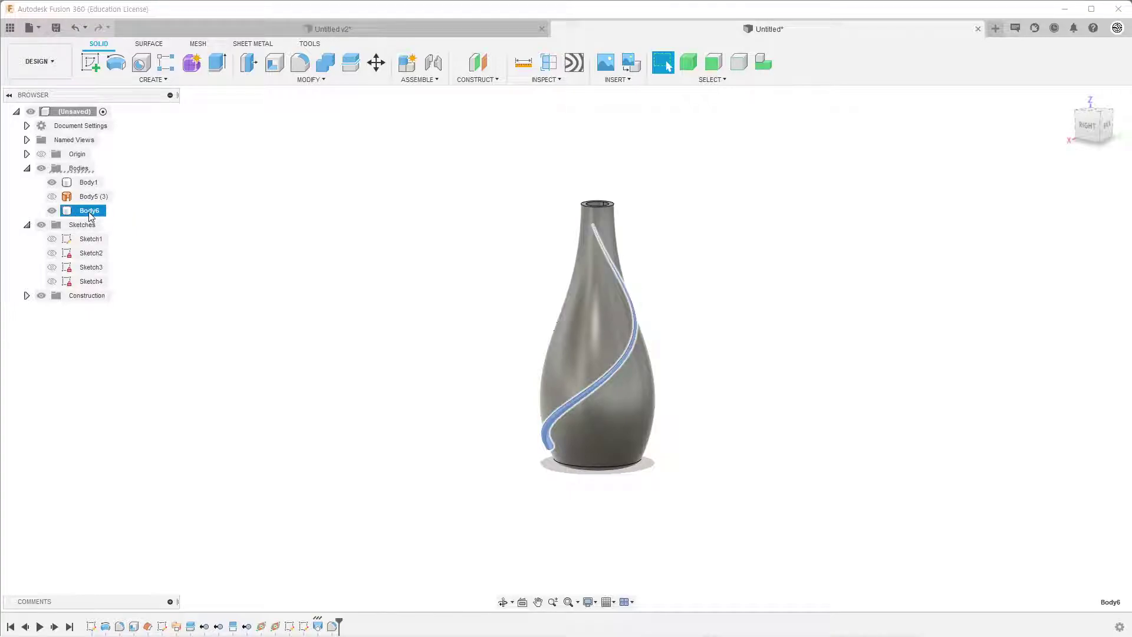
# Step: Circular-pattern Body6 eight times around the vase's vertical axis
pyautogui.click(164, 79)
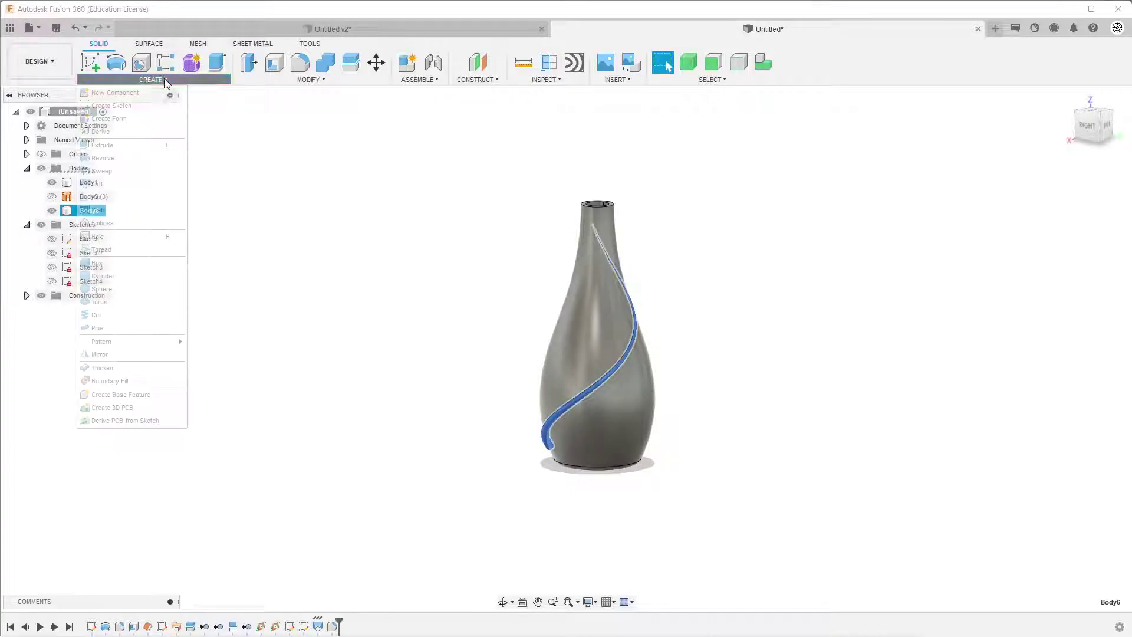
pyautogui.moveTo(101, 341)
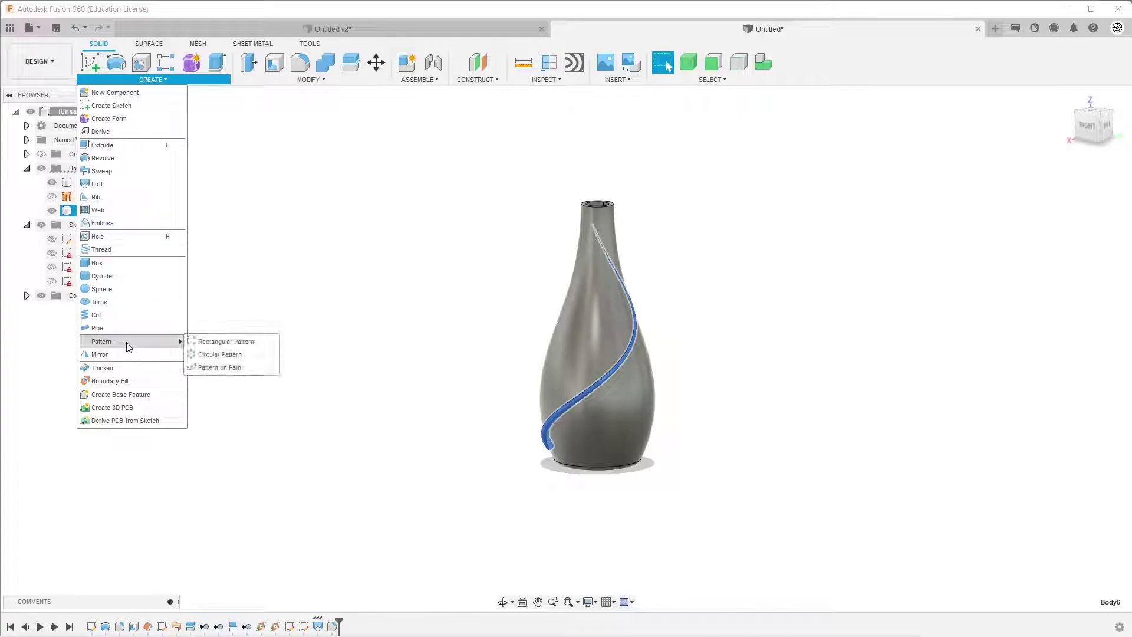
pyautogui.click(220, 355)
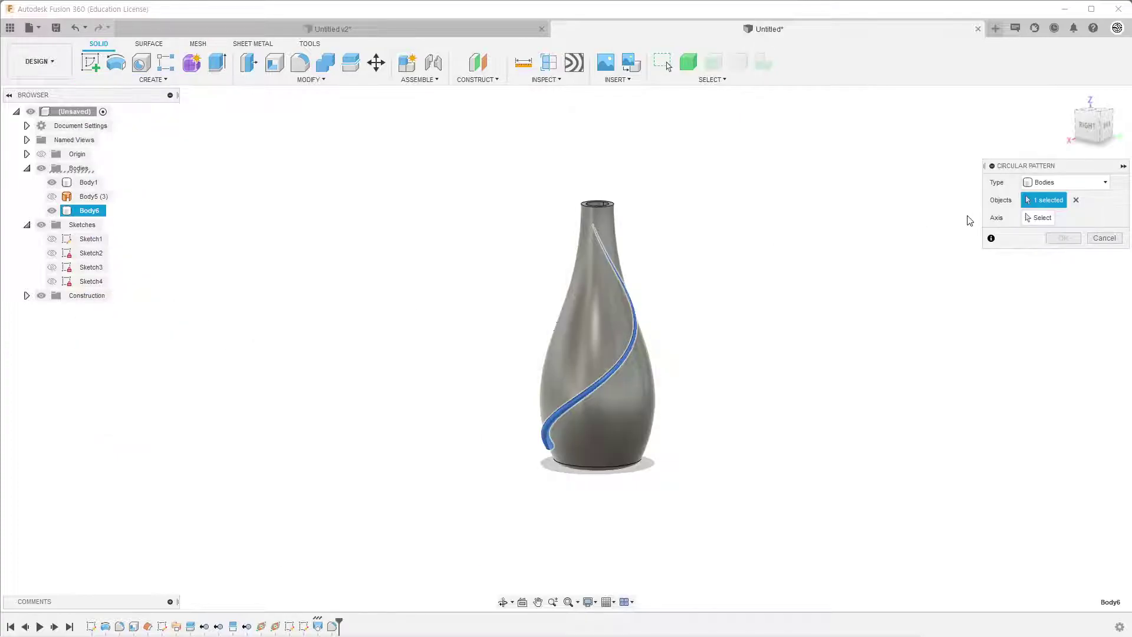
pyautogui.click(1036, 217)
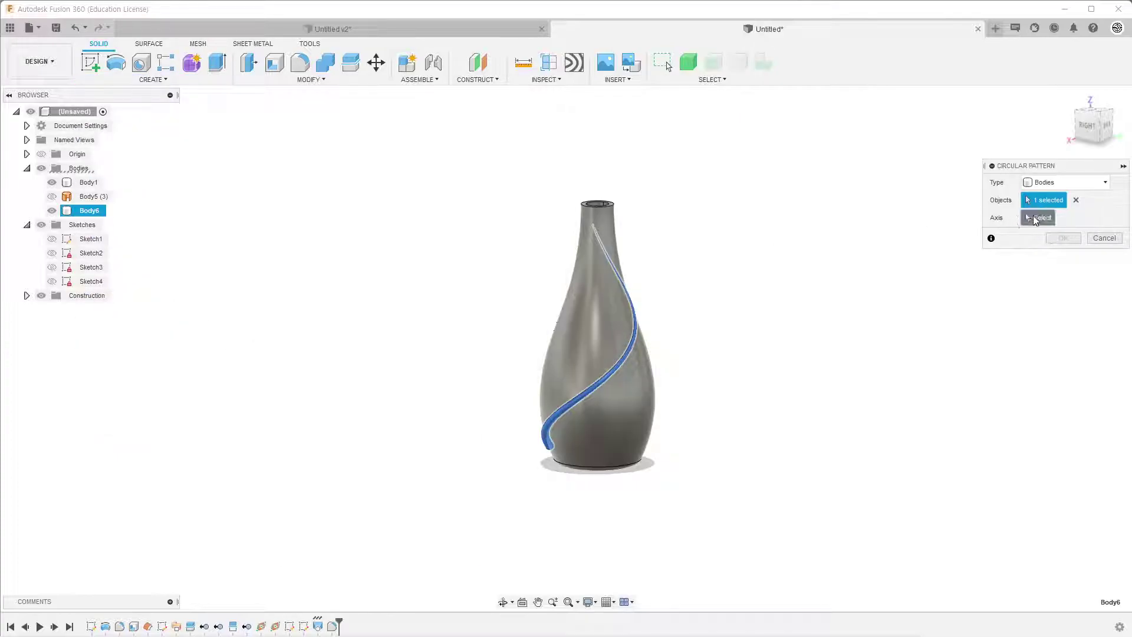
pyautogui.click(596, 435)
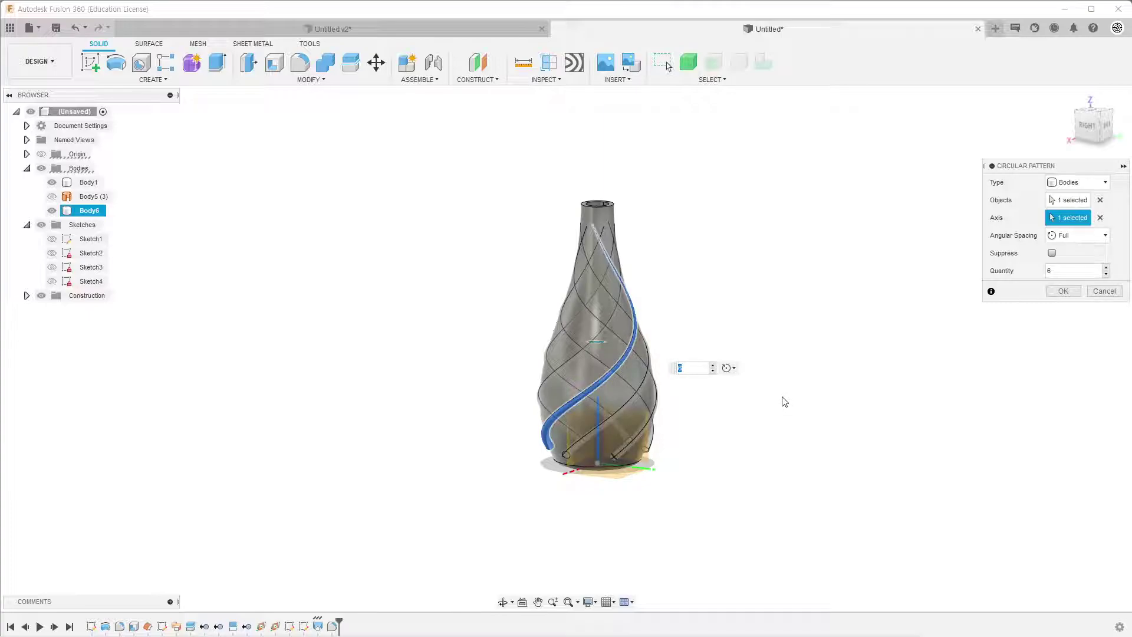
pyautogui.press('Return')
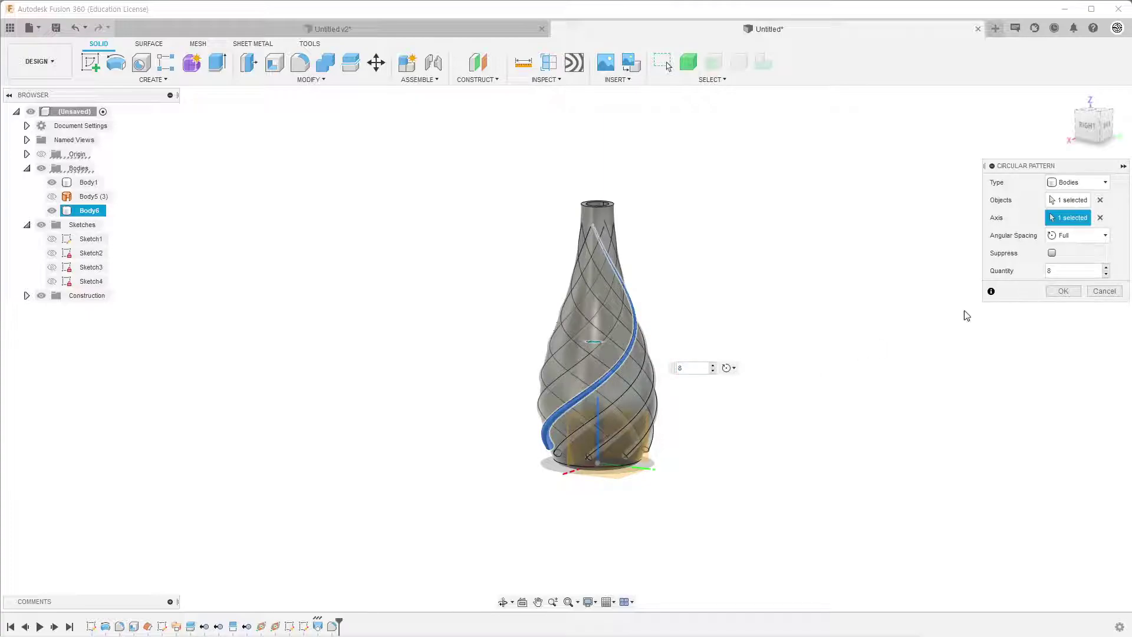
pyautogui.click(1064, 291)
pyautogui.moveTo(664, 401)
pyautogui.keyDown('shift'); pyautogui.mouseDown(button='middle')
pyautogui.moveTo(736, 327)
pyautogui.moveTo(789, 303)
pyautogui.moveTo(922, 335)
pyautogui.moveTo(892, 376)
pyautogui.moveTo(804, 412)
pyautogui.moveTo(716, 417)
pyautogui.moveTo(690, 371)
pyautogui.mouseUp(button='middle'); pyautogui.keyUp('shift')
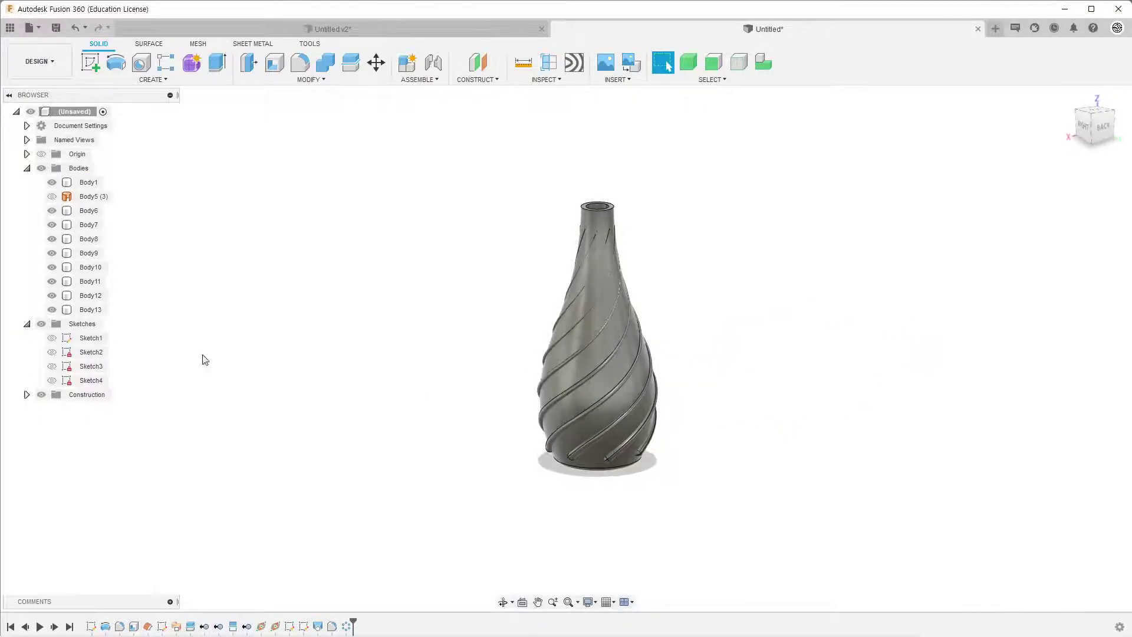
# Step: Mirror the eight ribs Body6–Body13 across the chosen plane, joining the crossing copies
pyautogui.click(89, 210)
pyautogui.keyDown('shift'); pyautogui.click(93, 310); pyautogui.keyUp('shift')
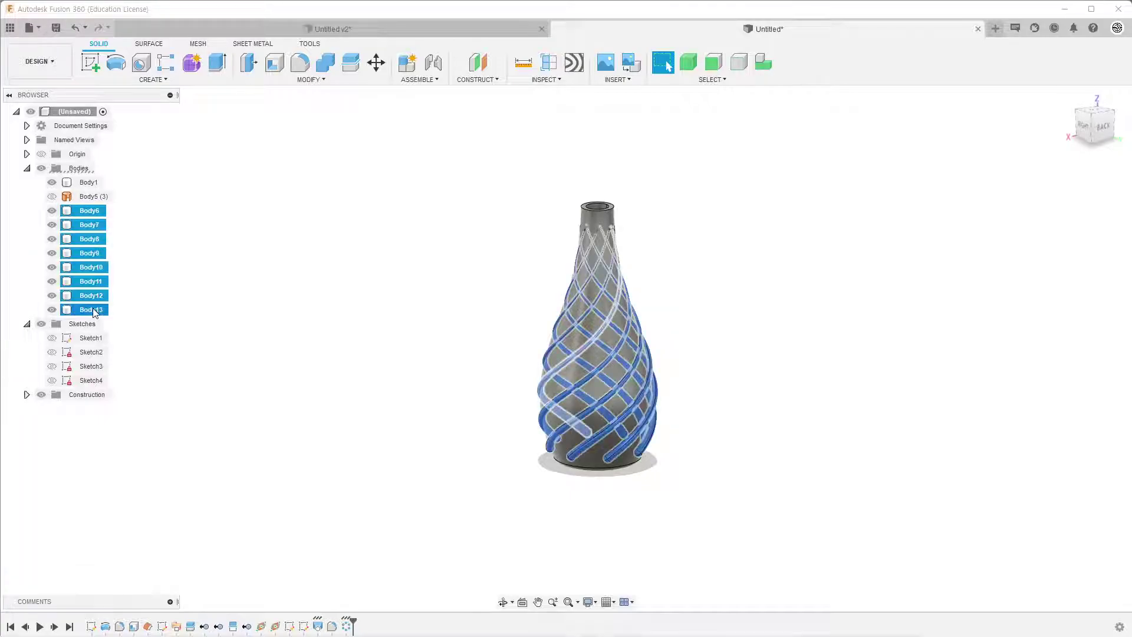
pyautogui.click(152, 80)
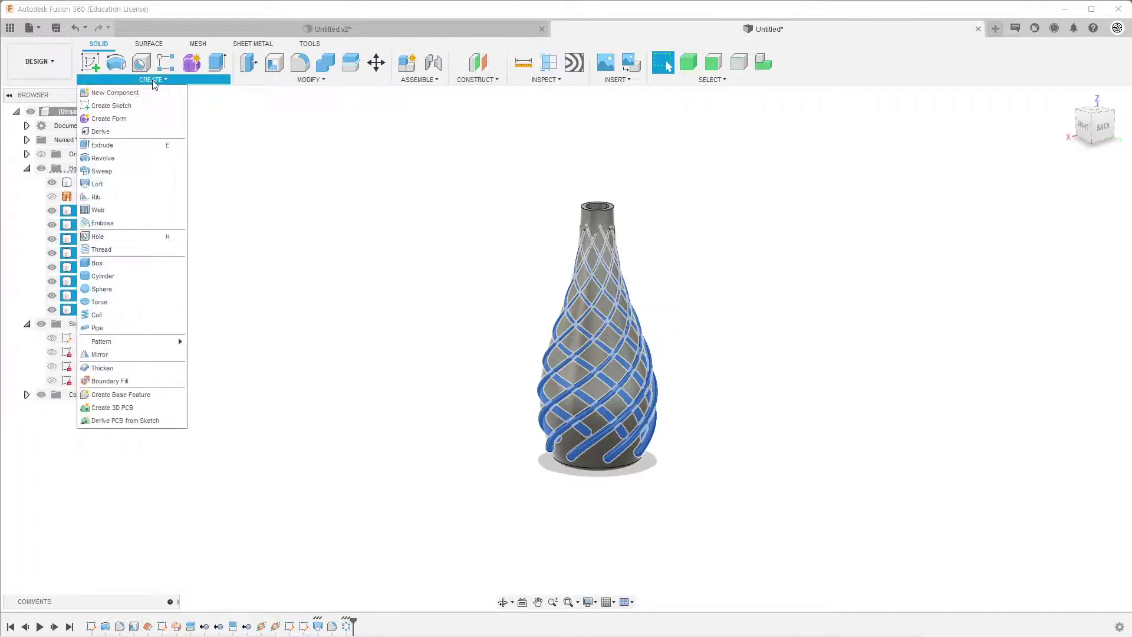
pyautogui.click(118, 352)
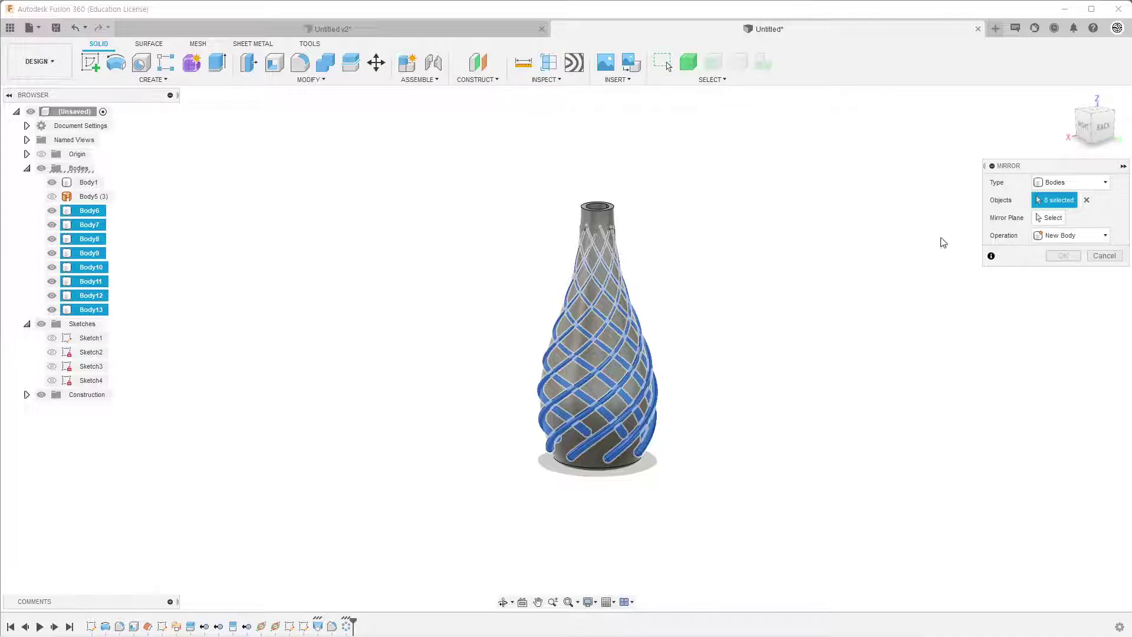
pyautogui.click(1049, 218)
pyautogui.scroll(1, 609, 430)
pyautogui.scroll(2, 609, 429)
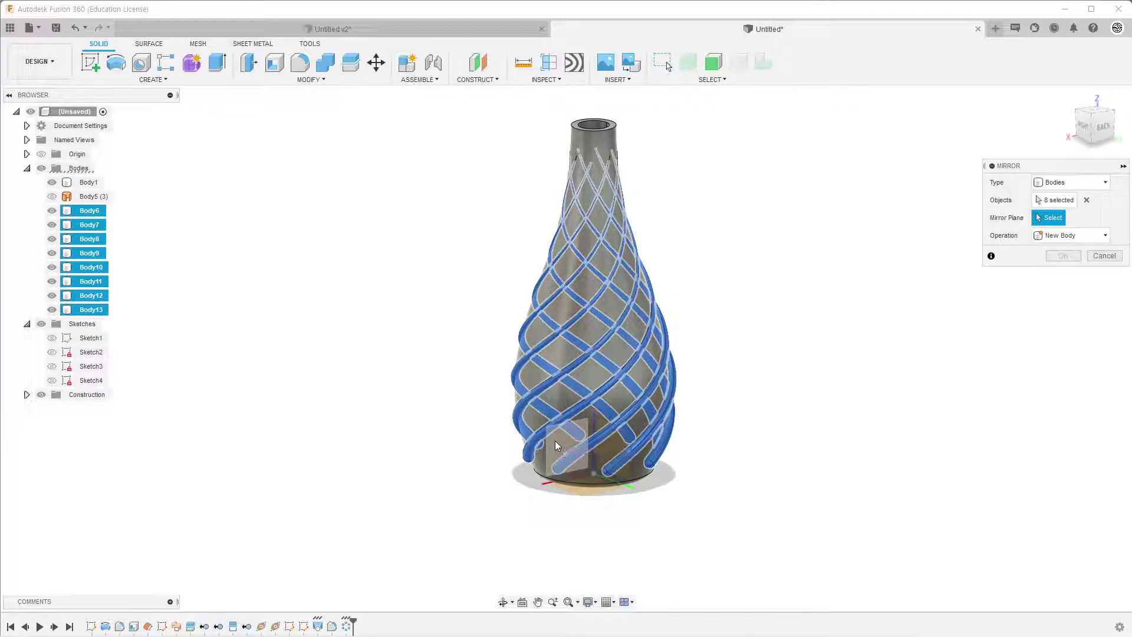
pyautogui.click(560, 441)
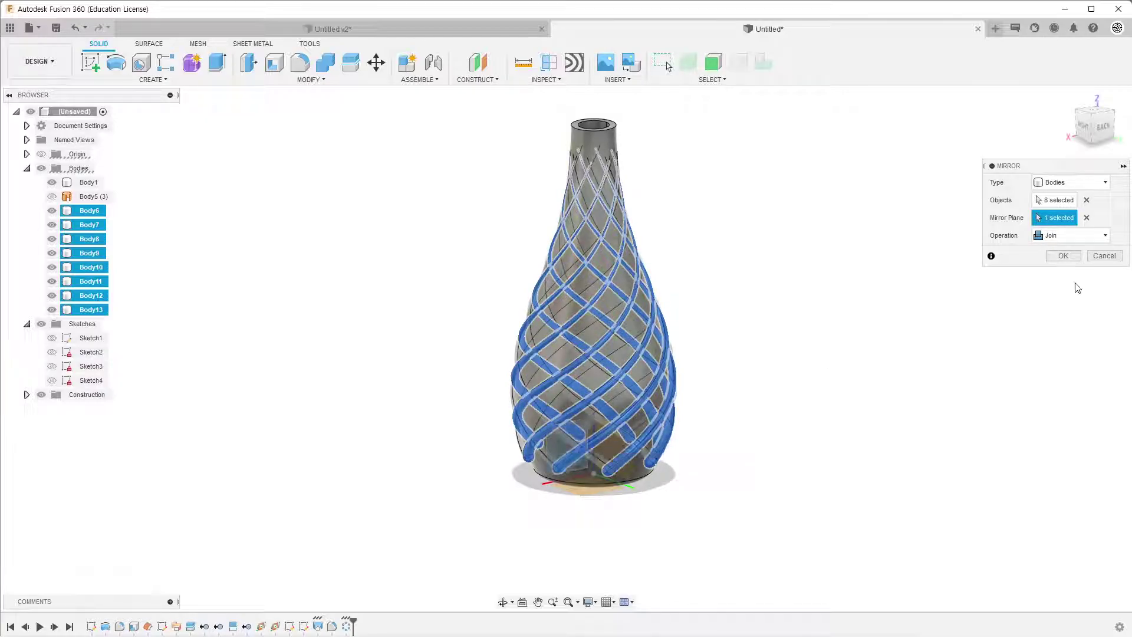
pyautogui.click(1063, 255)
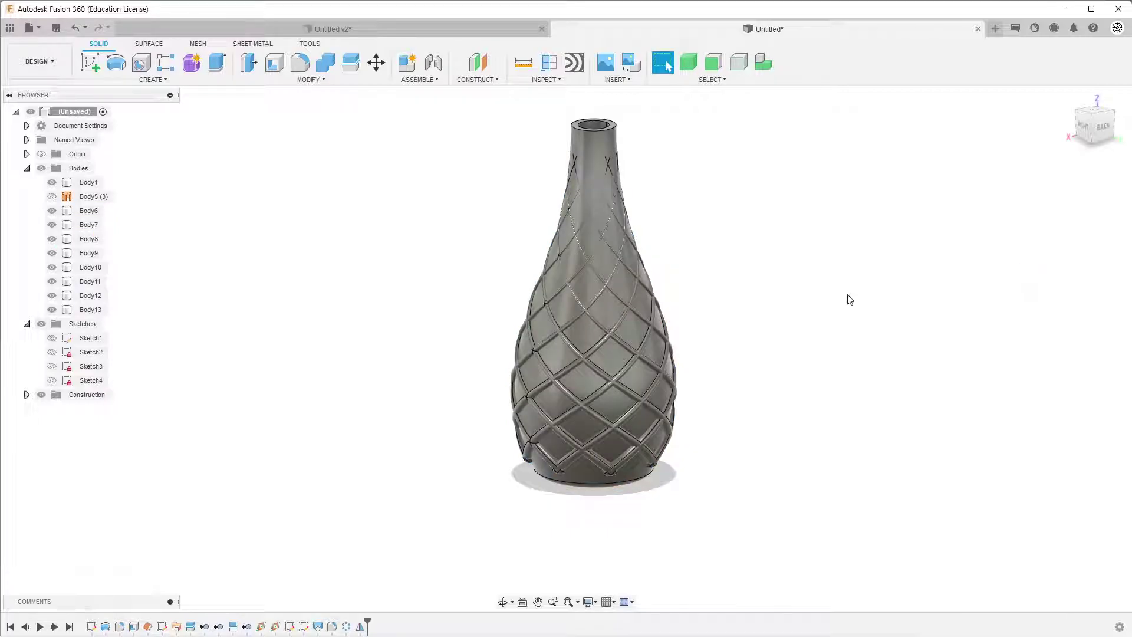
# Step: Hide Body1 and join rib bodies Body6–Body13 into one lattice body
pyautogui.moveTo(799, 286)
pyautogui.keyDown('shift'); pyautogui.mouseDown(button='middle')
pyautogui.moveTo(825, 274)
pyautogui.moveTo(464, 278)
pyautogui.mouseUp(button='middle'); pyautogui.keyUp('shift')
pyautogui.click(52, 183)
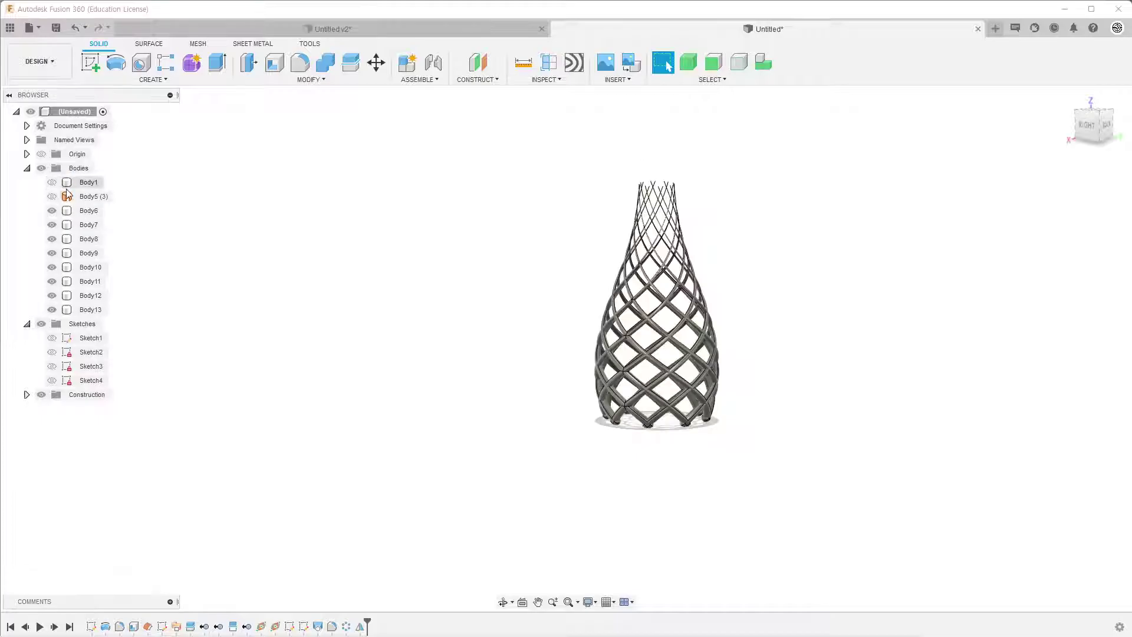
pyautogui.moveTo(920, 289)
pyautogui.keyDown('shift'); pyautogui.mouseDown(button='middle')
pyautogui.moveTo(882, 324)
pyautogui.moveTo(879, 262)
pyautogui.mouseUp(button='middle'); pyautogui.keyUp('shift')
pyautogui.click(88, 210)
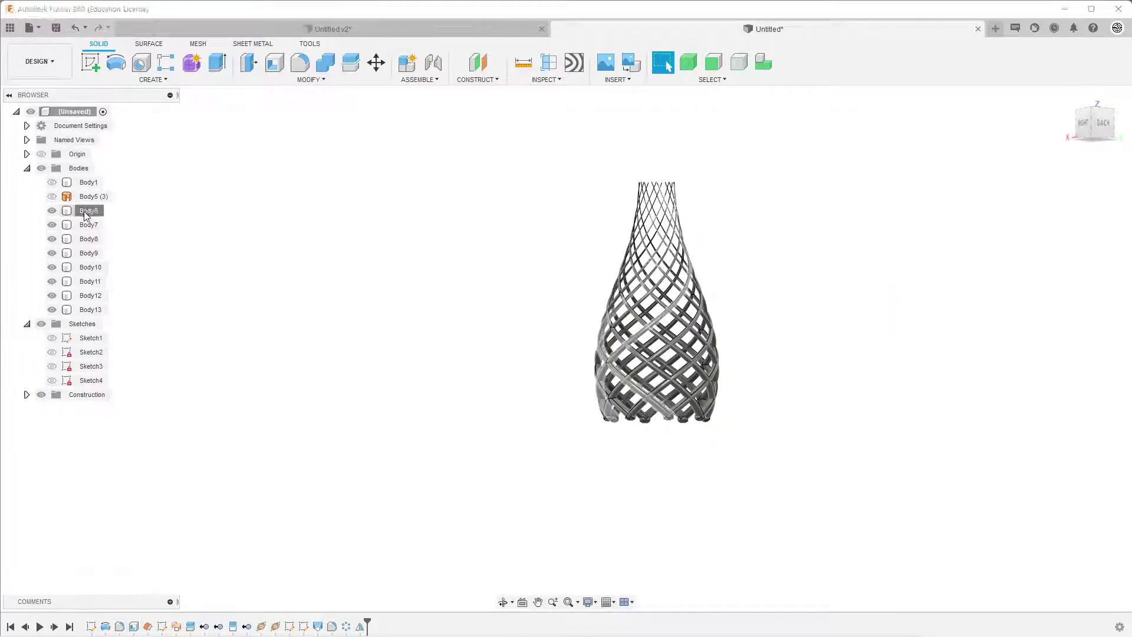
pyautogui.keyDown('shift'); pyautogui.click(90, 310); pyautogui.keyUp('shift')
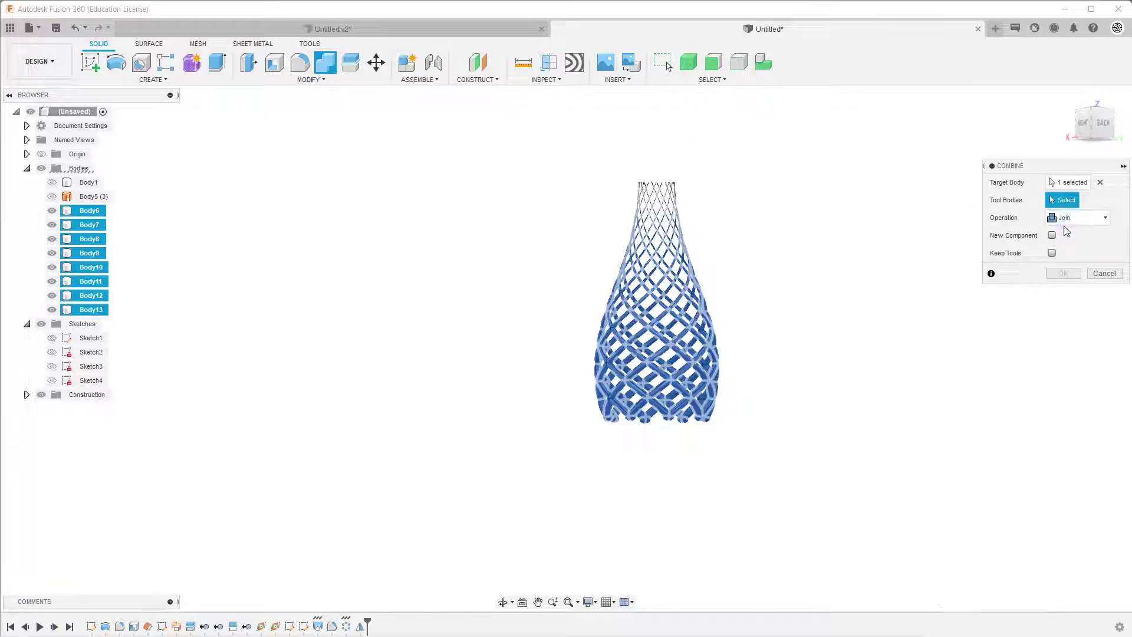
pyautogui.click(1062, 274)
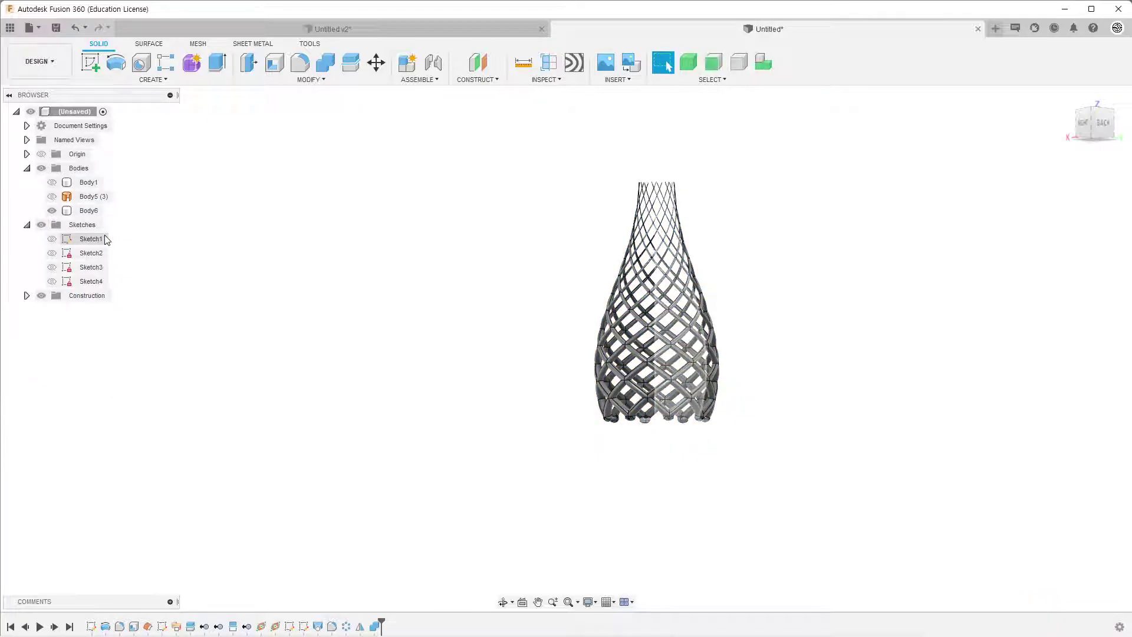
# Step: Show Body1 and combine it as target with the Body6 lattice as tool, using Join
pyautogui.click(52, 182)
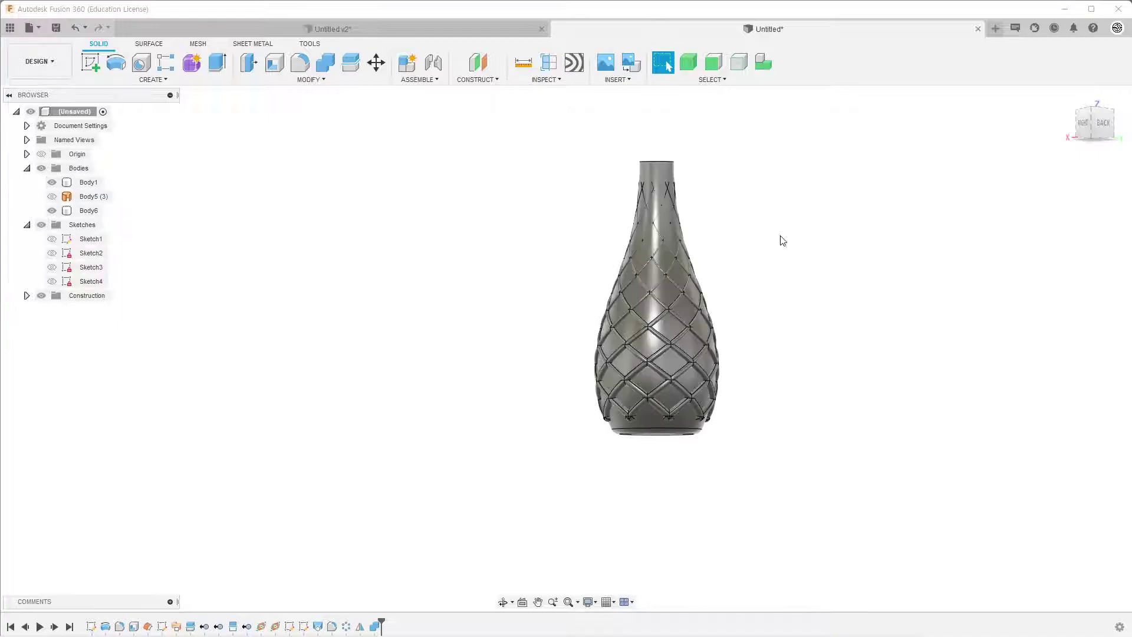
pyautogui.keyDown('shift'); pyautogui.moveTo(870, 230); pyautogui.dragTo(693, 194, button='middle'); pyautogui.keyUp('shift')
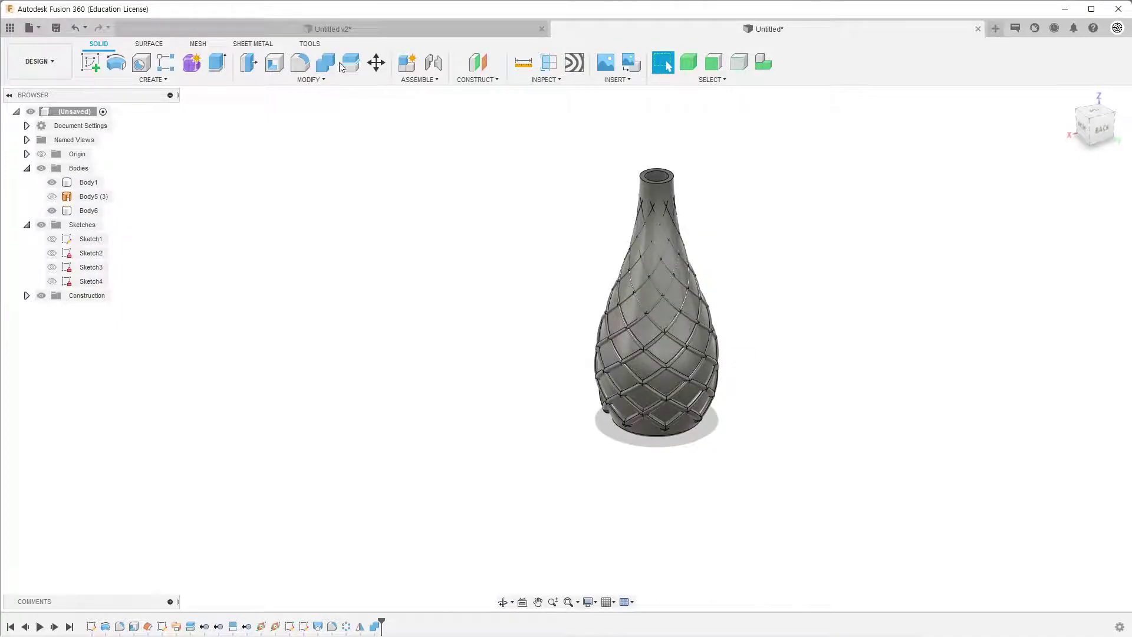
pyautogui.click(325, 61)
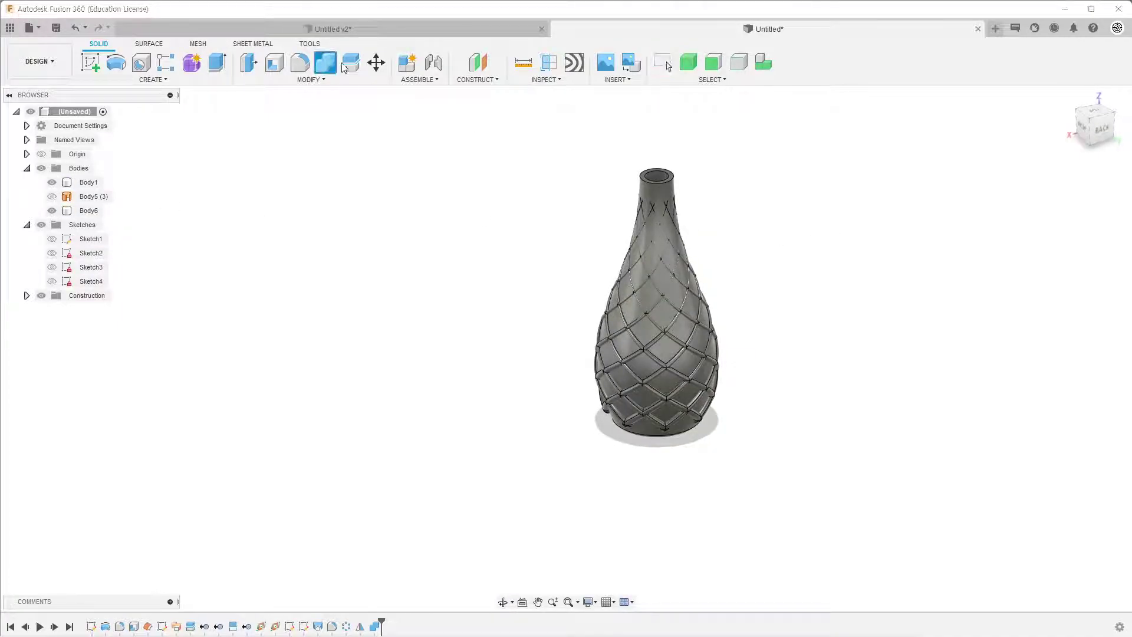
pyautogui.click(674, 196)
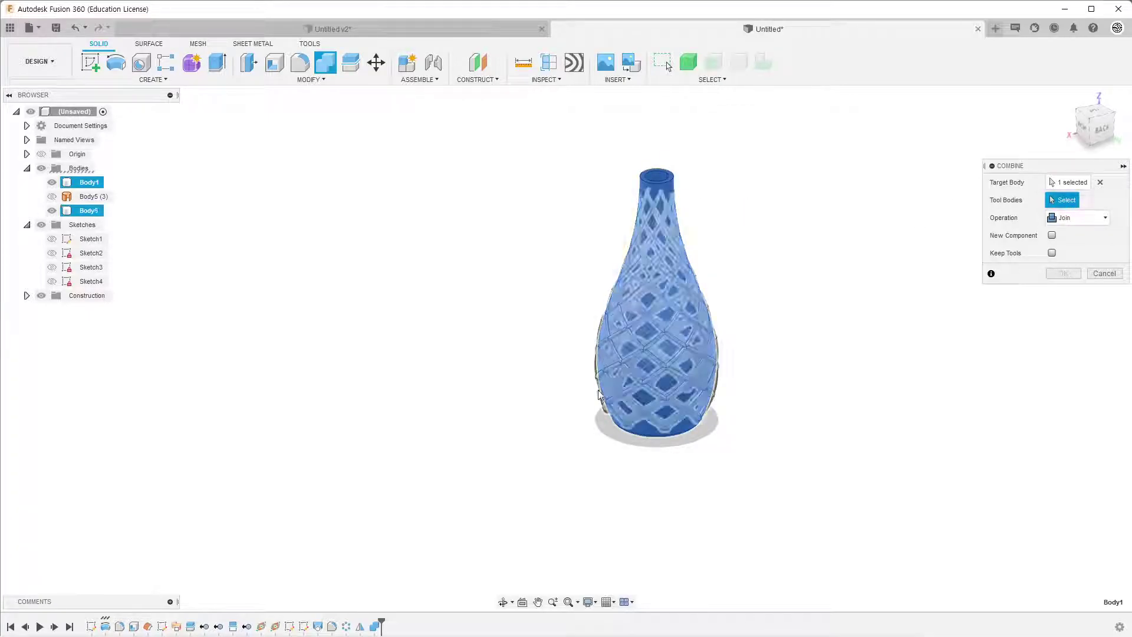
pyautogui.click(604, 413)
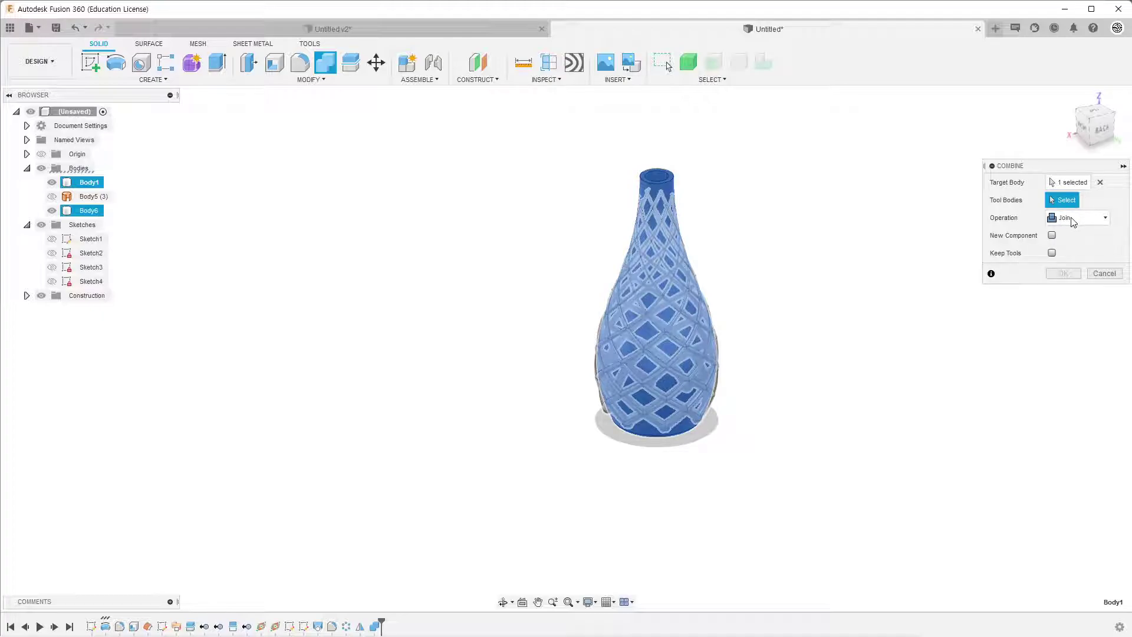
pyautogui.click(1073, 219)
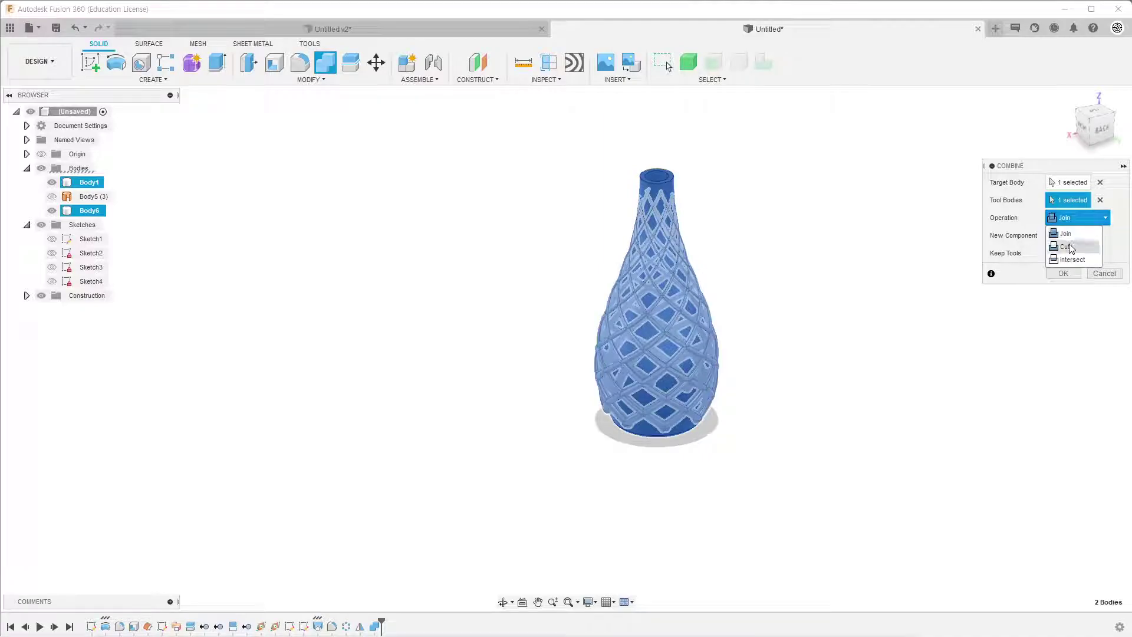
pyautogui.click(1068, 233)
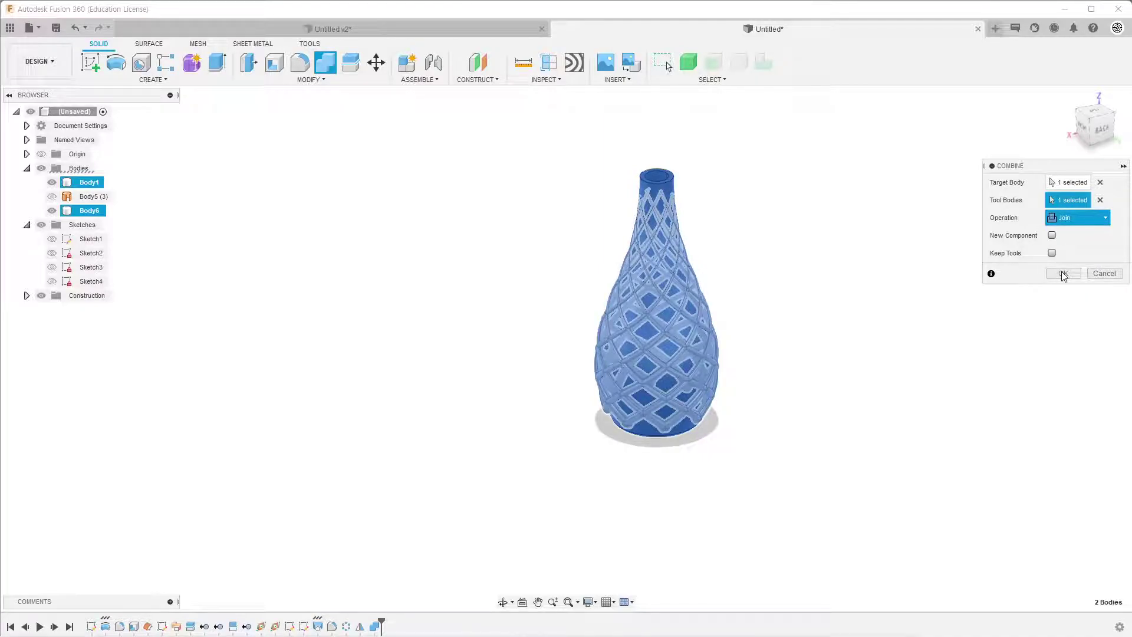
pyautogui.click(1062, 274)
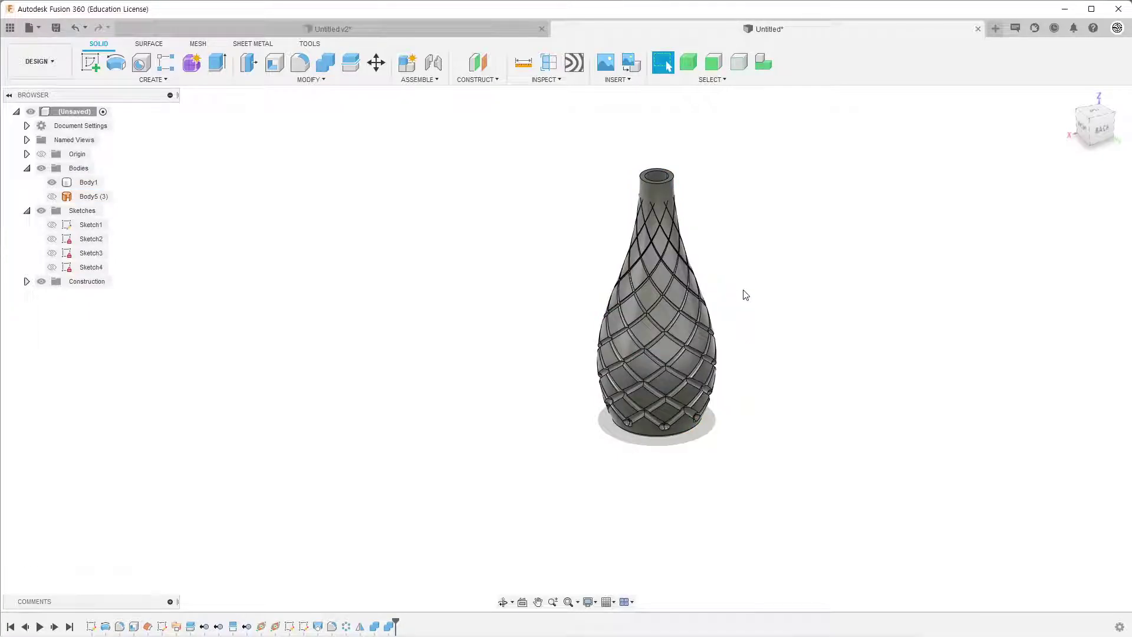
pyautogui.moveTo(746, 295)
pyautogui.keyDown('shift'); pyautogui.mouseDown(button='middle')
pyautogui.moveTo(736, 233)
pyautogui.moveTo(725, 268)
pyautogui.moveTo(773, 286)
pyautogui.moveTo(739, 352)
pyautogui.moveTo(702, 286)
pyautogui.moveTo(703, 235)
pyautogui.moveTo(683, 271)
pyautogui.moveTo(686, 304)
pyautogui.mouseUp(button='middle'); pyautogui.keyUp('shift')
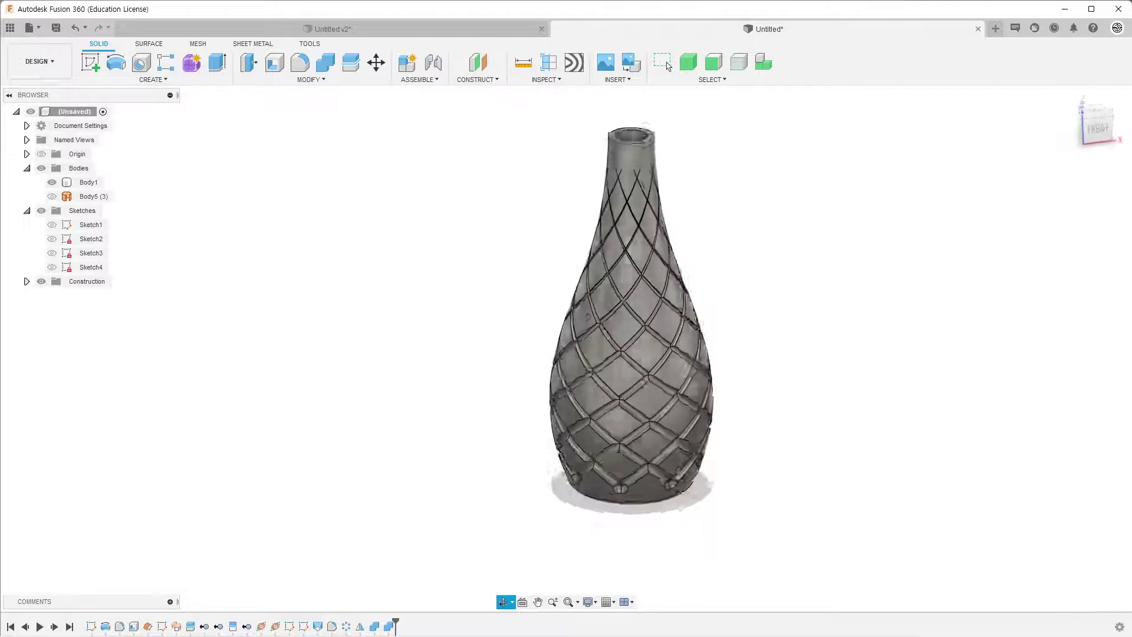
pyautogui.moveTo(588, 316)
pyautogui.keyDown('shift'); pyautogui.mouseDown(button='middle')
pyautogui.moveTo(581, 253)
pyautogui.moveTo(695, 265)
pyautogui.moveTo(684, 304)
pyautogui.mouseUp(button='middle'); pyautogui.keyUp('shift')
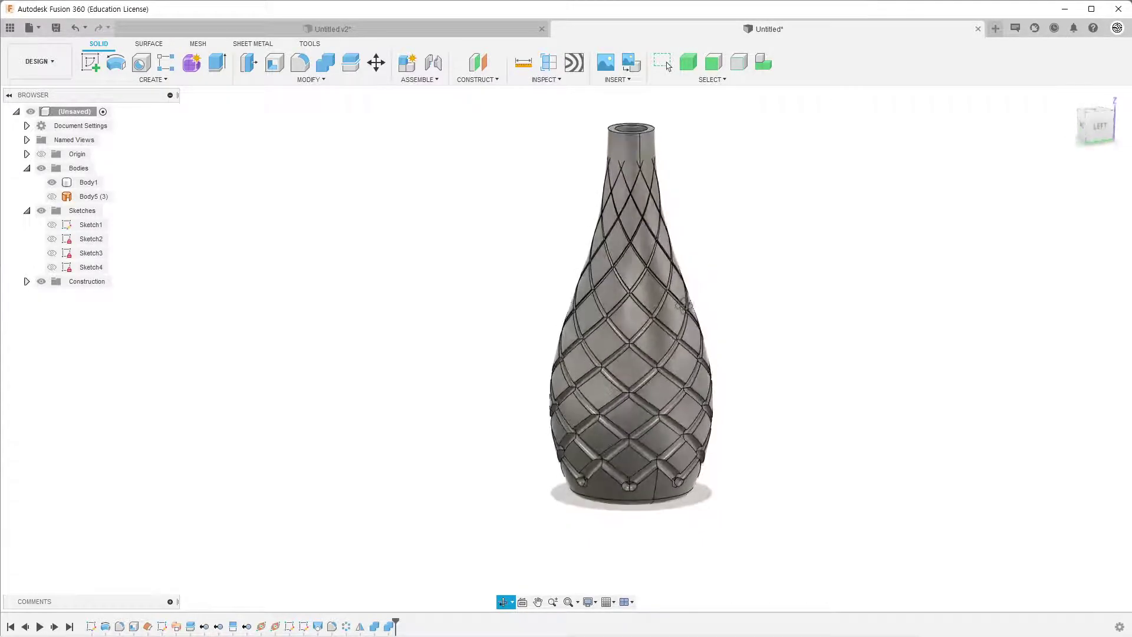
pyautogui.click(663, 62)
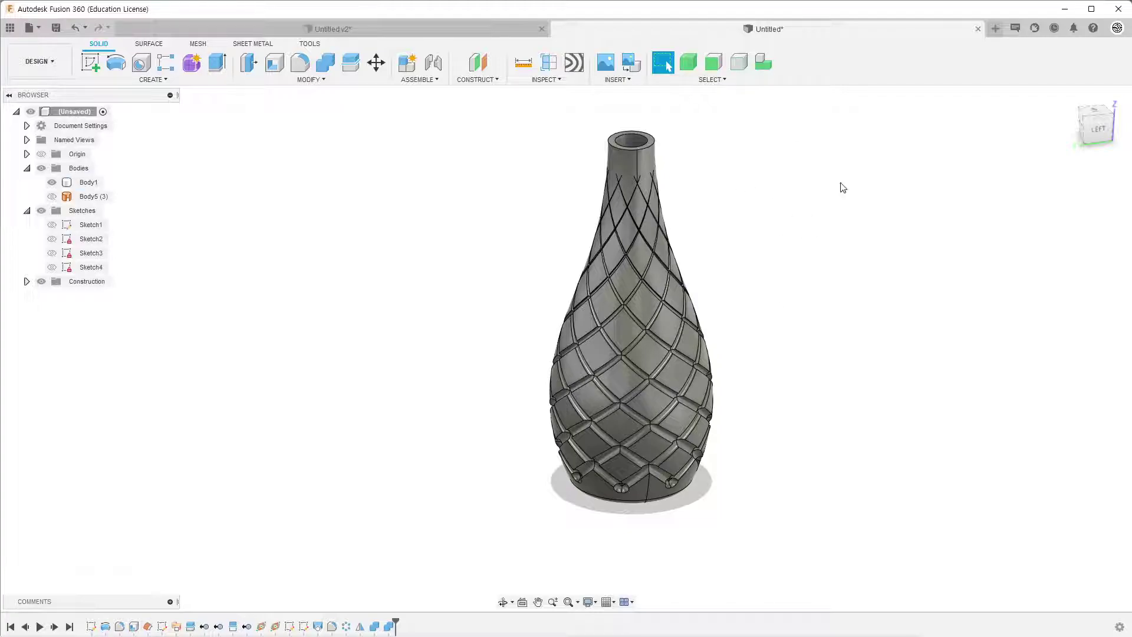
pyautogui.moveTo(780, 335)
pyautogui.keyDown('shift'); pyautogui.mouseDown(button='middle')
pyautogui.moveTo(794, 295)
pyautogui.moveTo(778, 331)
pyautogui.mouseUp(button='middle'); pyautogui.keyUp('shift')
pyautogui.keyDown('shift'); pyautogui.moveTo(781, 284); pyautogui.dragTo(764, 293, button='middle'); pyautogui.keyUp('shift')
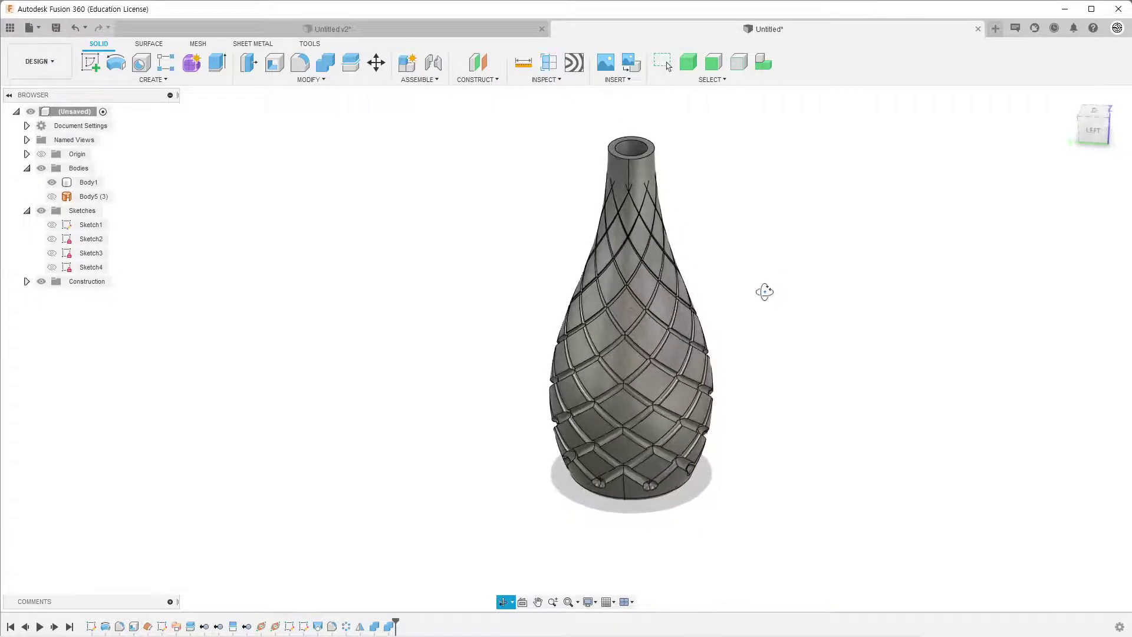